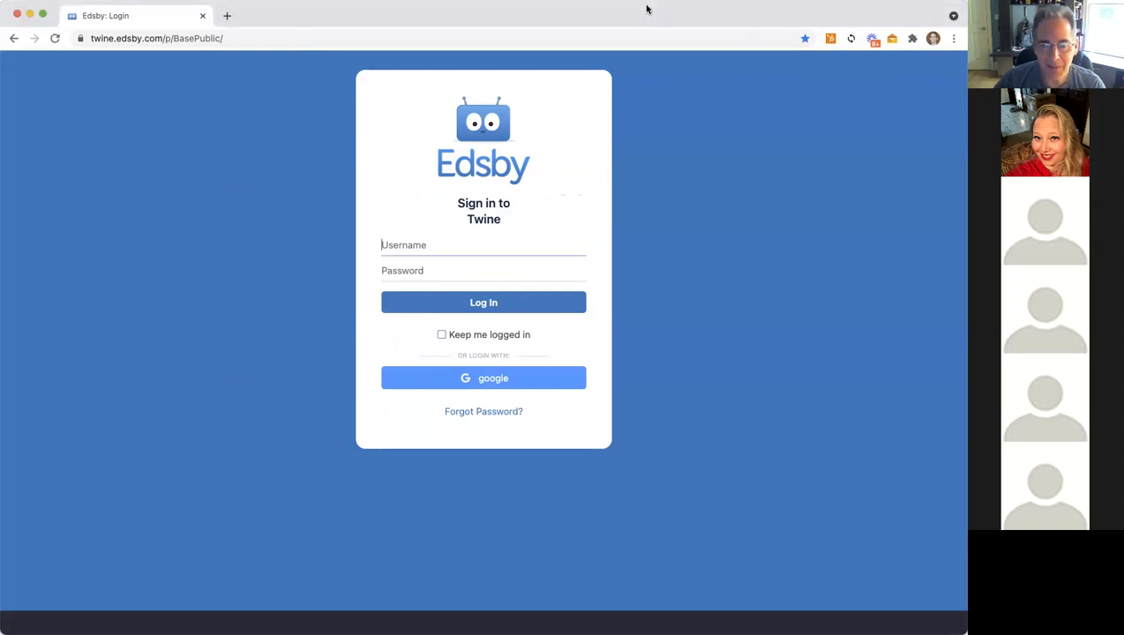
Step: Log in to Twine Academy with the saved teacher username, retyping the mistyped password
{"action": "left_click", "coordinate": [401, 248]}
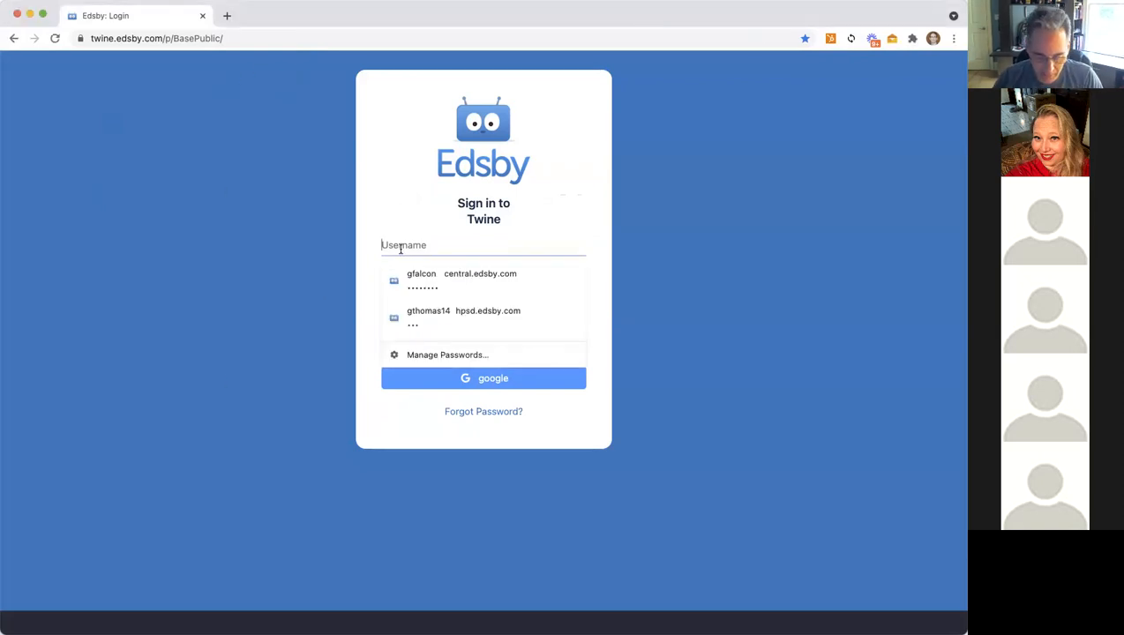
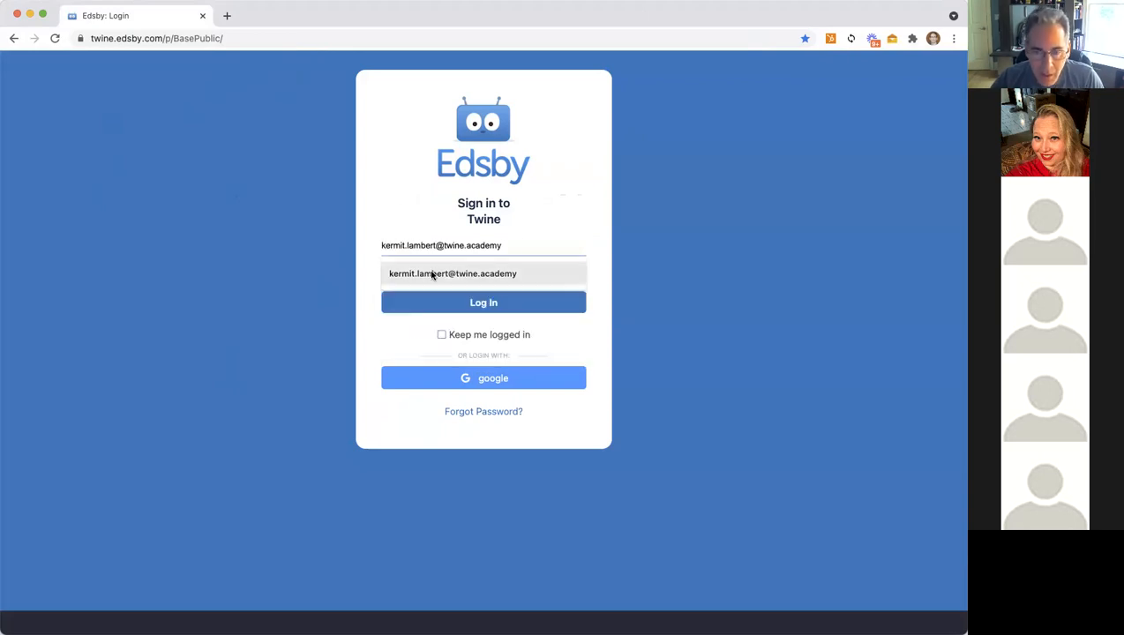
{"action": "left_click", "coordinate": [432, 276]}
{"action": "type", "text": "•••••••••"}
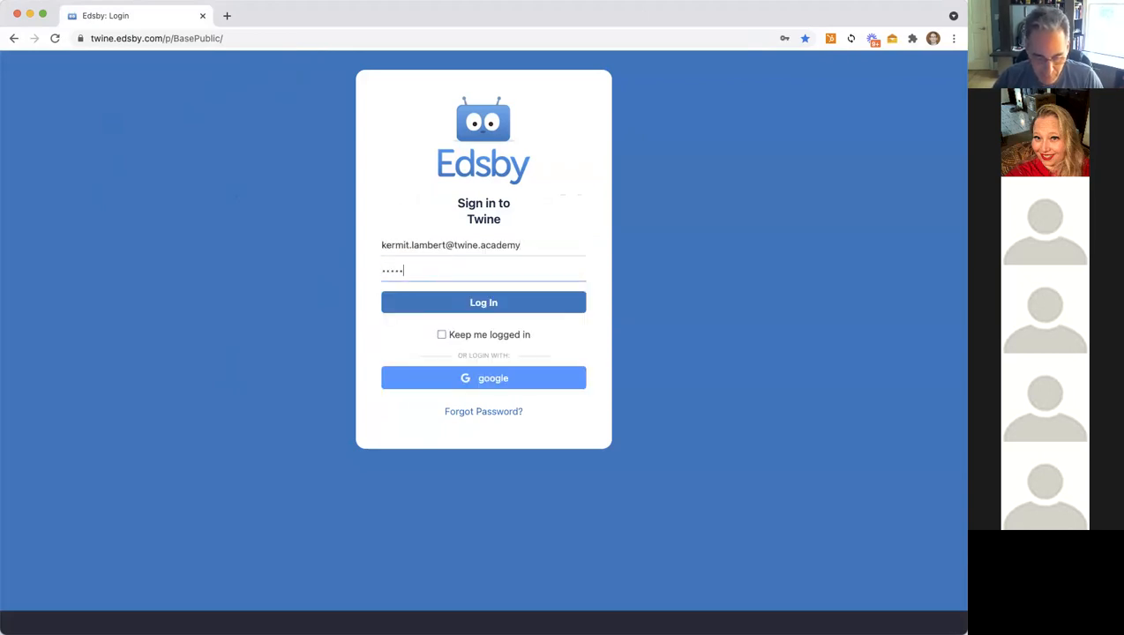
{"action": "key", "text": "Return"}
{"action": "key", "text": "super+a"}
{"action": "key", "text": "BackSpace"}
{"action": "type", "text": "•••••••••"}
{"action": "left_click", "coordinate": [465, 326]}
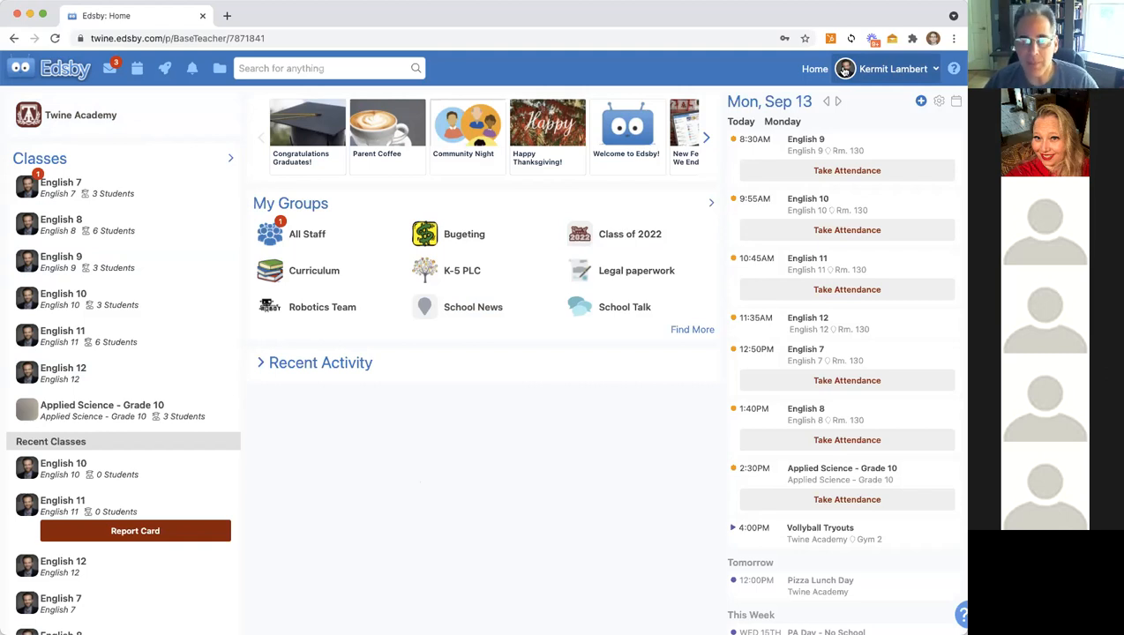
Step: Open the teacher profile page and close the profile picture chooser without changing the photo
{"action": "left_click", "coordinate": [897, 71]}
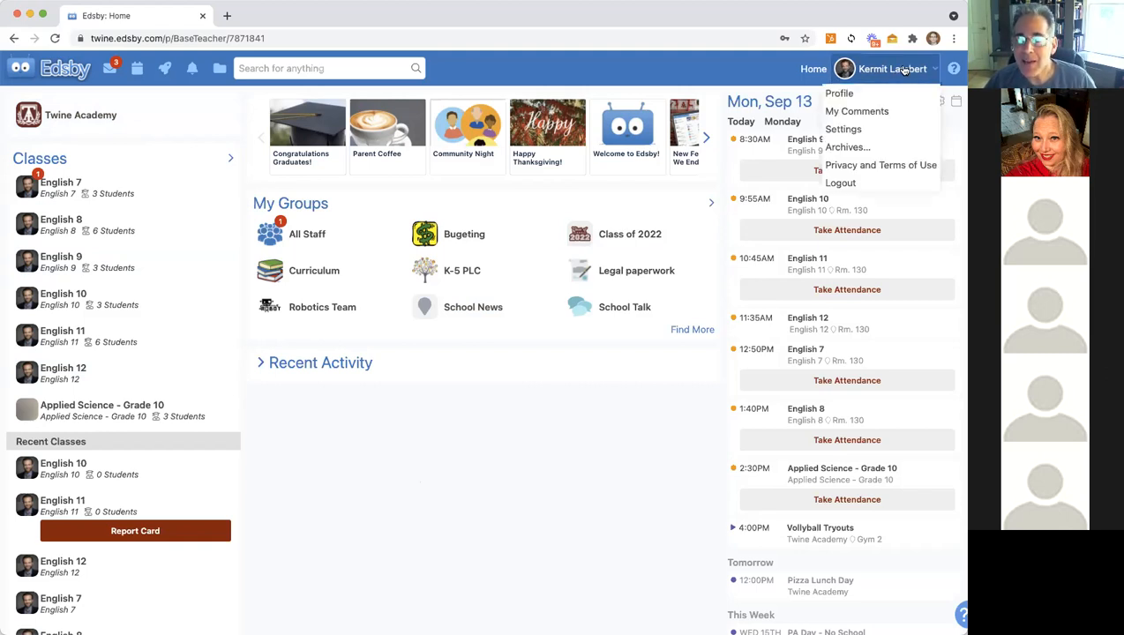
{"action": "left_click", "coordinate": [872, 96]}
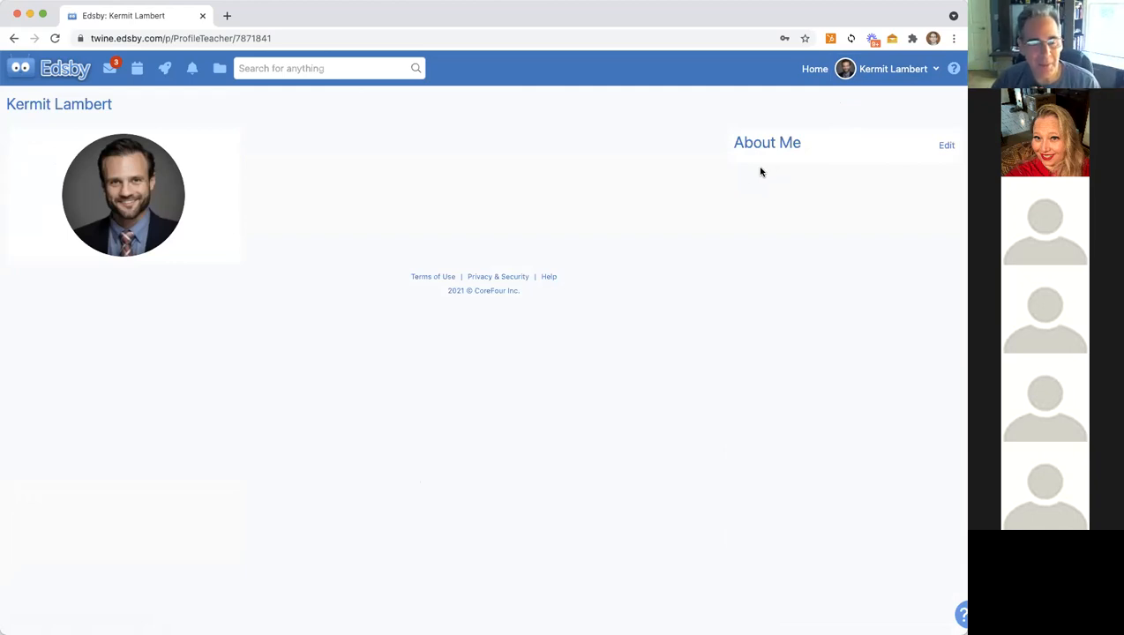
{"action": "mouse_move", "coordinate": [114, 155]}
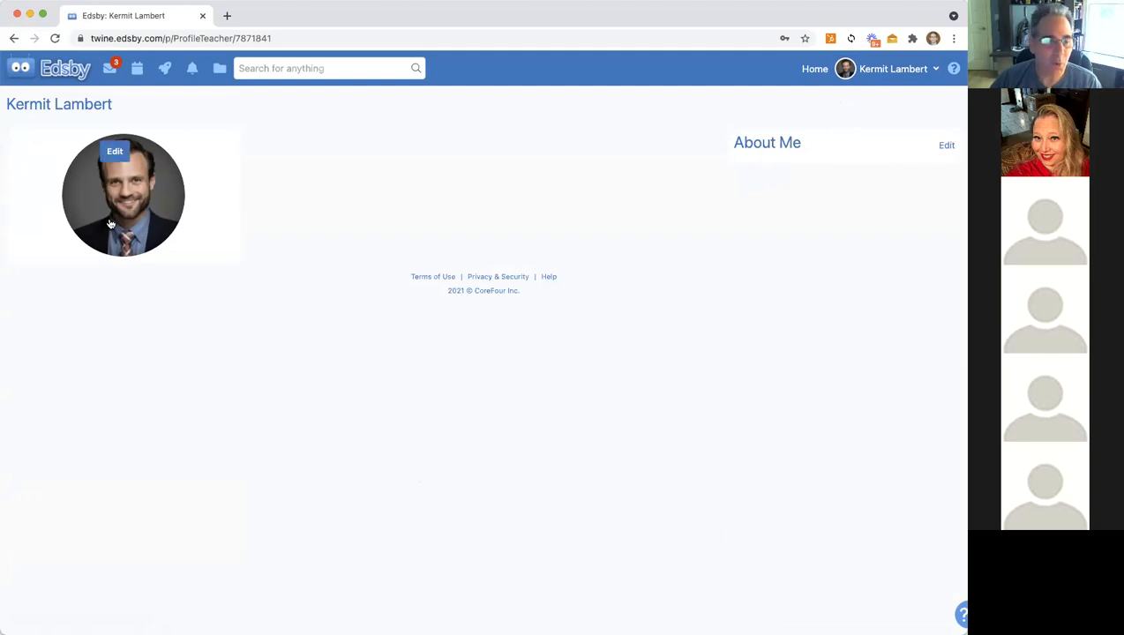
{"action": "left_click", "coordinate": [114, 155]}
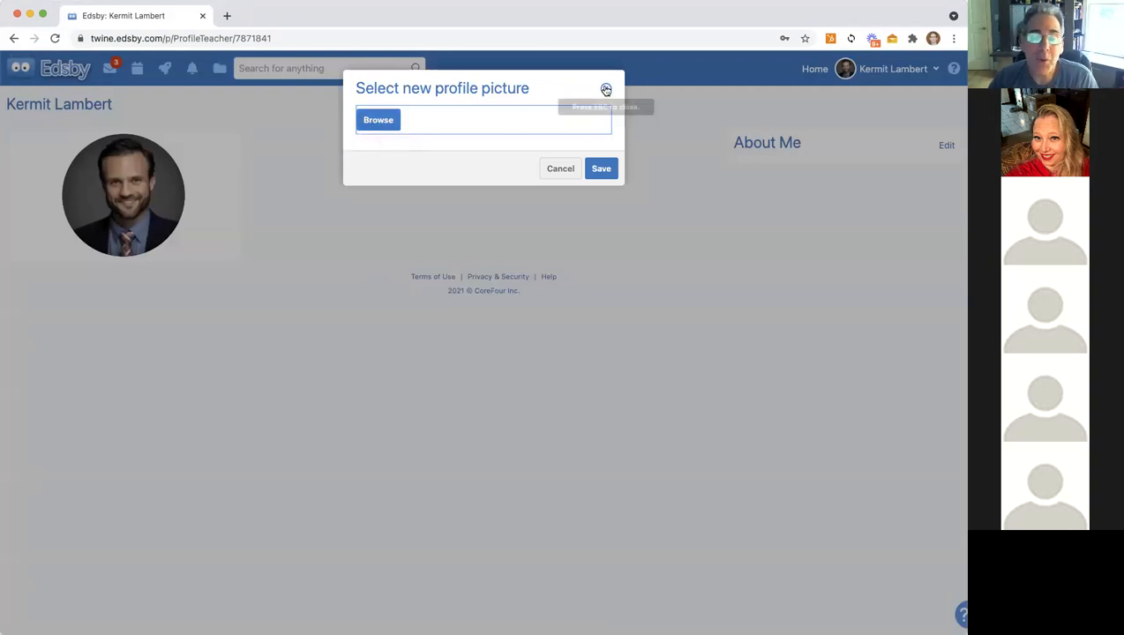
{"action": "left_click", "coordinate": [605, 88]}
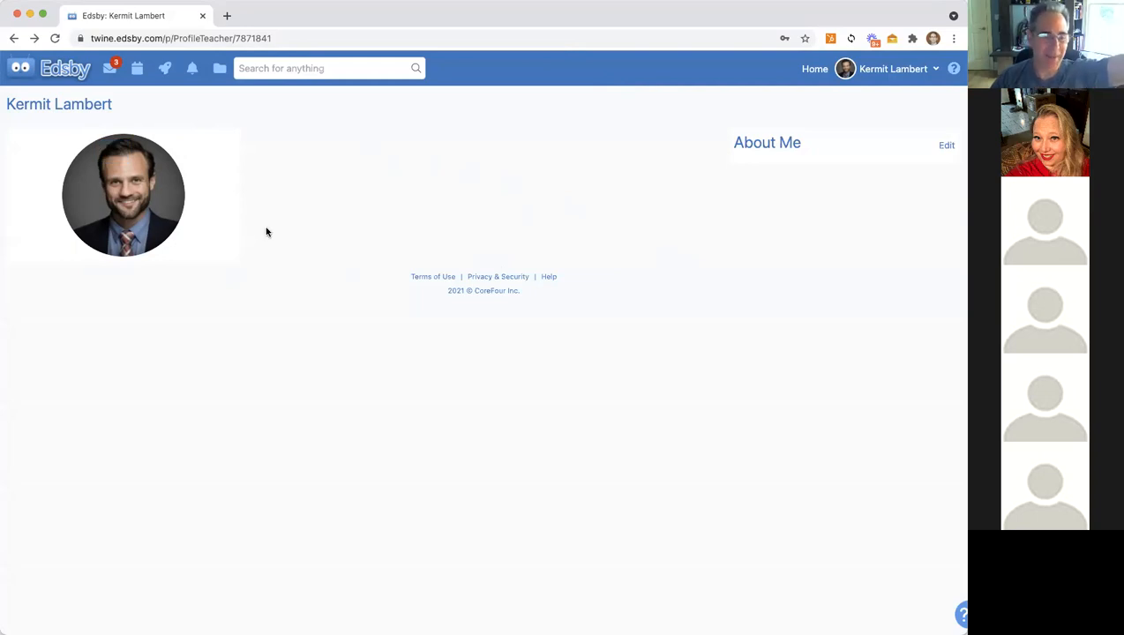
Step: Reload the profile page from the account menu and reopen the account options
{"action": "mouse_move", "coordinate": [114, 155]}
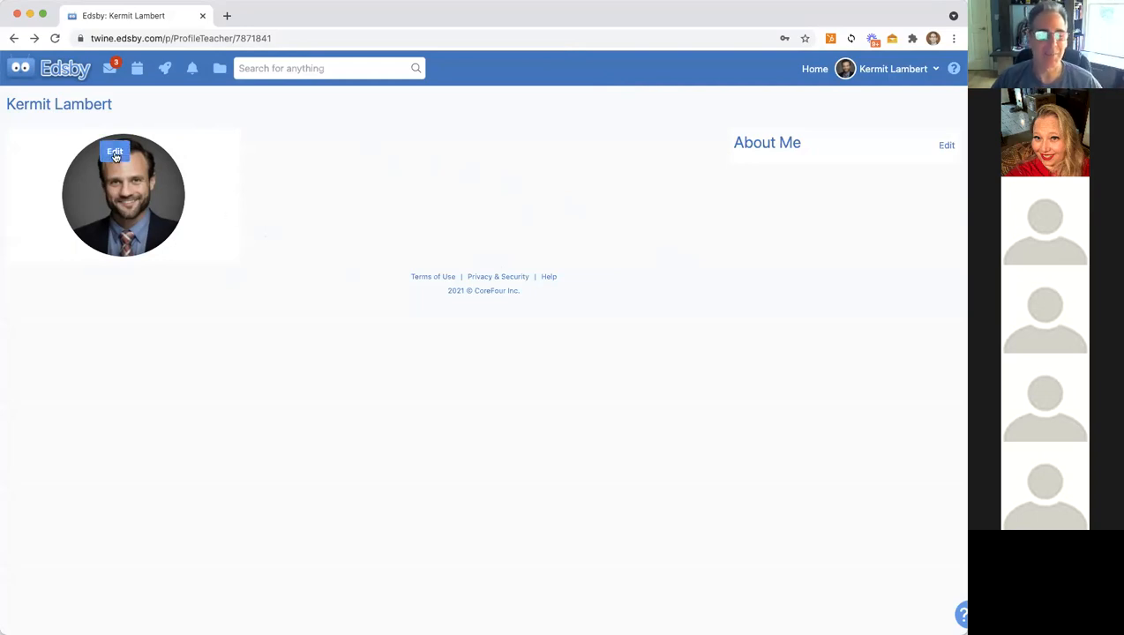
{"action": "left_click", "coordinate": [890, 69]}
{"action": "left_click", "coordinate": [884, 96]}
{"action": "mouse_move", "coordinate": [111, 154]}
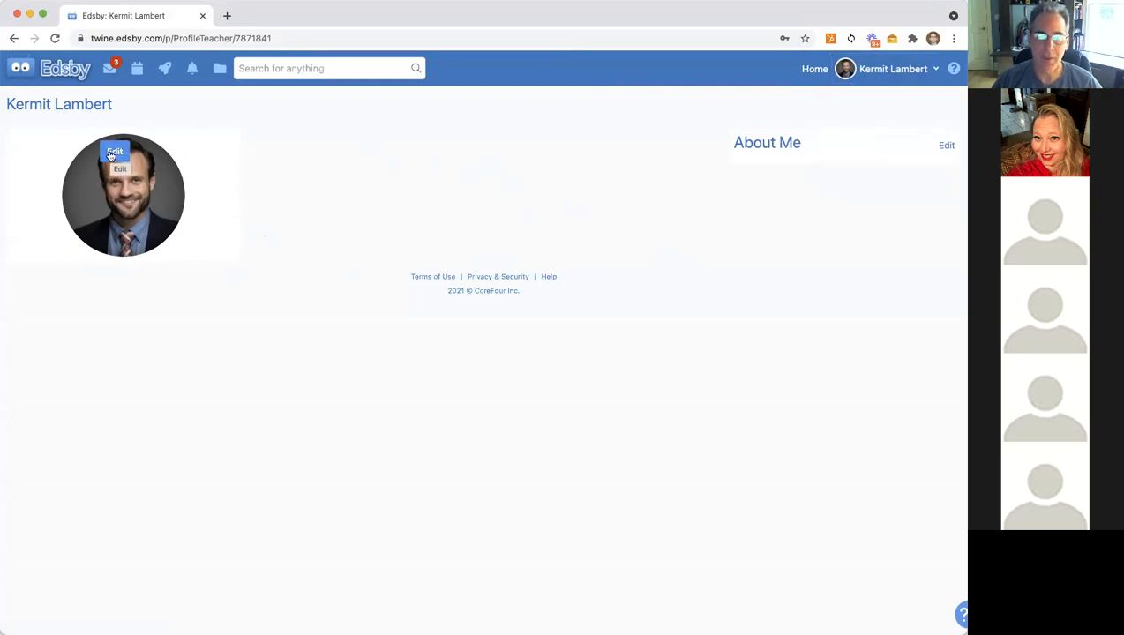
{"action": "left_click", "coordinate": [898, 69]}
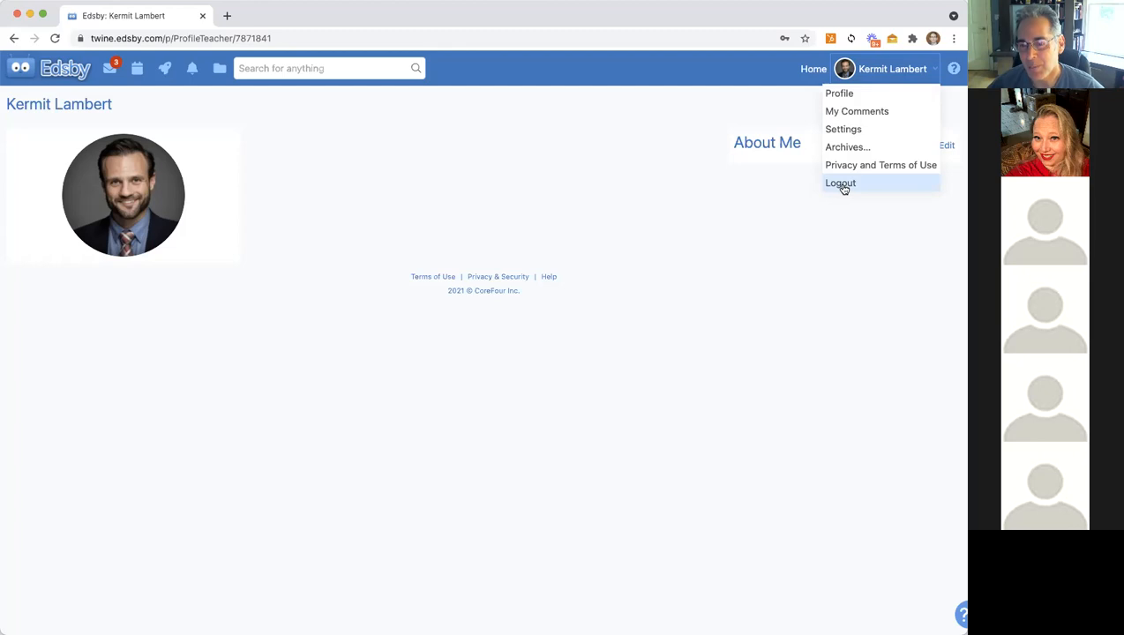
Step: View the account Settings page, then return Home via the Edsby logo
{"action": "left_click", "coordinate": [843, 130]}
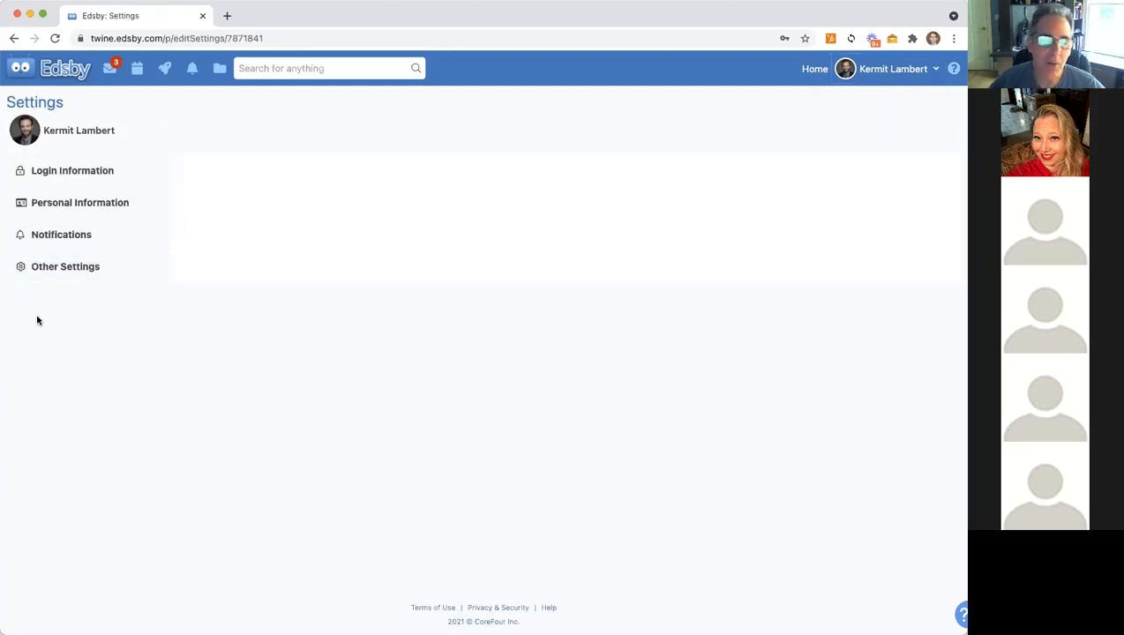
{"action": "left_click", "coordinate": [892, 70]}
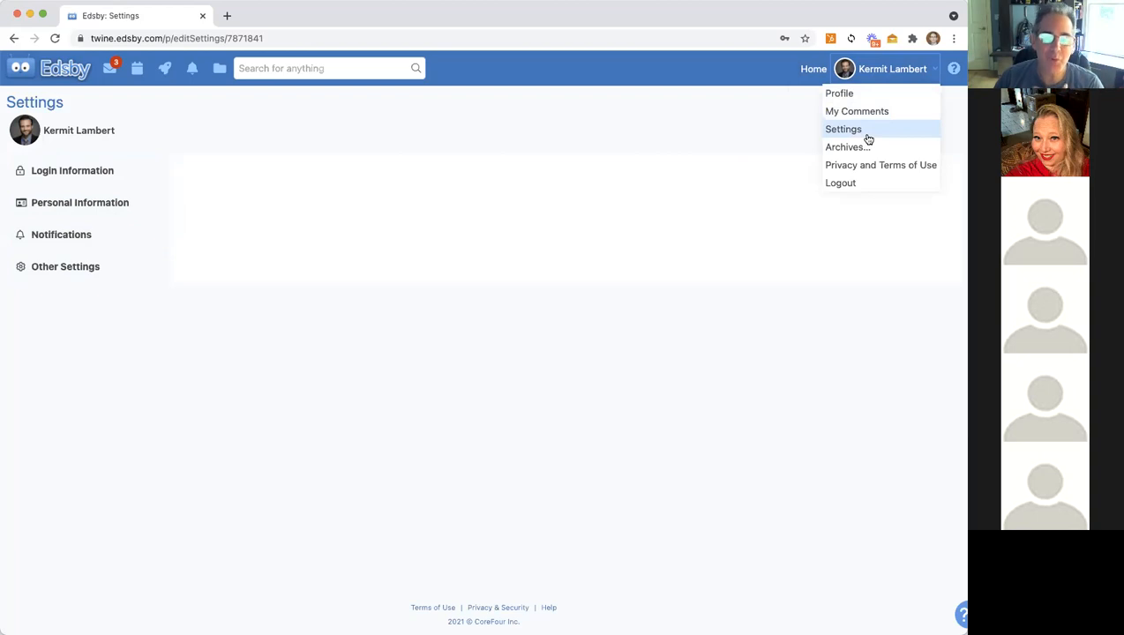
{"action": "left_click", "coordinate": [50, 69]}
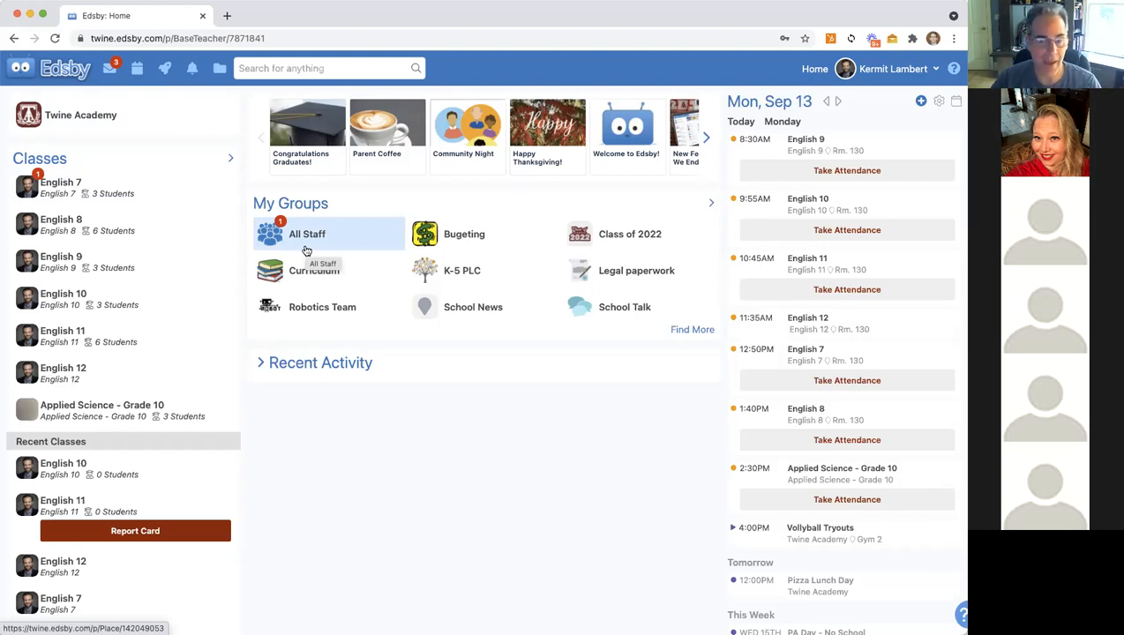
Step: Open the rocket Launchpad with Edsby Help Files & Videos, Twine Website and Study.com links
{"action": "scroll", "coordinate": [306, 251], "scroll_direction": "down", "scroll_amount": 1}
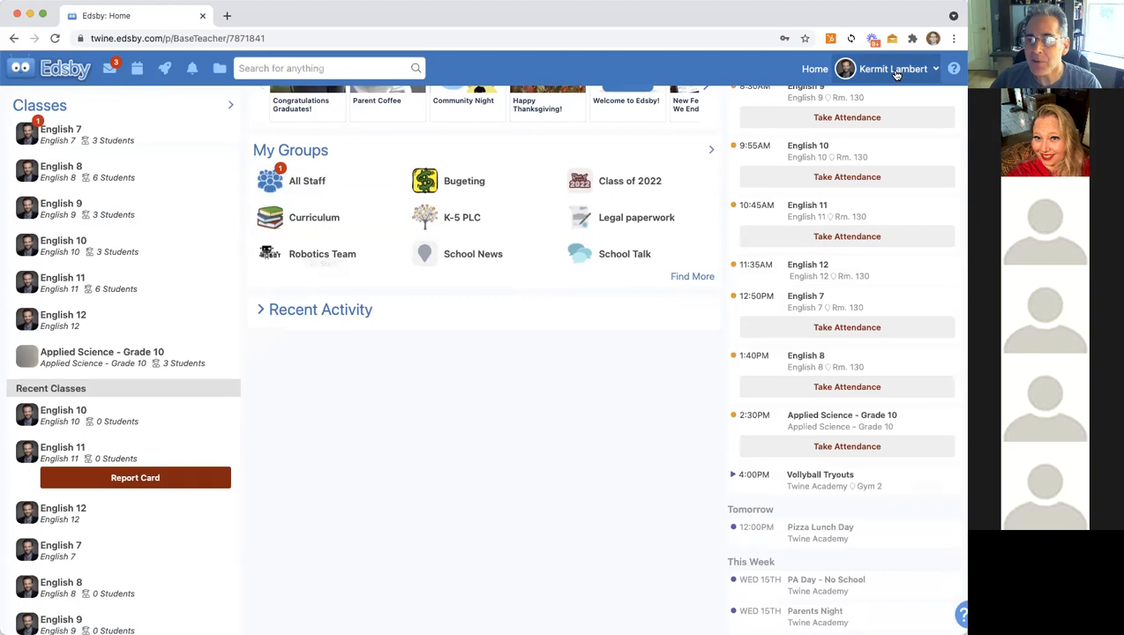
{"action": "left_click", "coordinate": [891, 68]}
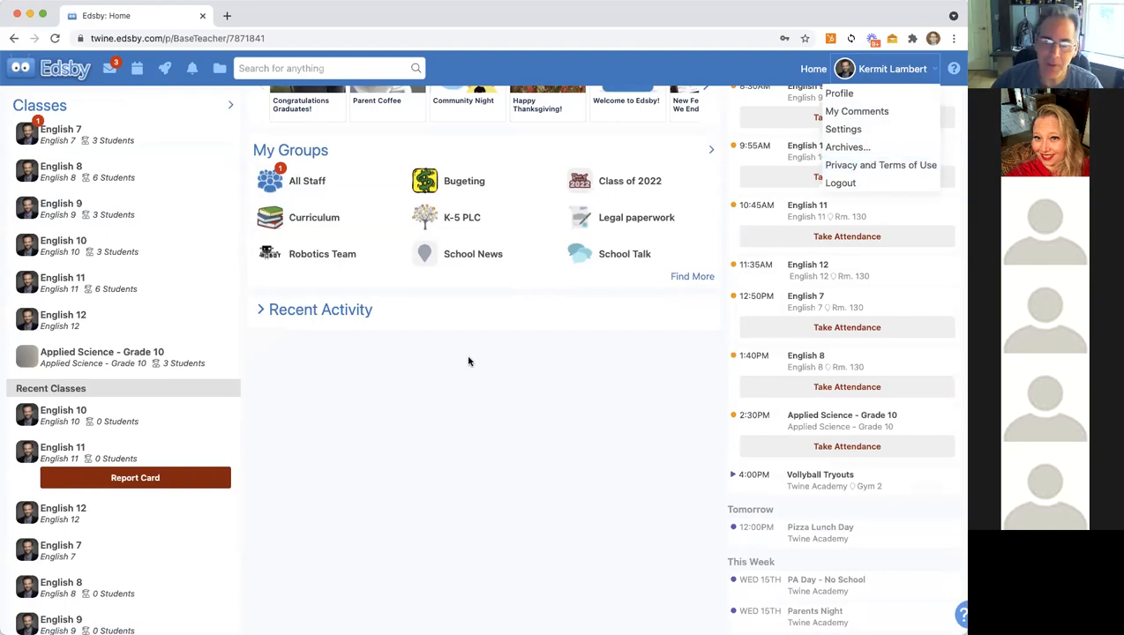
{"action": "scroll", "coordinate": [467, 392], "scroll_direction": "up", "scroll_amount": 1}
{"action": "left_click", "coordinate": [876, 71]}
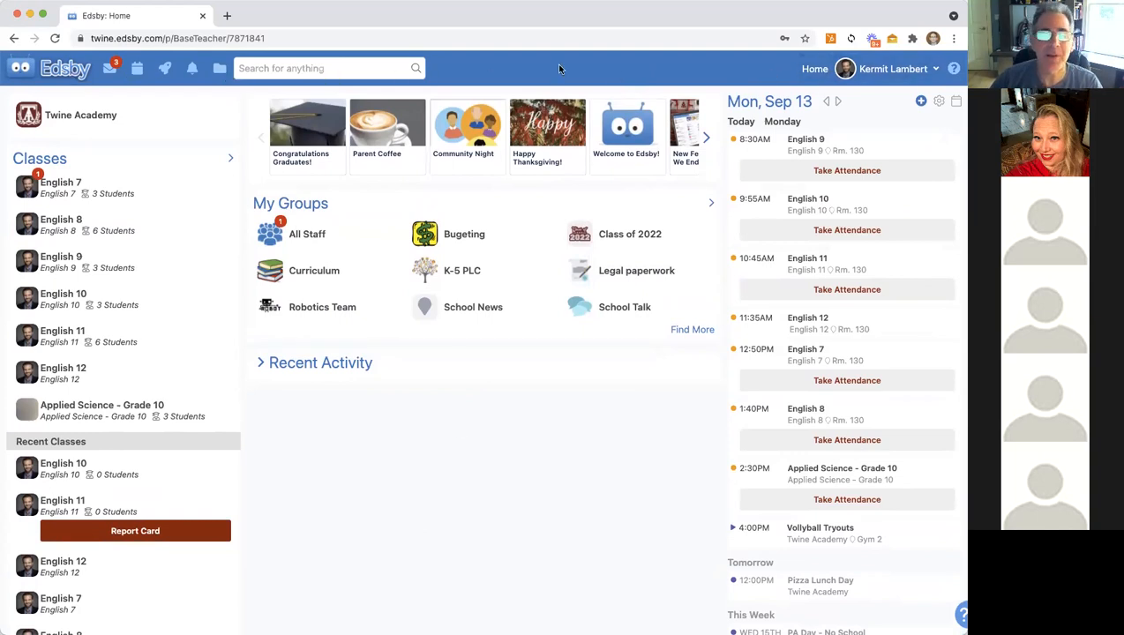
{"action": "left_click", "coordinate": [877, 69]}
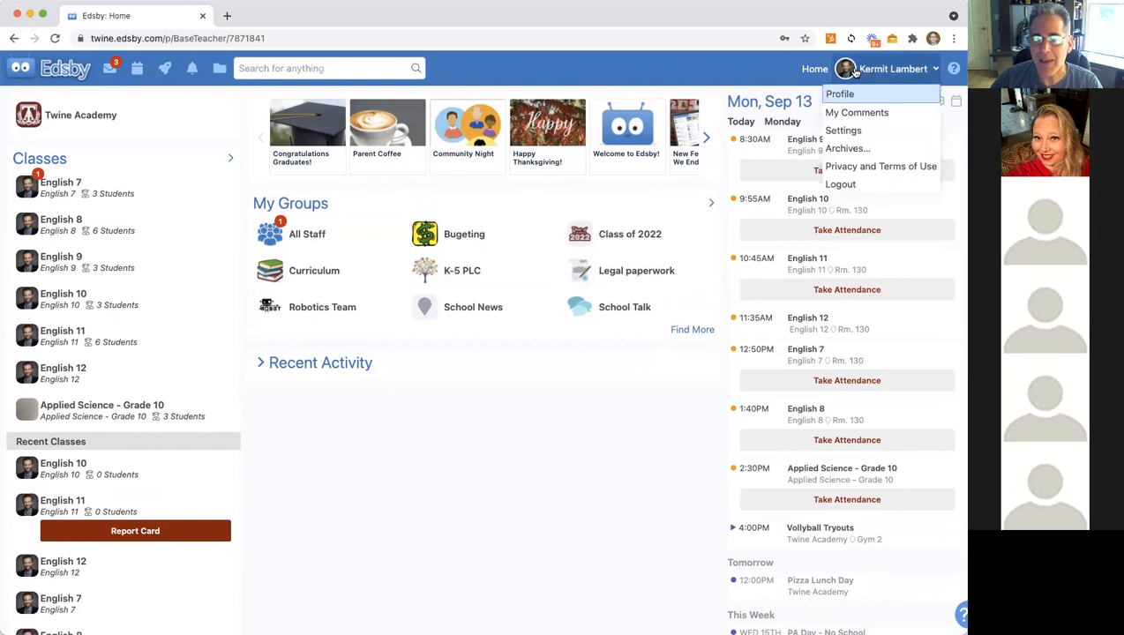
{"action": "left_click", "coordinate": [851, 132]}
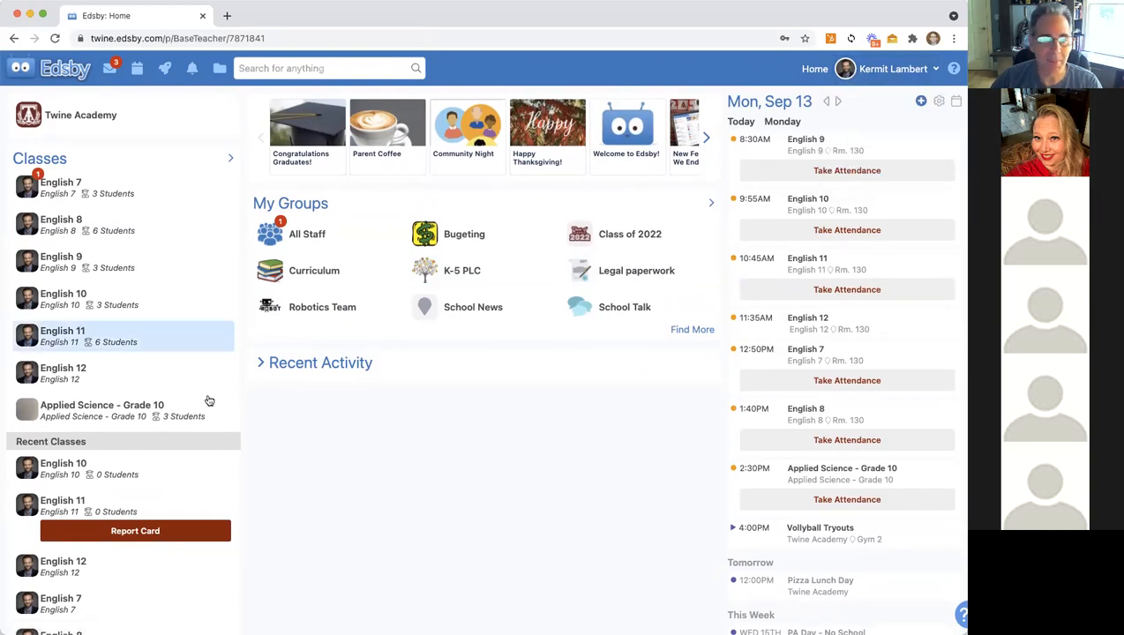
{"action": "left_click", "coordinate": [869, 71]}
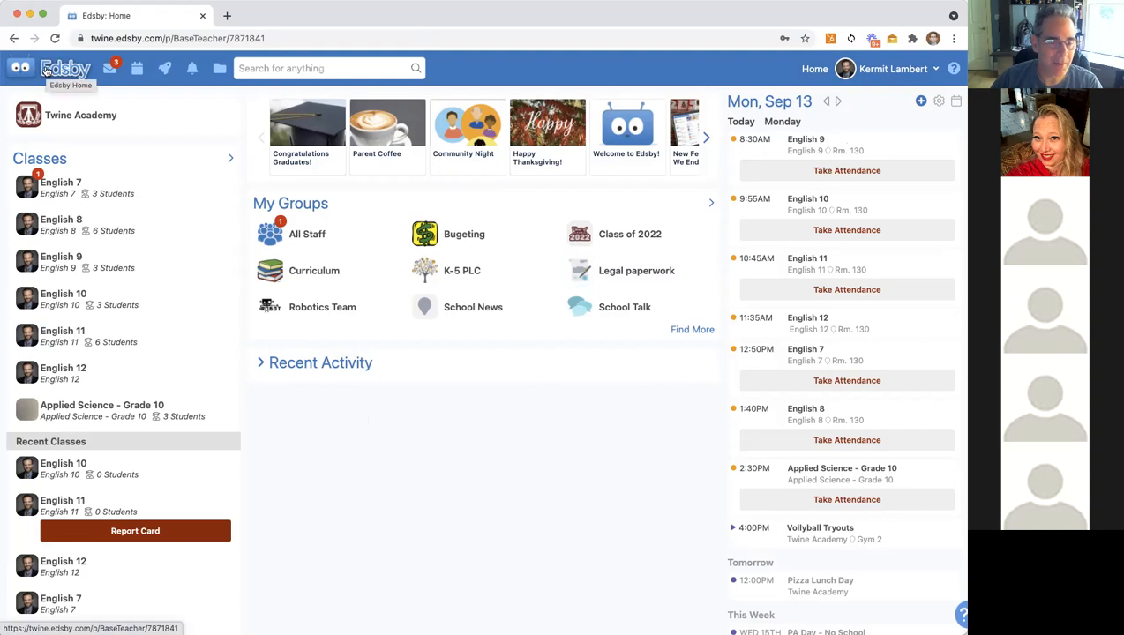
{"action": "left_click", "coordinate": [165, 71]}
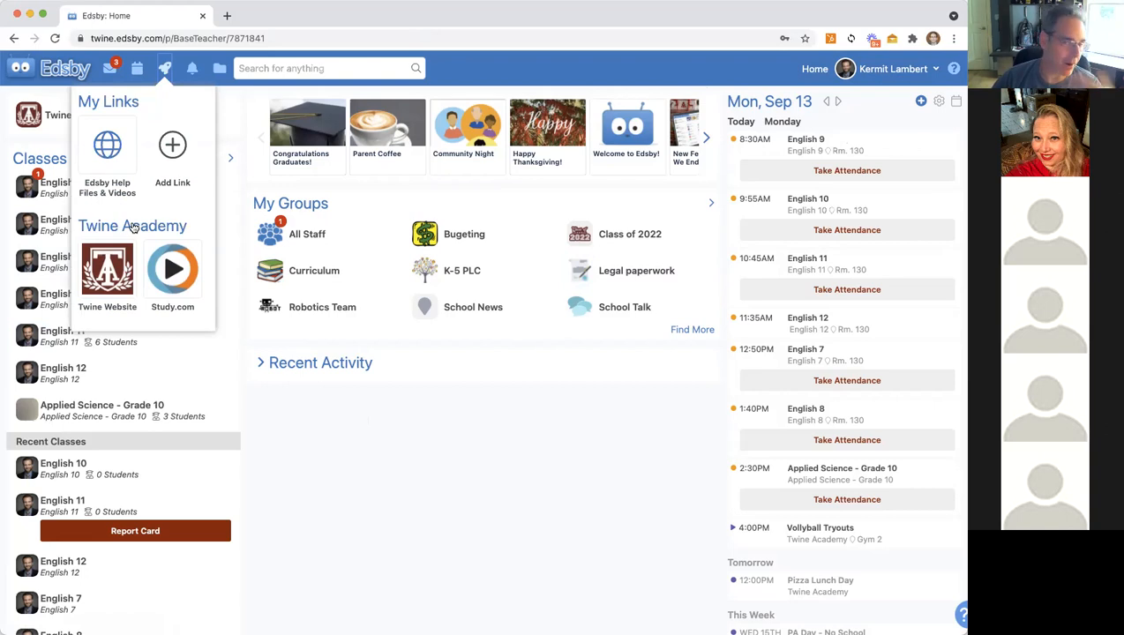
Step: Open Edsby Help Files & Videos in a new tab and go to the Teachers help page
{"action": "left_click", "coordinate": [103, 154]}
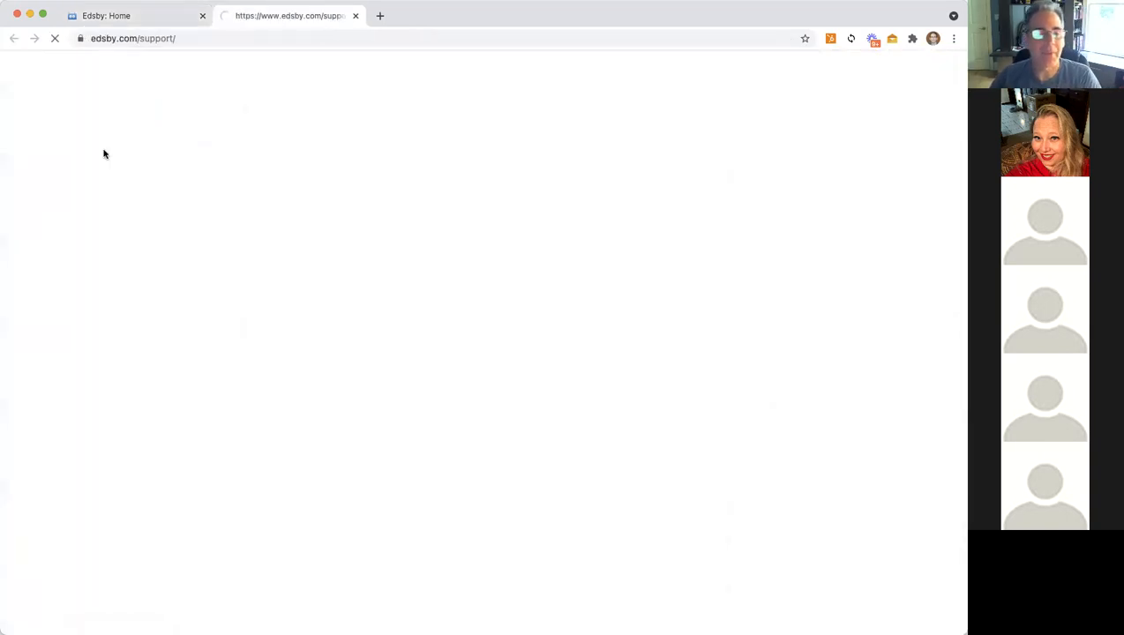
{"action": "scroll", "coordinate": [496, 300], "scroll_direction": "down", "scroll_amount": 5}
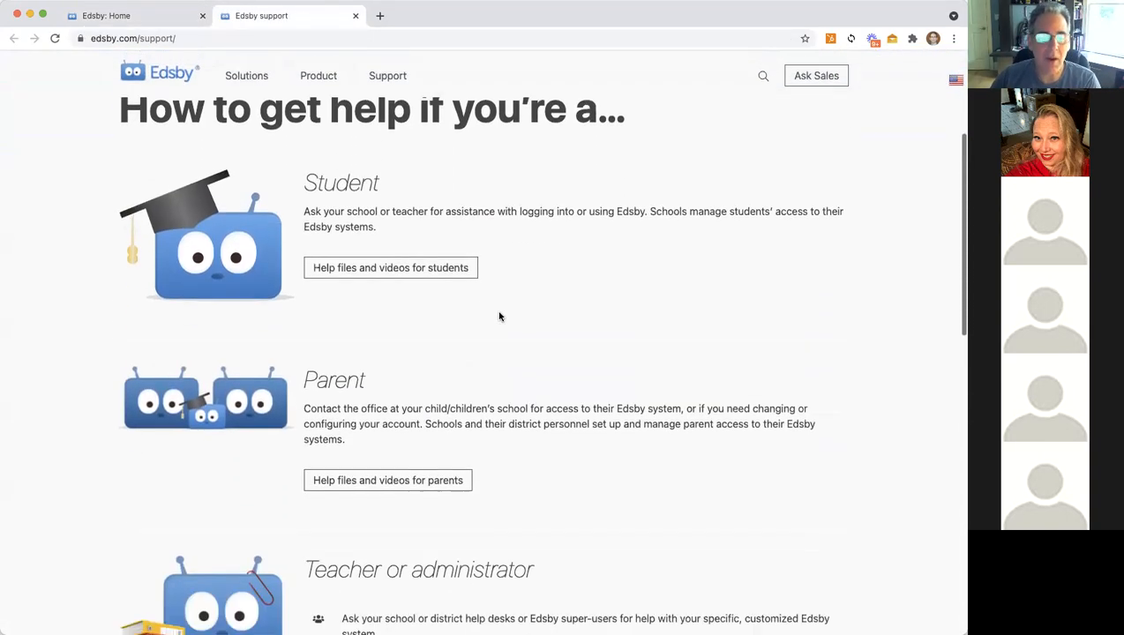
{"action": "scroll", "coordinate": [499, 316], "scroll_direction": "down", "scroll_amount": 1}
{"action": "scroll", "coordinate": [499, 315], "scroll_direction": "down", "scroll_amount": 1}
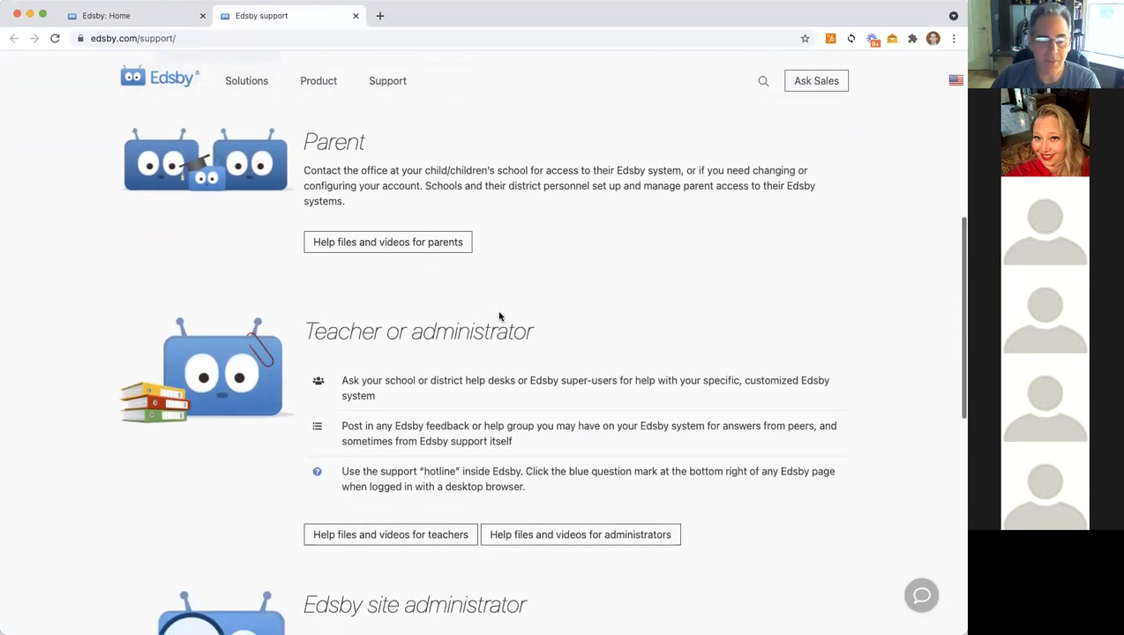
{"action": "left_click", "coordinate": [367, 537]}
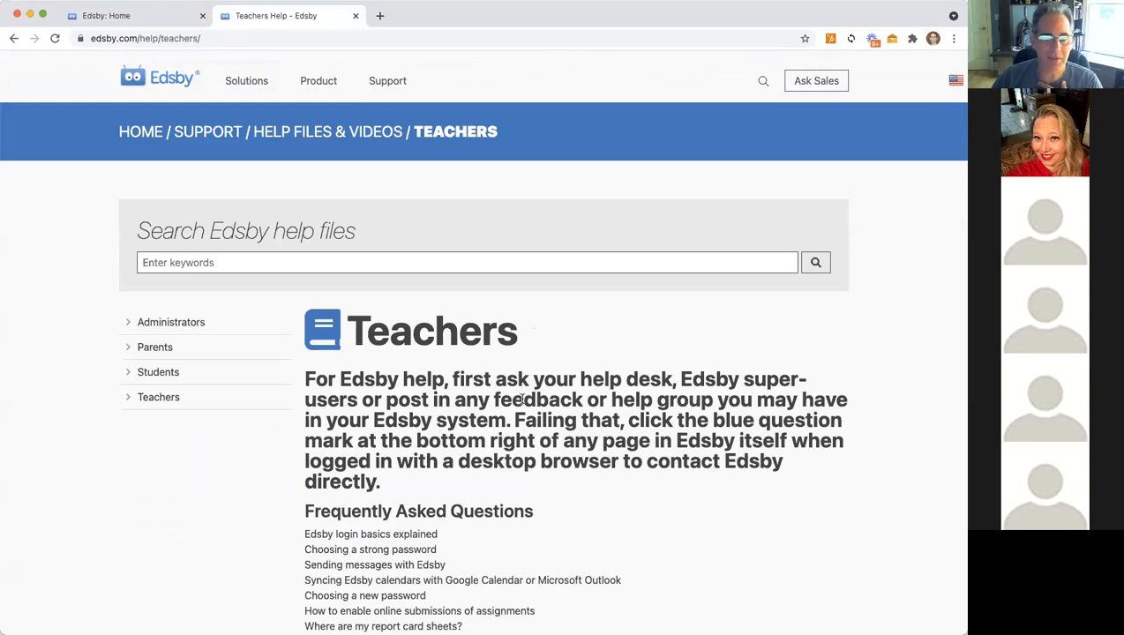
Step: Browse the teacher help articles and Videos list, then return to the Edsby: Home tab
{"action": "scroll", "coordinate": [521, 402], "scroll_direction": "down", "scroll_amount": 2}
{"action": "scroll", "coordinate": [521, 402], "scroll_direction": "down", "scroll_amount": 5}
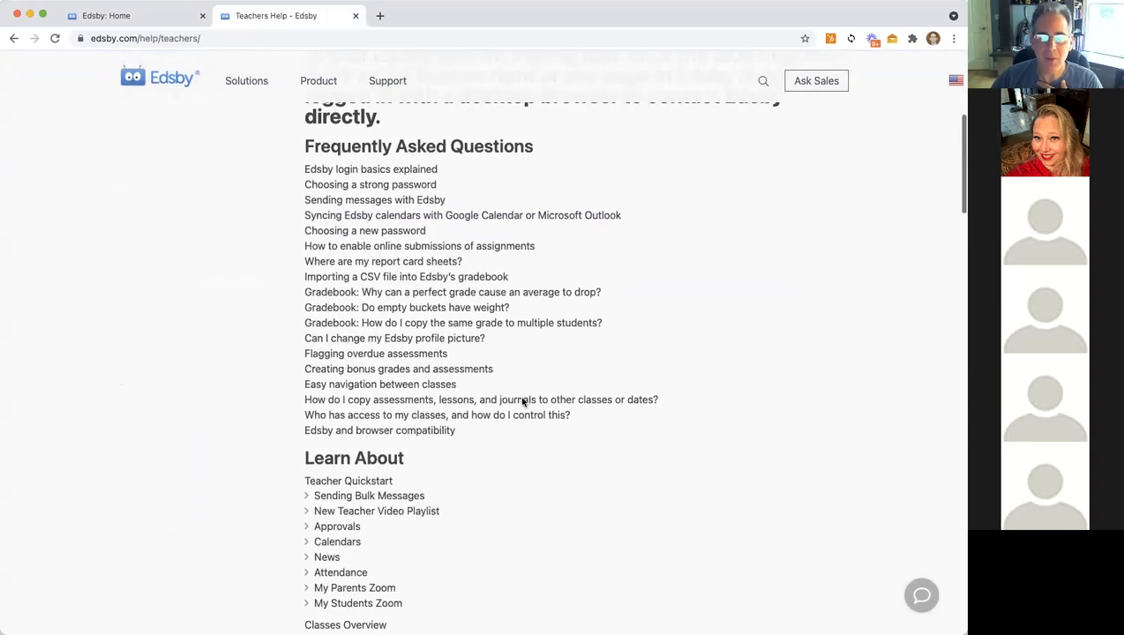
{"action": "scroll", "coordinate": [521, 402], "scroll_direction": "down", "scroll_amount": 6}
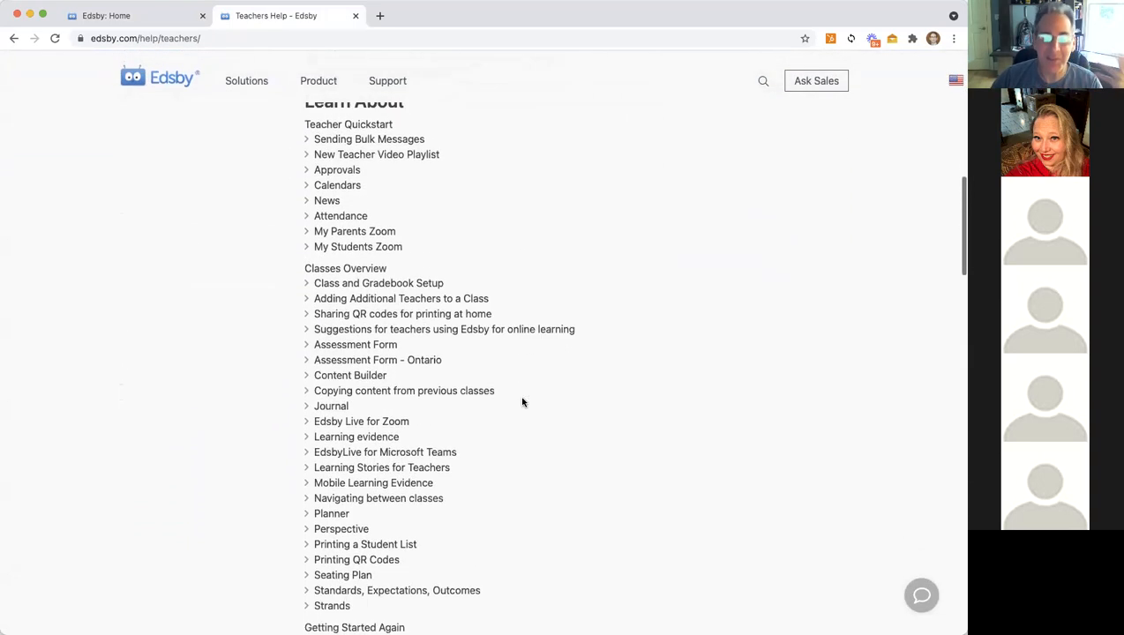
{"action": "scroll", "coordinate": [521, 402], "scroll_direction": "down", "scroll_amount": 3}
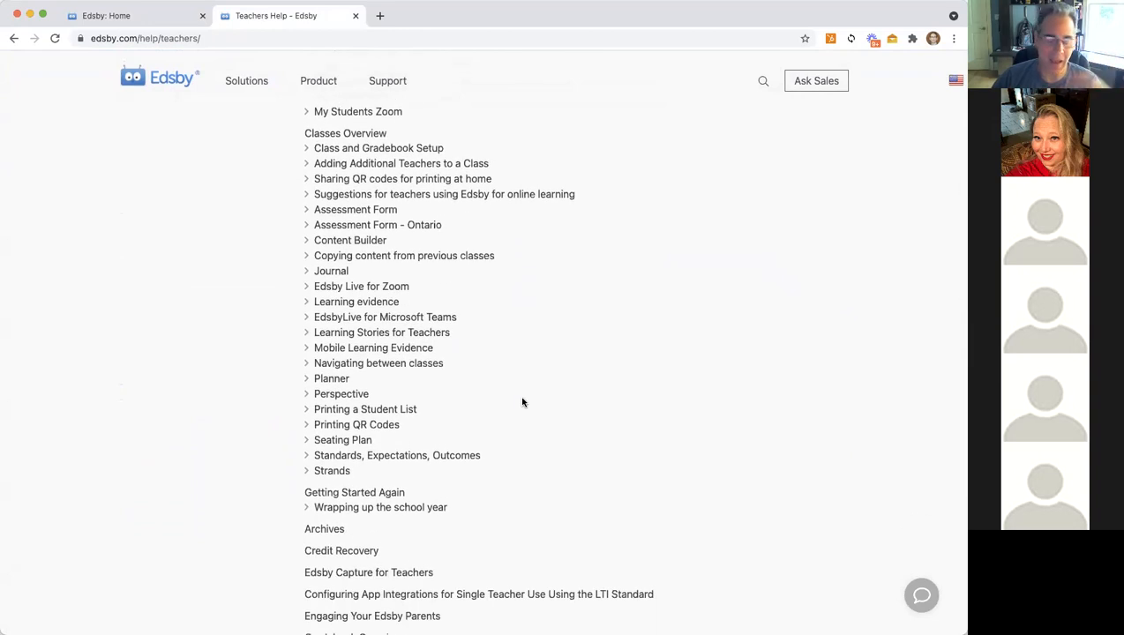
{"action": "scroll", "coordinate": [521, 402], "scroll_direction": "down", "scroll_amount": 2}
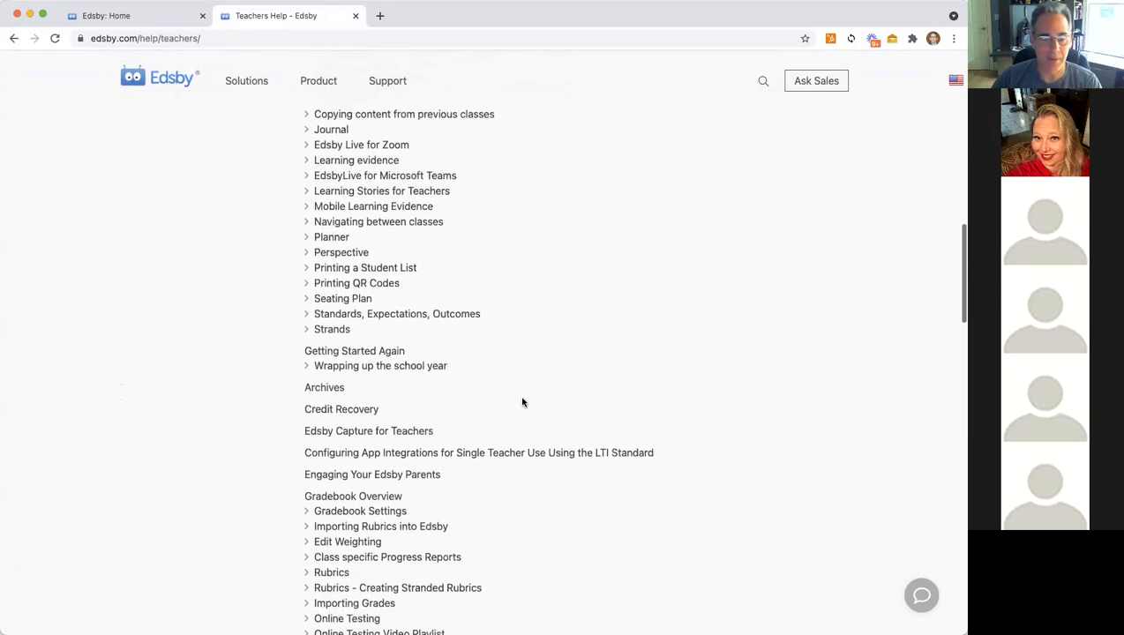
{"action": "scroll", "coordinate": [521, 402], "scroll_direction": "down", "scroll_amount": 1}
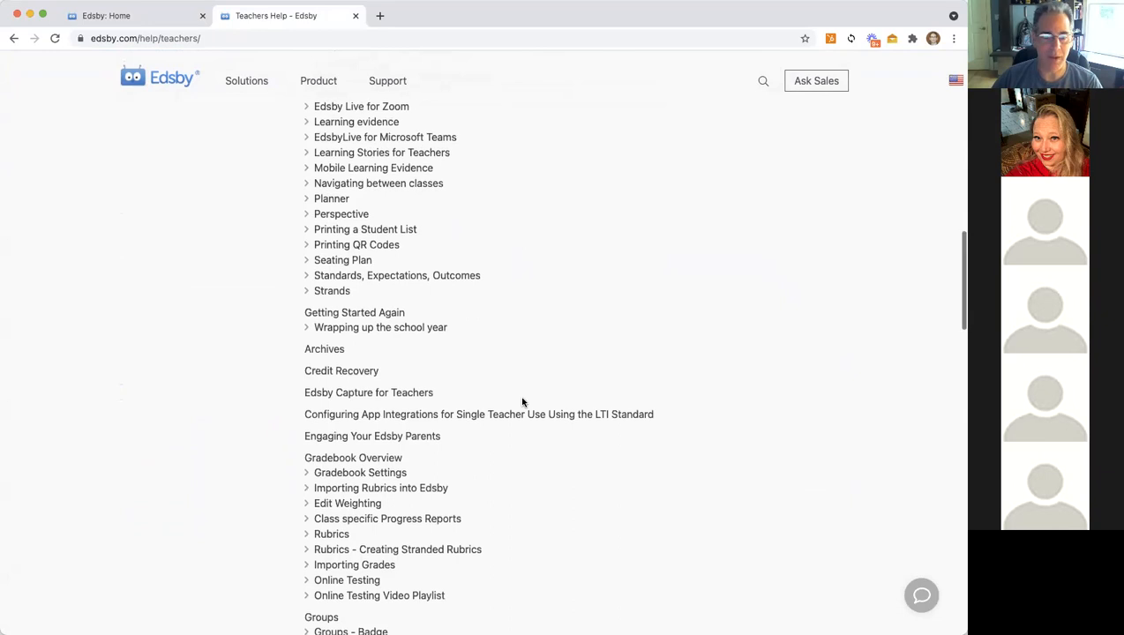
{"action": "scroll", "coordinate": [437, 339], "scroll_direction": "down", "scroll_amount": 3}
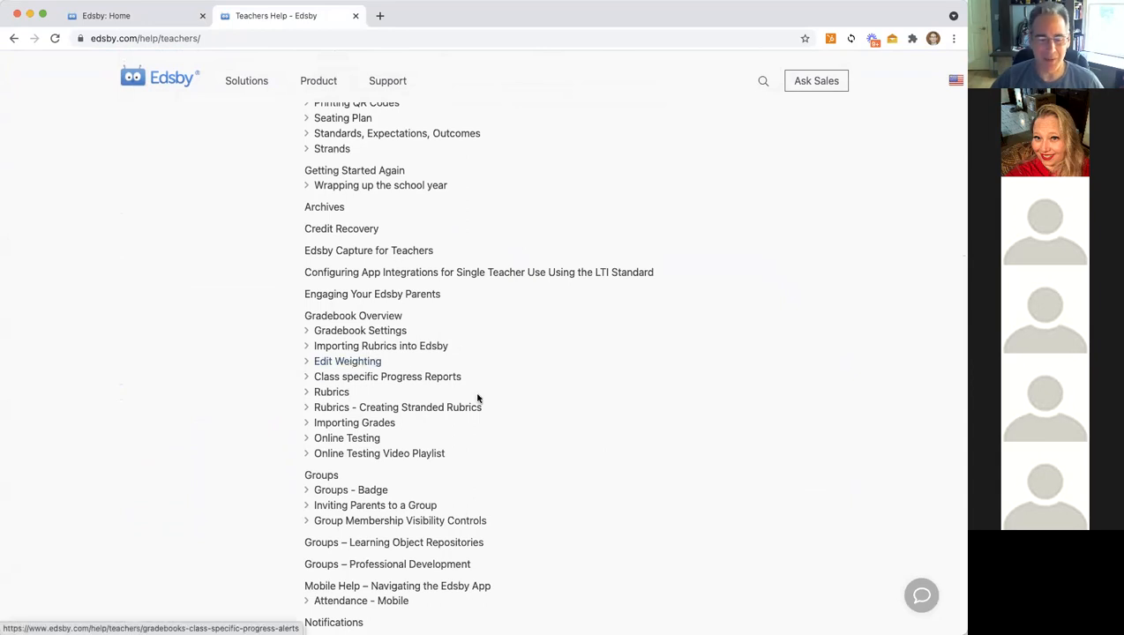
{"action": "scroll", "coordinate": [477, 396], "scroll_direction": "down", "scroll_amount": 3}
{"action": "scroll", "coordinate": [476, 397], "scroll_direction": "down", "scroll_amount": 15}
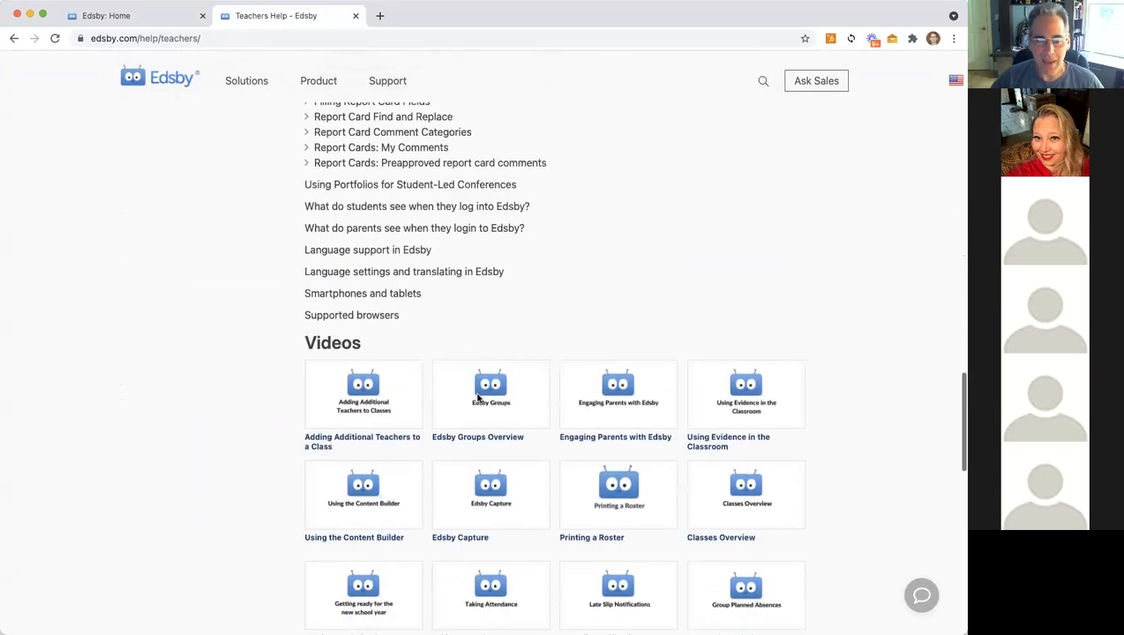
{"action": "scroll", "coordinate": [662, 377], "scroll_direction": "down", "scroll_amount": 4}
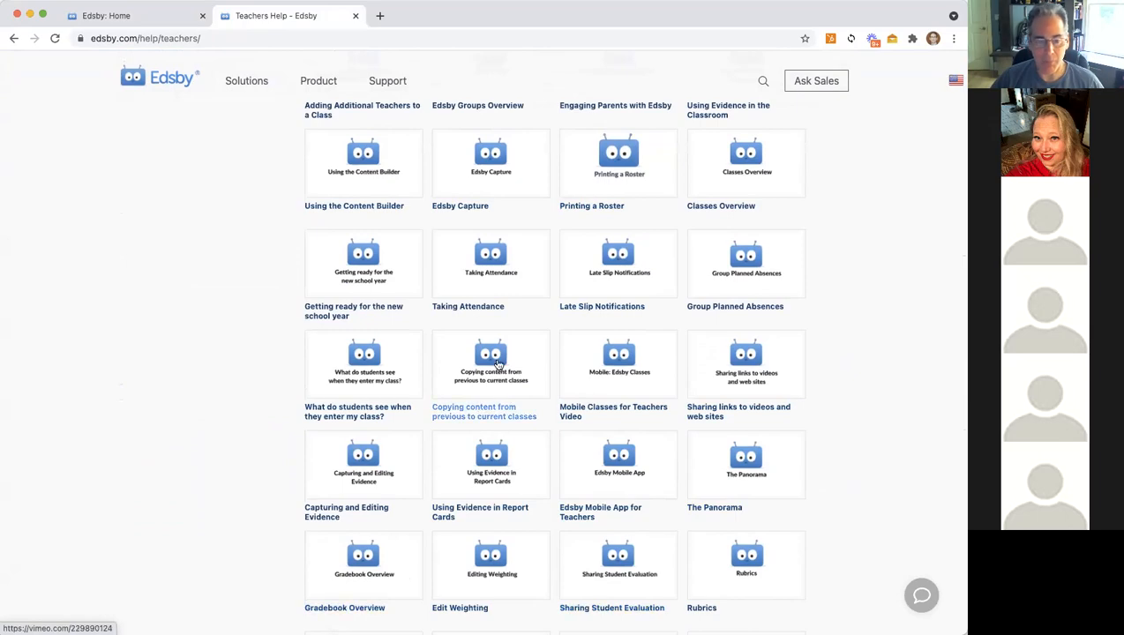
{"action": "scroll", "coordinate": [499, 364], "scroll_direction": "down", "scroll_amount": 7}
{"action": "scroll", "coordinate": [498, 364], "scroll_direction": "down", "scroll_amount": 3}
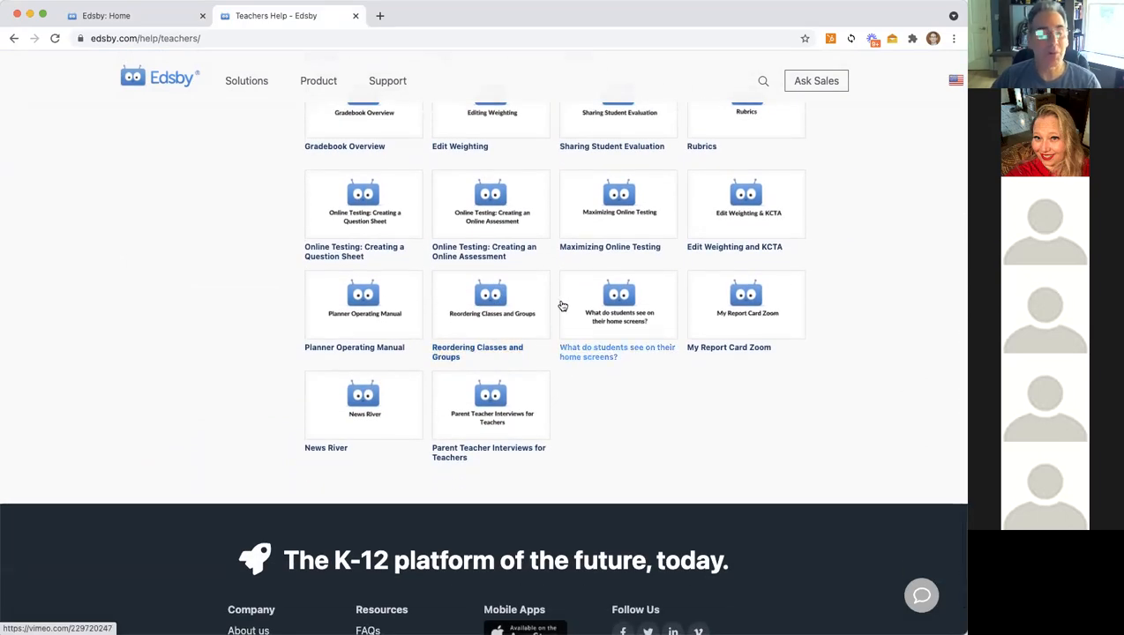
{"action": "scroll", "coordinate": [652, 388], "scroll_direction": "up", "scroll_amount": 20}
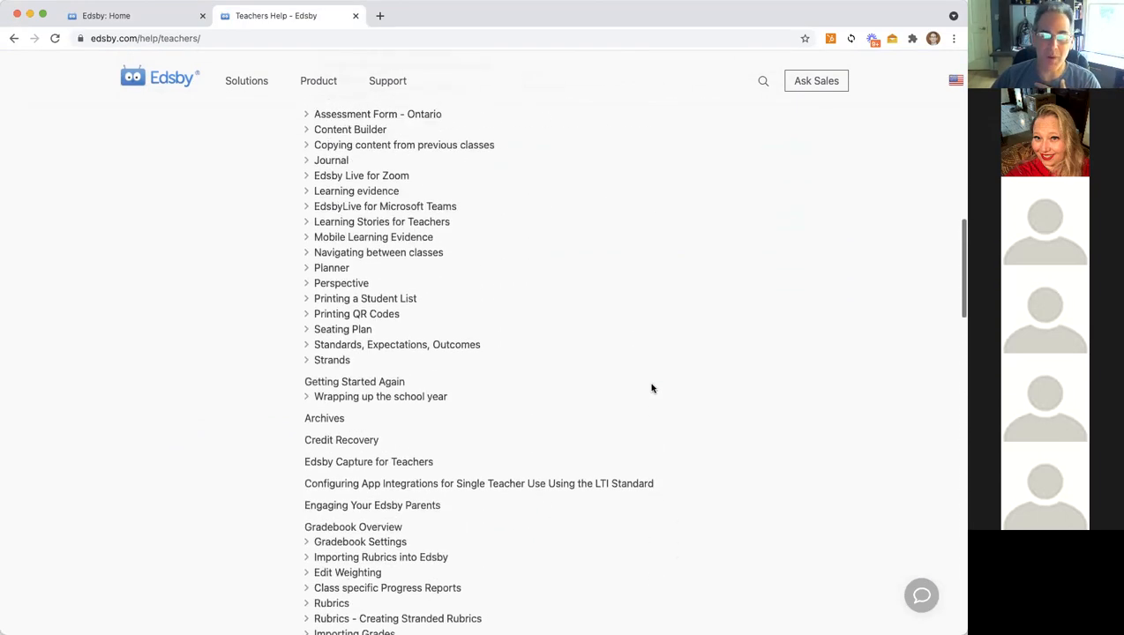
{"action": "left_click", "coordinate": [120, 16]}
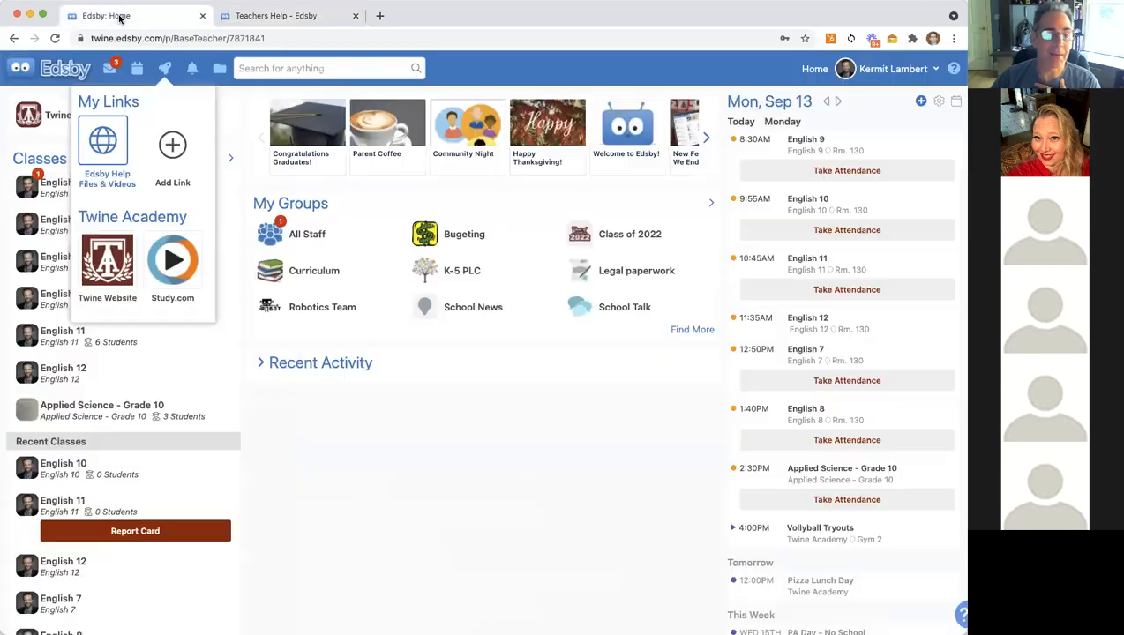
Step: Close and reopen the My Links launchpad, then open the Parent Coffee announcement
{"action": "left_click", "coordinate": [457, 531]}
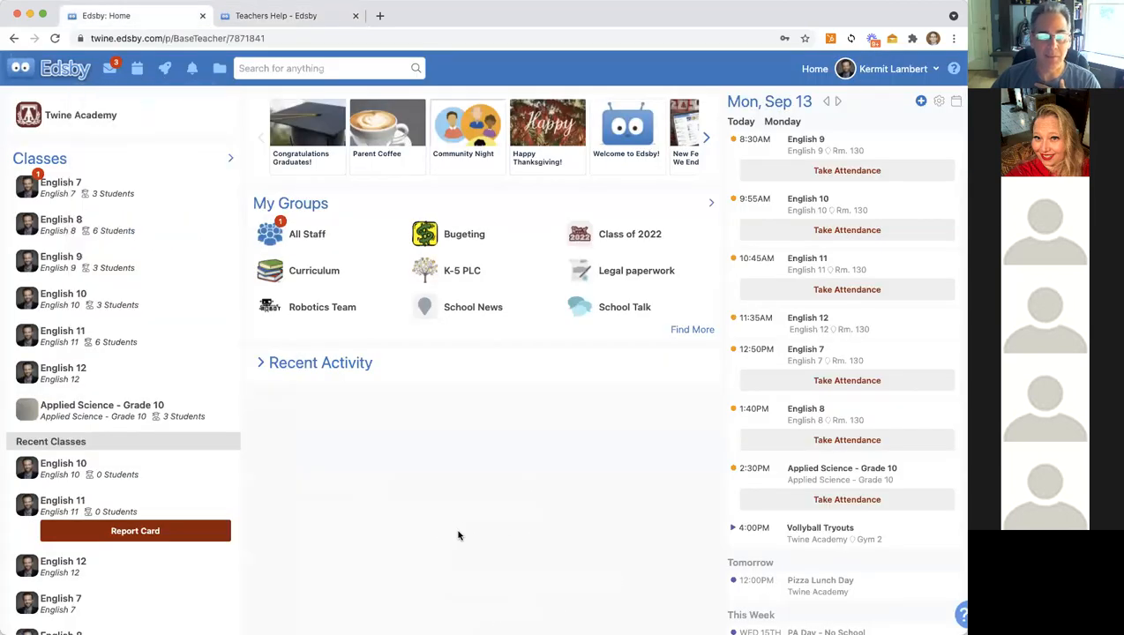
{"action": "left_click", "coordinate": [164, 71]}
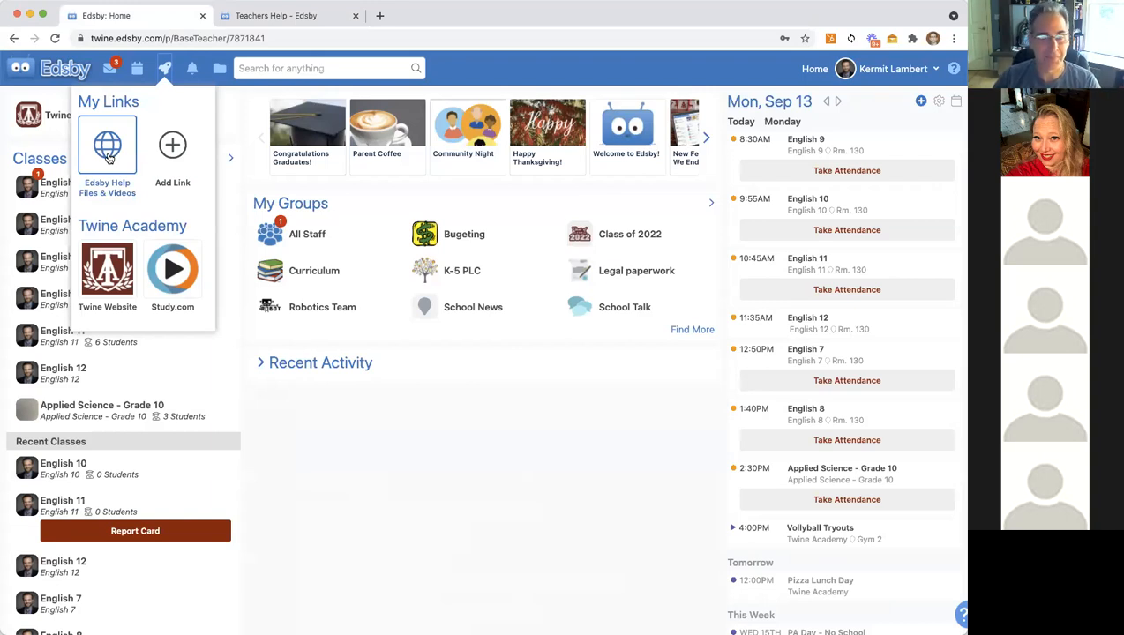
{"action": "left_click", "coordinate": [389, 517]}
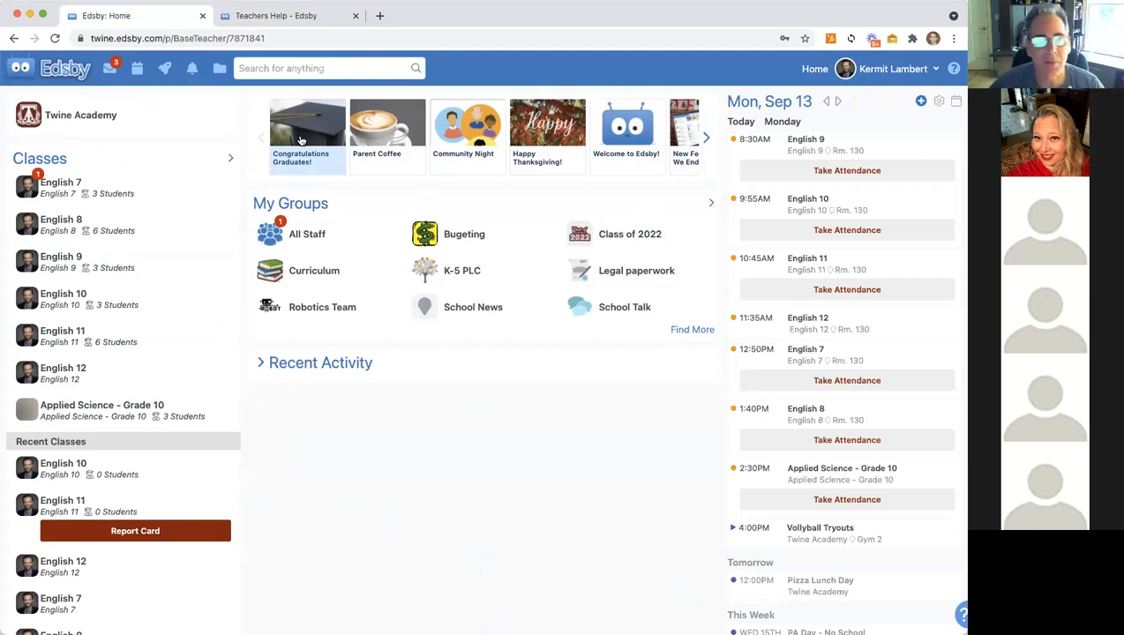
{"action": "left_click", "coordinate": [369, 133]}
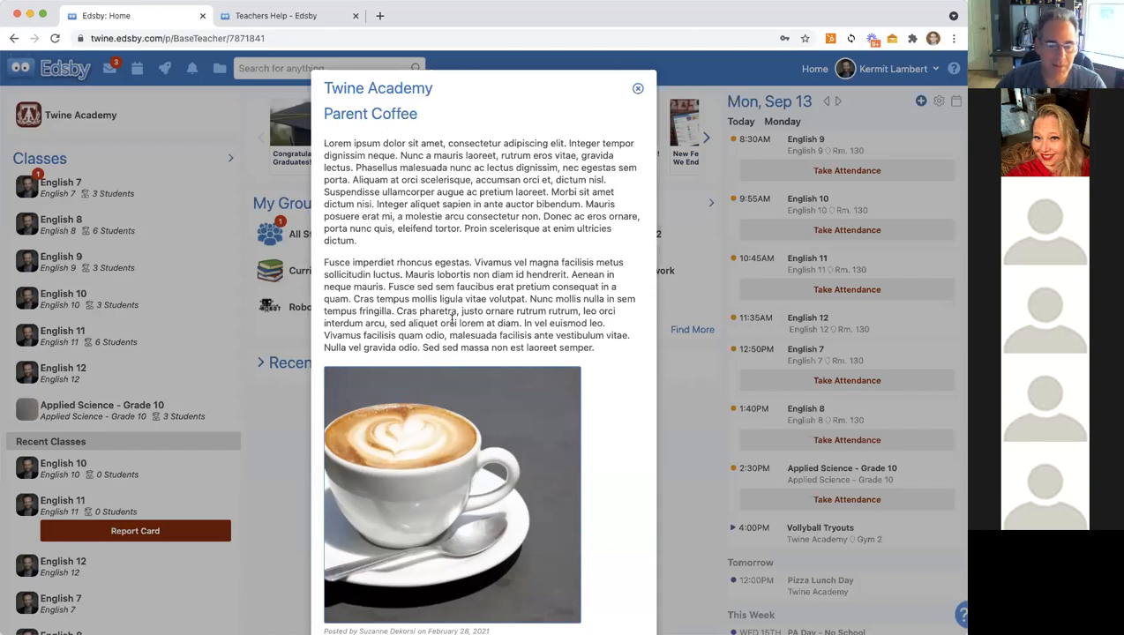
Step: Read through the Parent Coffee announcement posted February 28, 2021, then close it
{"action": "scroll", "coordinate": [451, 322], "scroll_direction": "down", "scroll_amount": 1}
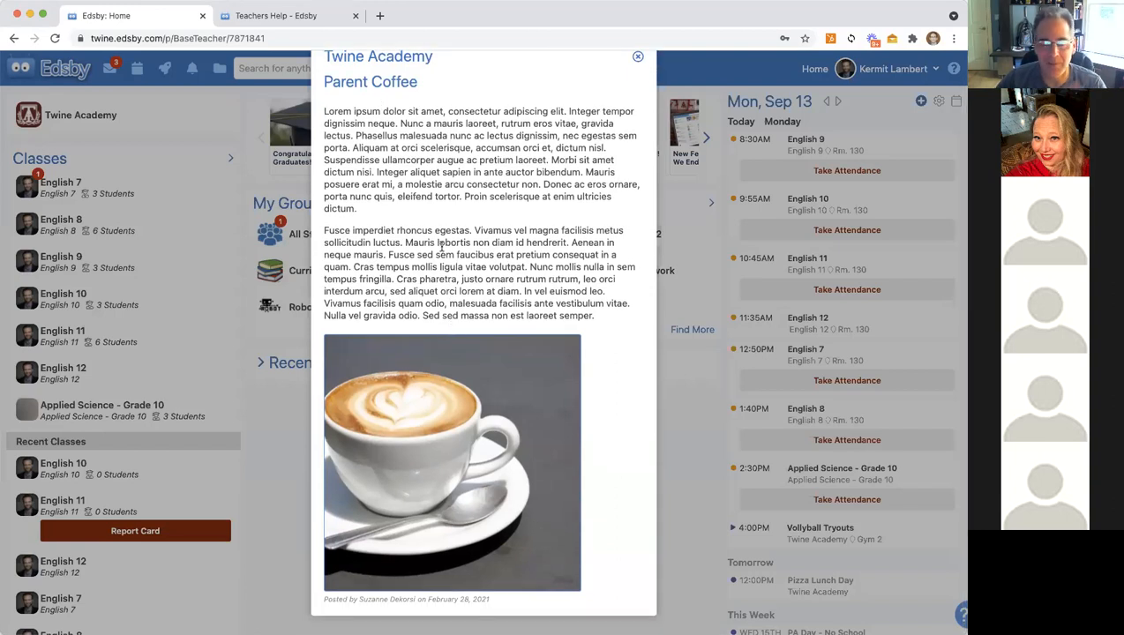
{"action": "scroll", "coordinate": [477, 218], "scroll_direction": "up", "scroll_amount": 1}
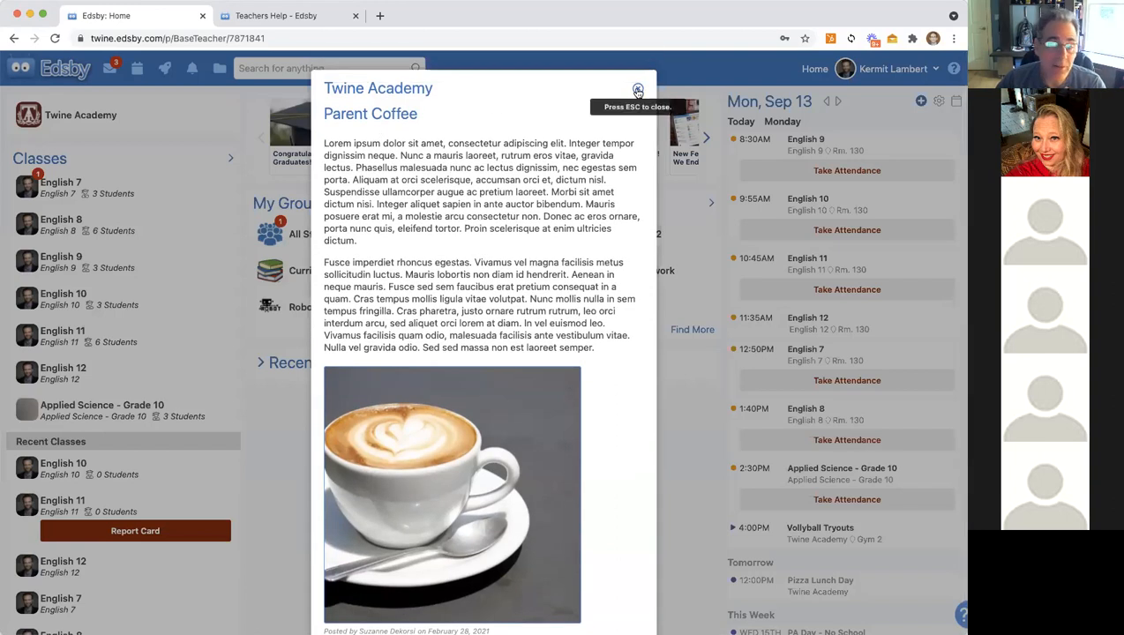
{"action": "left_click", "coordinate": [637, 91]}
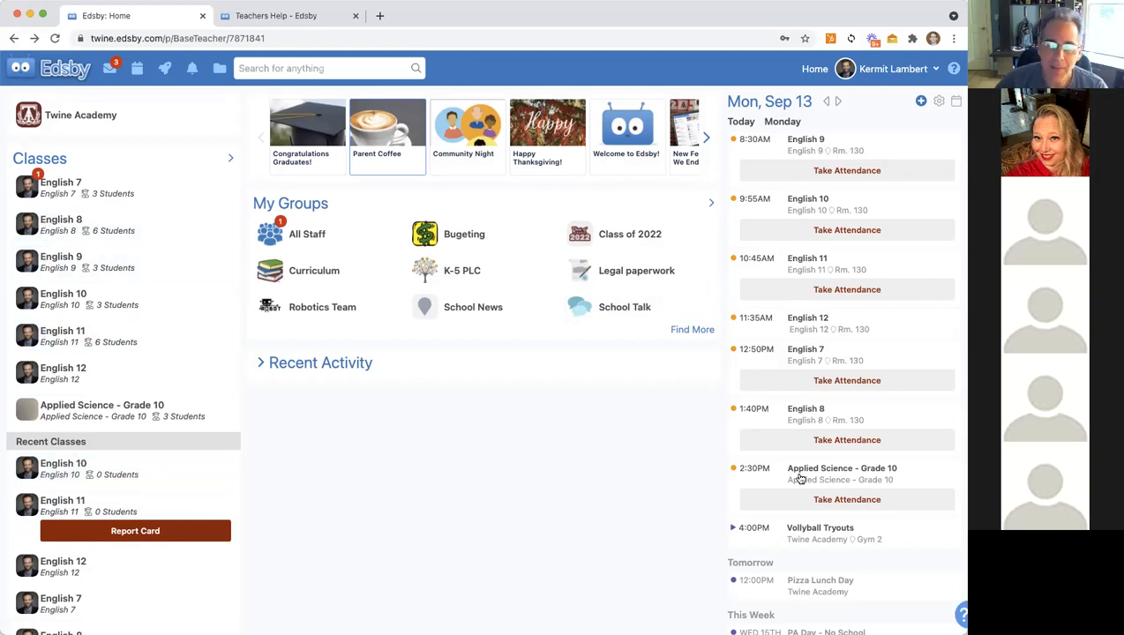
{"action": "scroll", "coordinate": [799, 477], "scroll_direction": "down", "scroll_amount": 2}
{"action": "scroll", "coordinate": [801, 479], "scroll_direction": "up", "scroll_amount": 1}
{"action": "scroll", "coordinate": [800, 478], "scroll_direction": "up", "scroll_amount": 1}
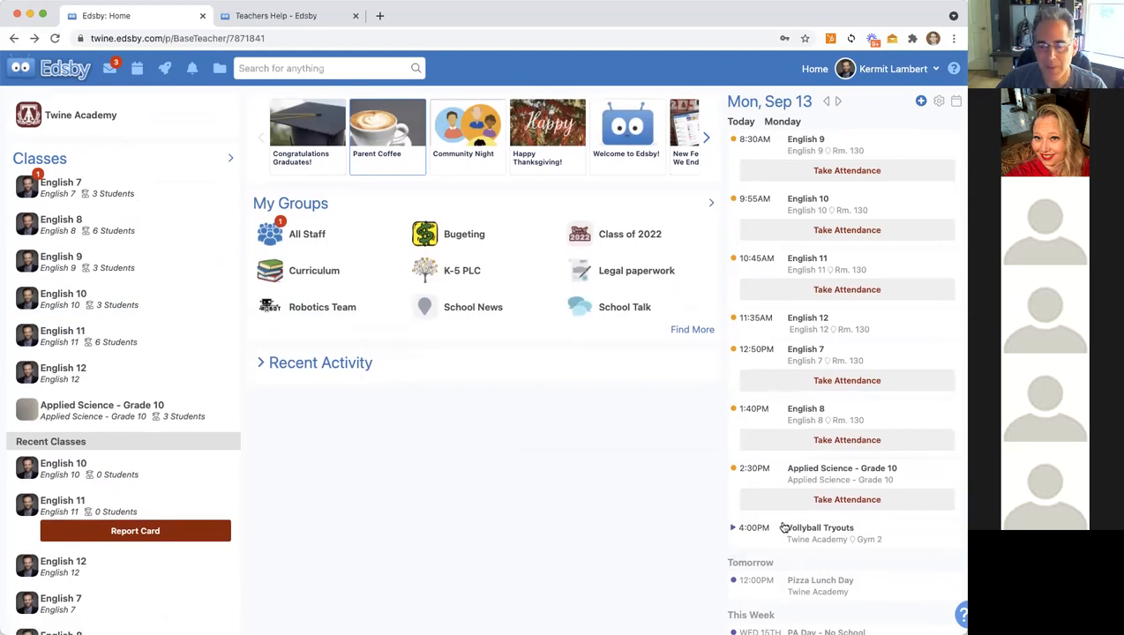
{"action": "scroll", "coordinate": [783, 527], "scroll_direction": "down", "scroll_amount": 1}
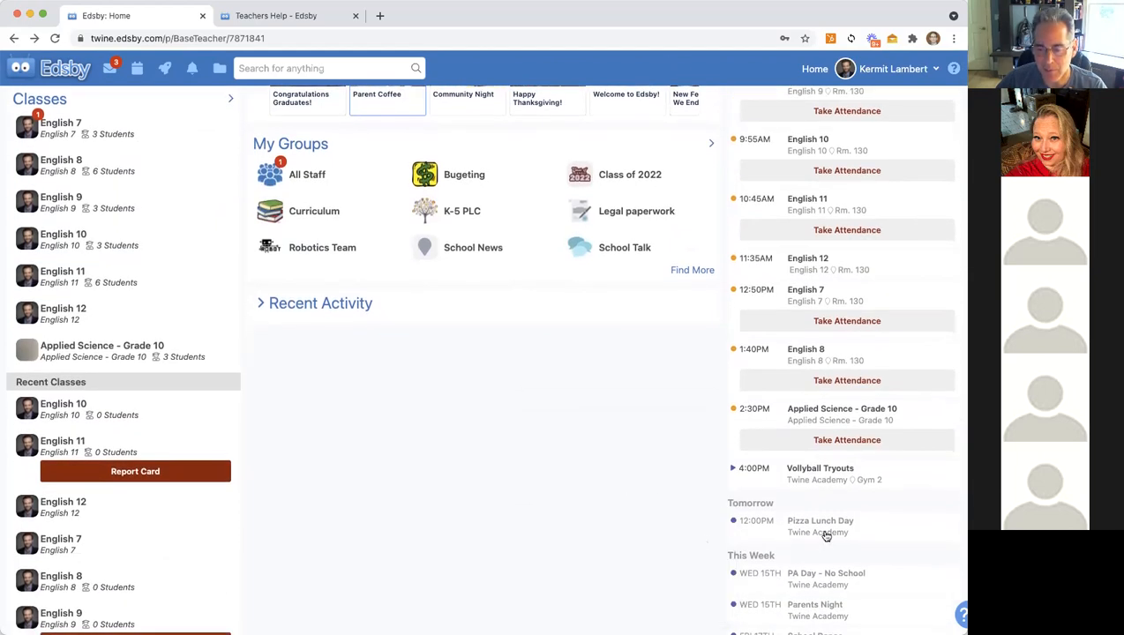
{"action": "scroll", "coordinate": [643, 436], "scroll_direction": "down", "scroll_amount": 3}
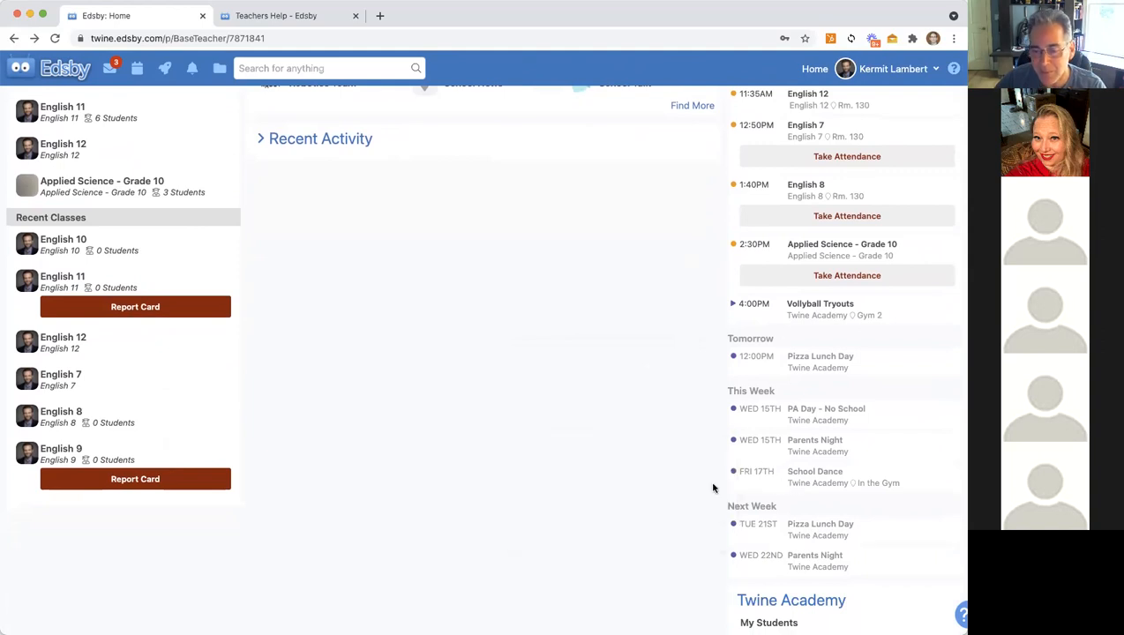
{"action": "scroll", "coordinate": [758, 414], "scroll_direction": "up", "scroll_amount": 3}
{"action": "scroll", "coordinate": [761, 408], "scroll_direction": "up", "scroll_amount": 1}
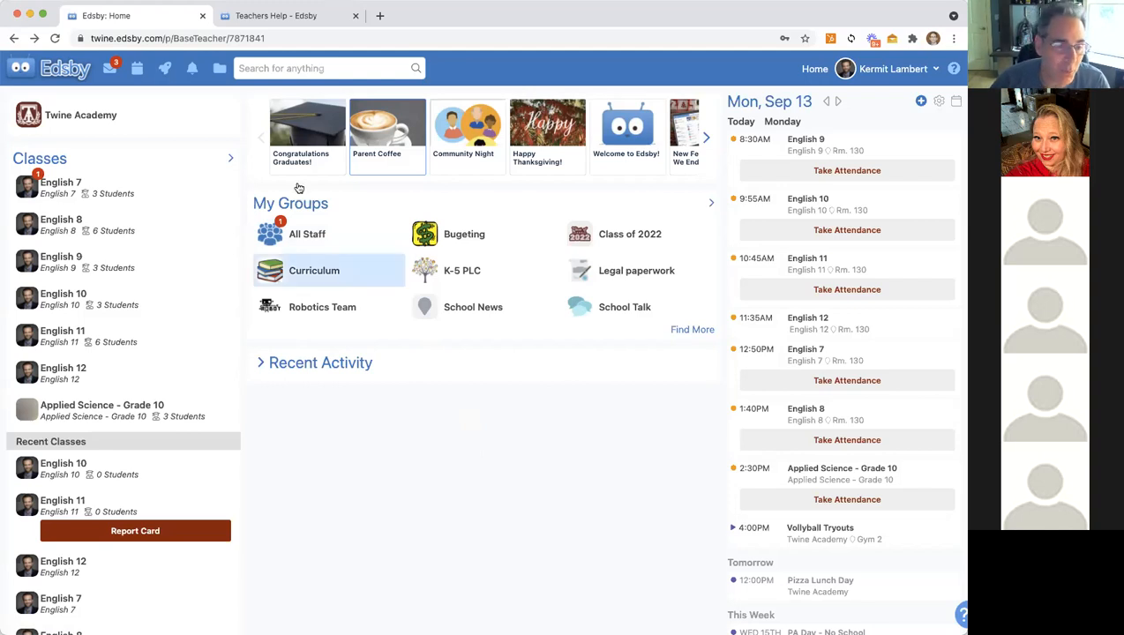
Step: Open the English 8 class and draft the note 'I have exciting news!'
{"action": "left_click", "coordinate": [49, 218]}
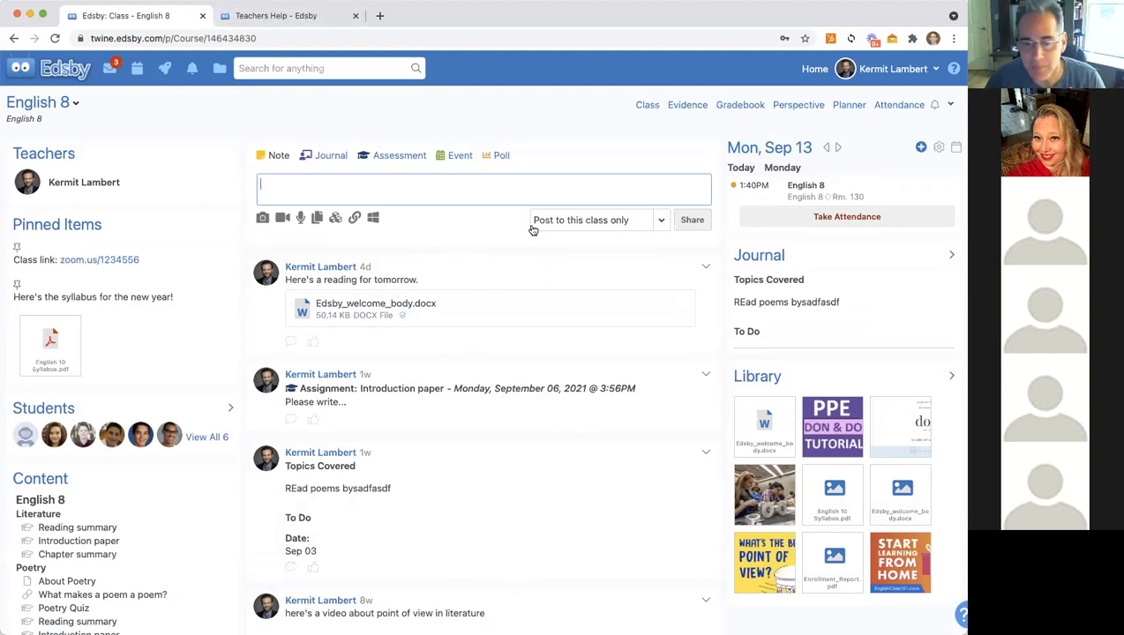
{"action": "type", "text": "I"}
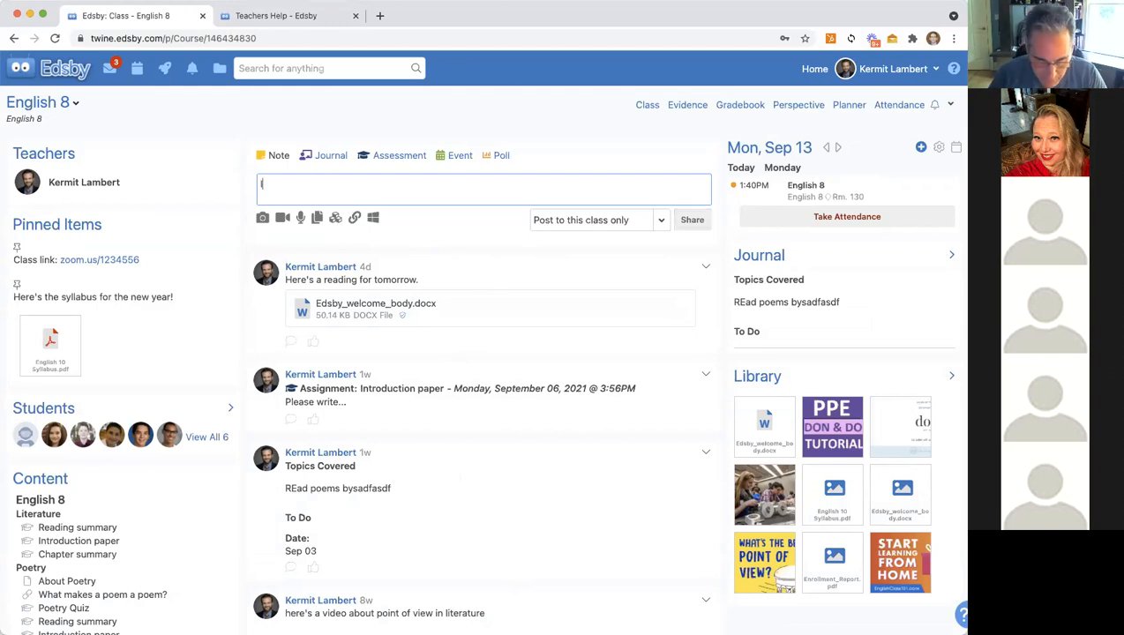
{"action": "type", "text": " have ex"}
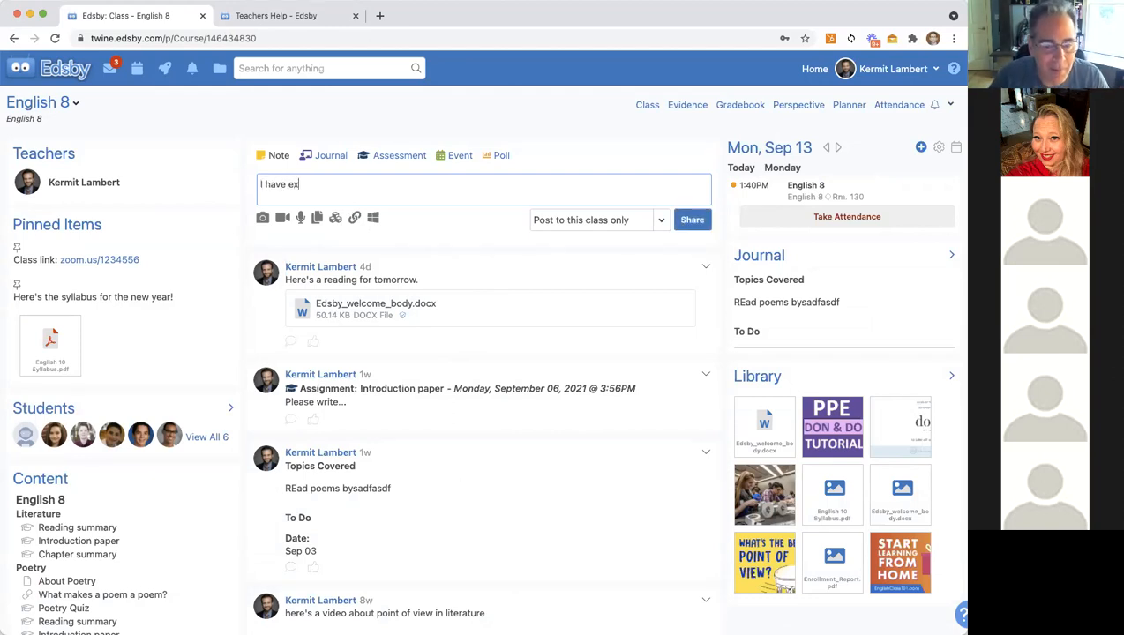
{"action": "type", "text": "citing news!"}
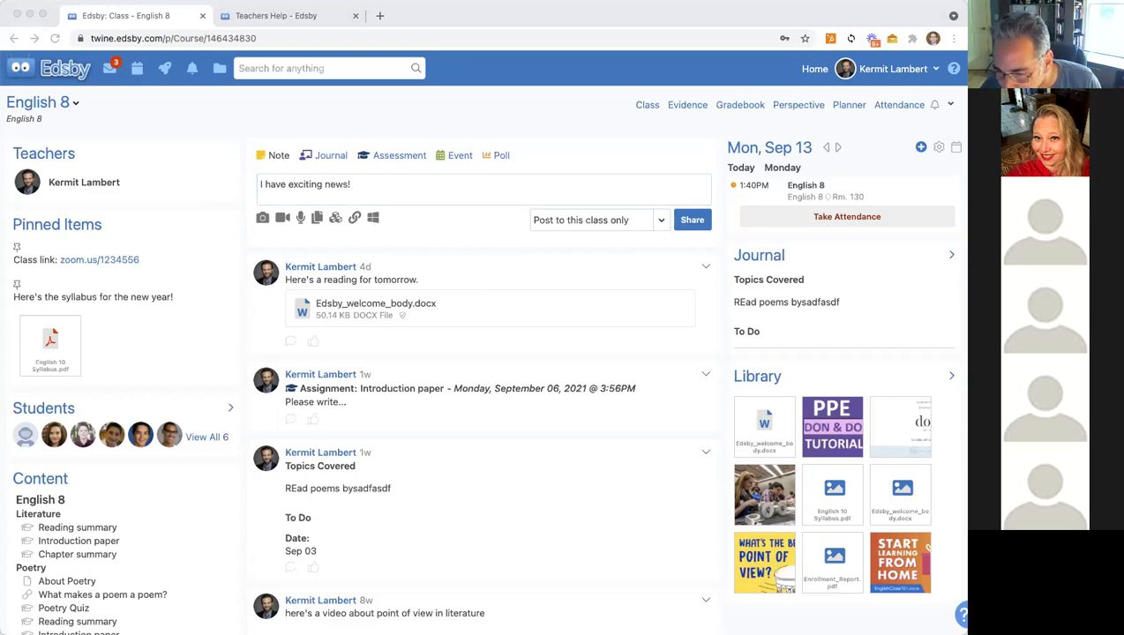
Step: Attach the dog graduation photo to the 'I have exciting news!' note and share it
{"action": "left_click_drag", "start_coordinate": [515, 341], "coordinate": [428, 219]}
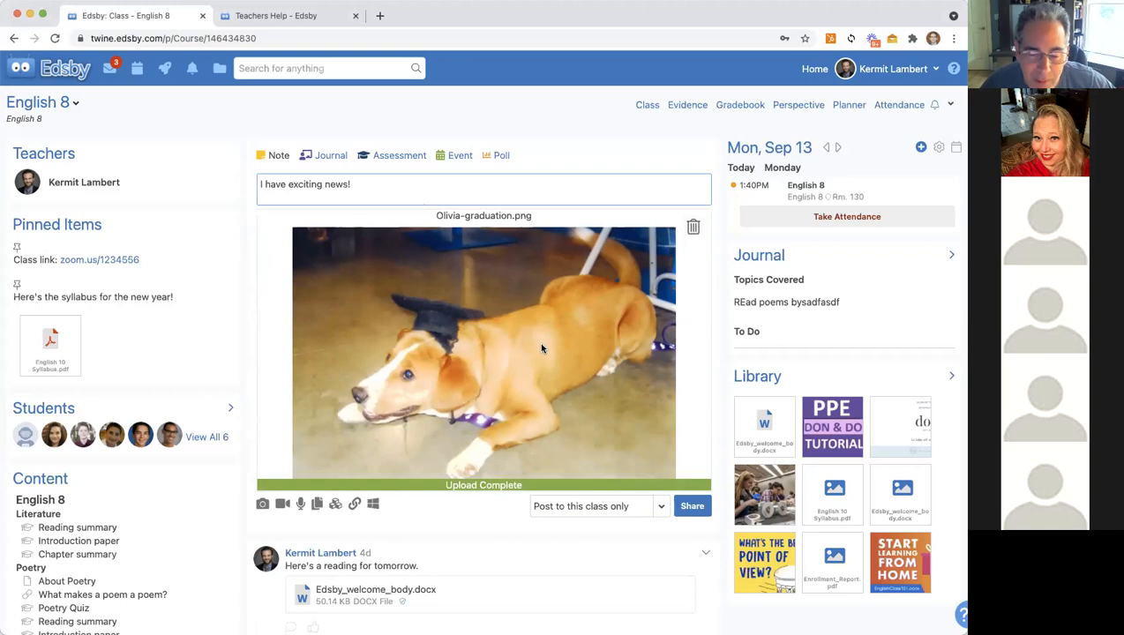
{"action": "left_click", "coordinate": [692, 507]}
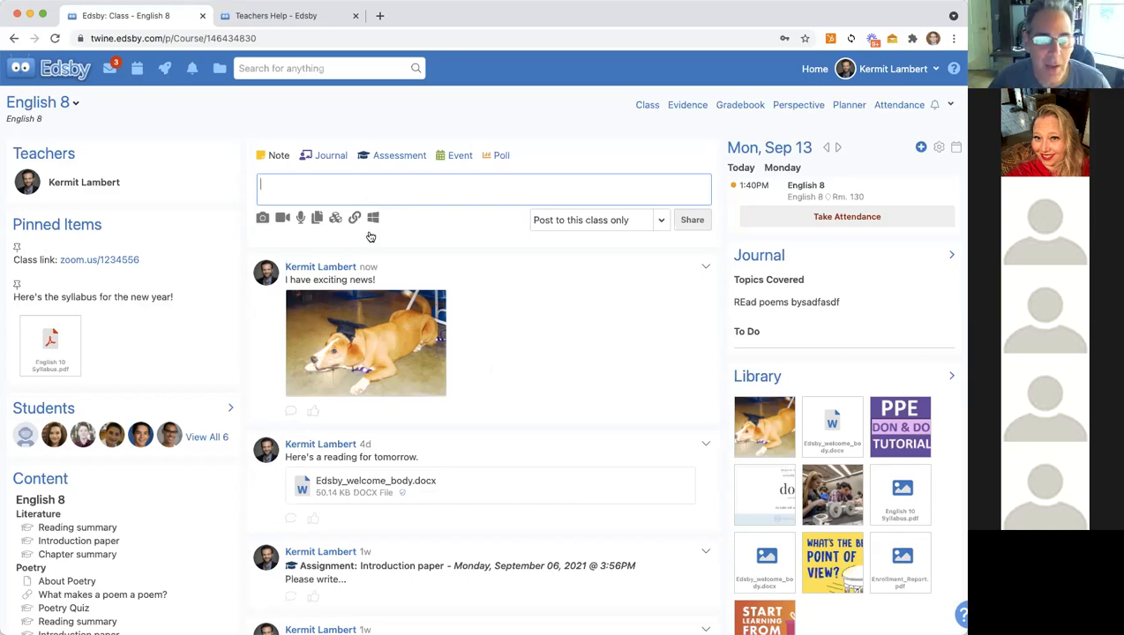
Step: Open a reply under the 'I have exciting news!' post, then return to the top Note box
{"action": "left_click", "coordinate": [291, 413]}
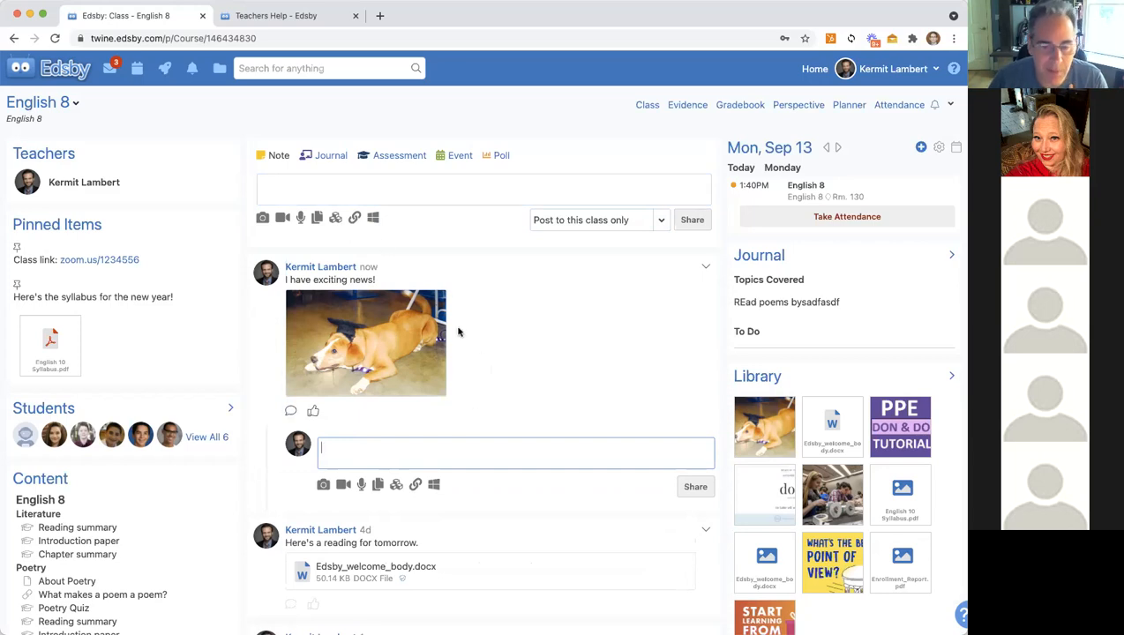
{"action": "left_click", "coordinate": [316, 188]}
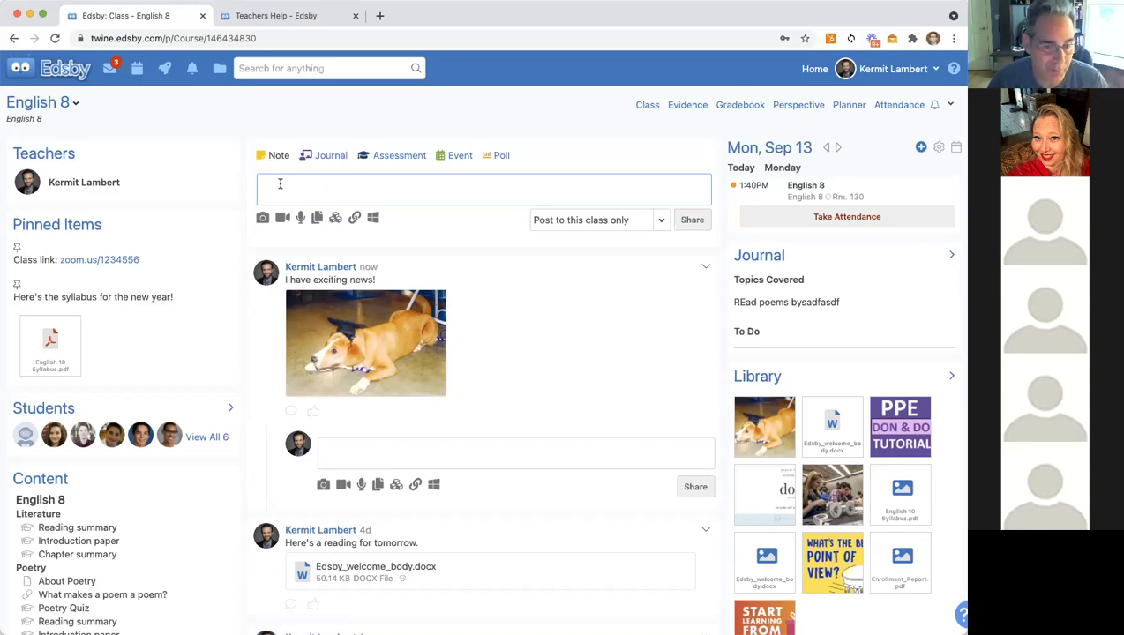
Step: Look over the Poll and Event composer forms, then bring up a blank English 8 Journal Entry form
{"action": "left_click", "coordinate": [500, 156]}
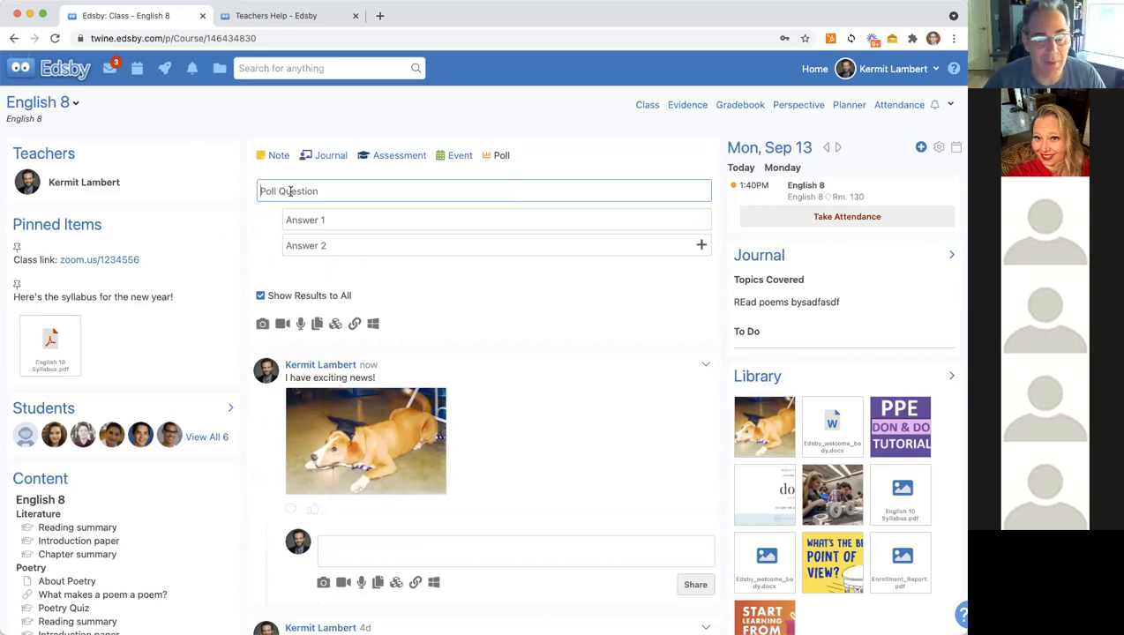
{"action": "left_click", "coordinate": [457, 156]}
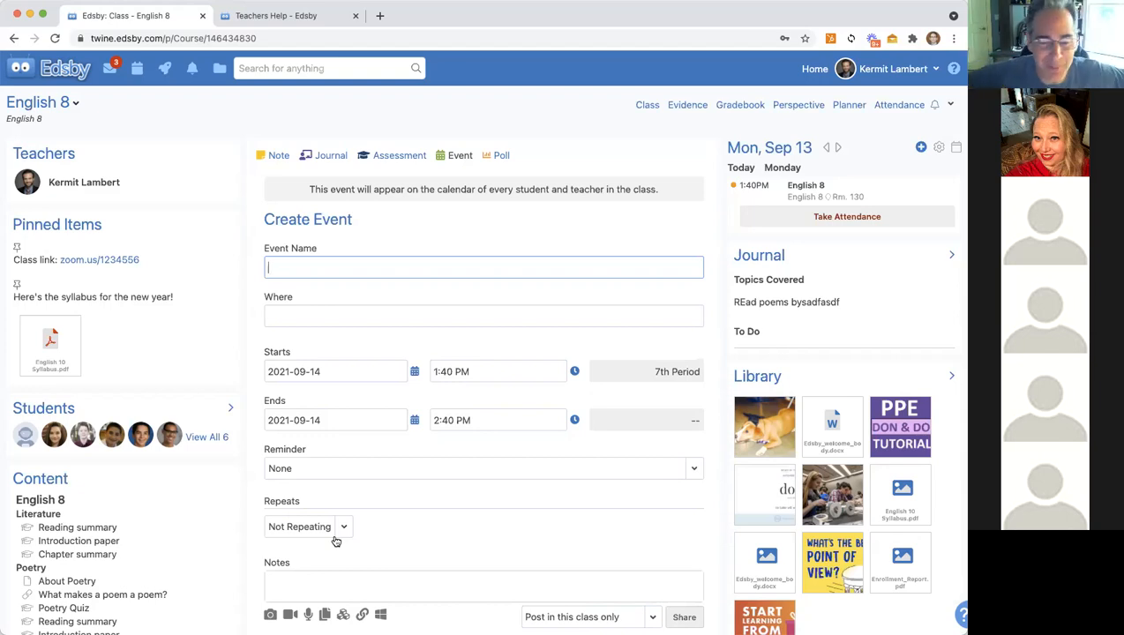
{"action": "scroll", "coordinate": [335, 541], "scroll_direction": "down", "scroll_amount": 1}
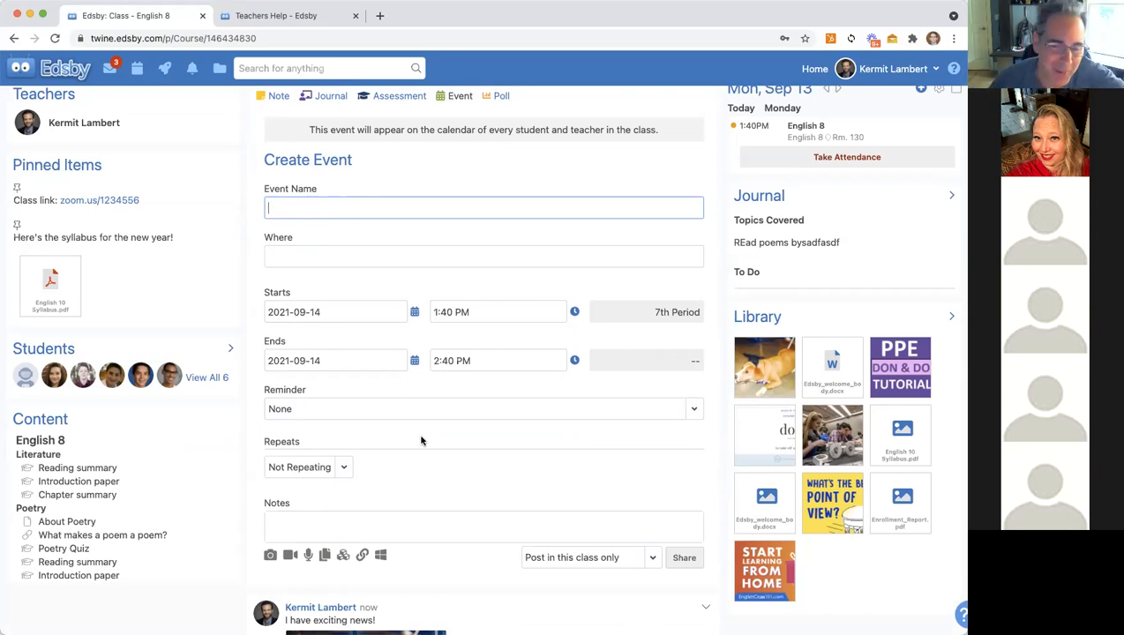
{"action": "scroll", "coordinate": [417, 479], "scroll_direction": "up", "scroll_amount": 1}
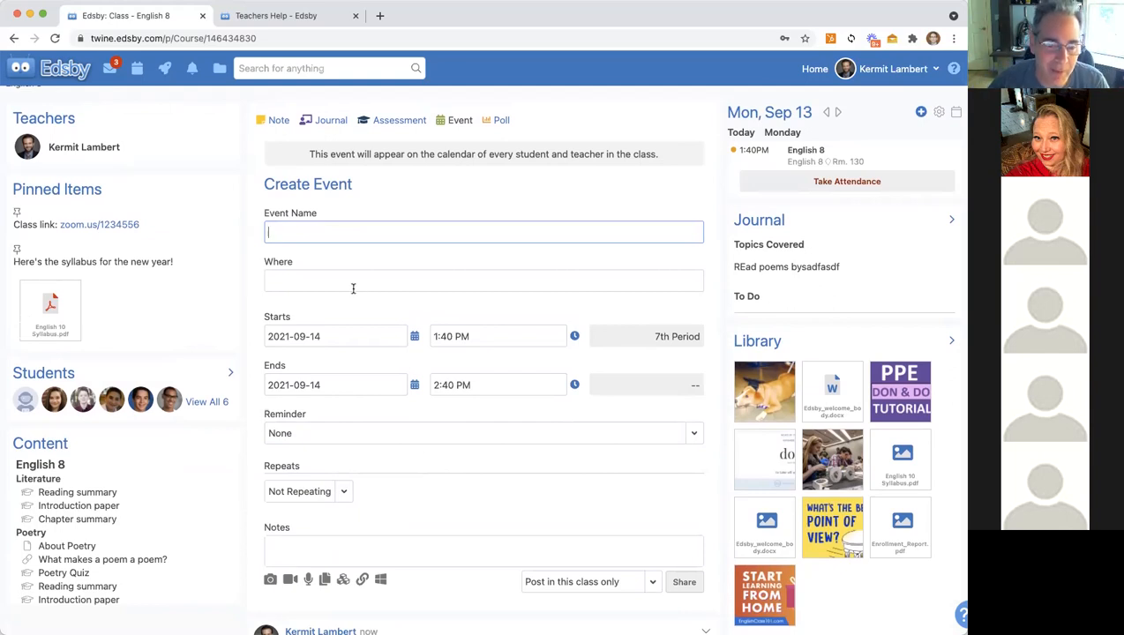
{"action": "left_click", "coordinate": [326, 121]}
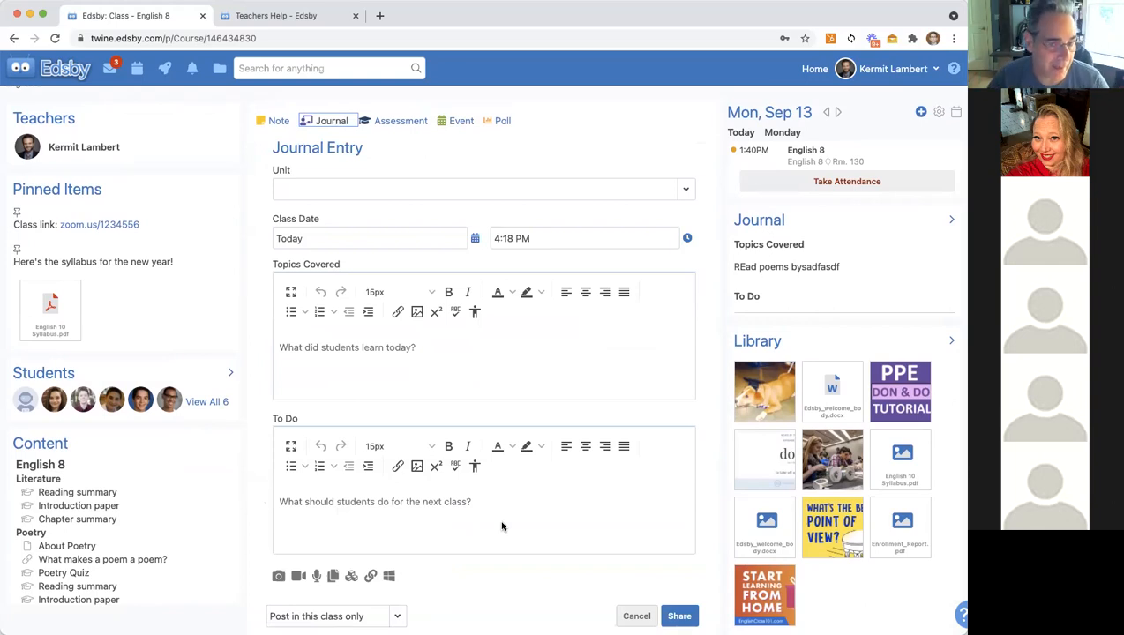
Step: Set the journal entry's unit to Literature and enter three lines under Topics Covered
{"action": "left_click", "coordinate": [337, 189]}
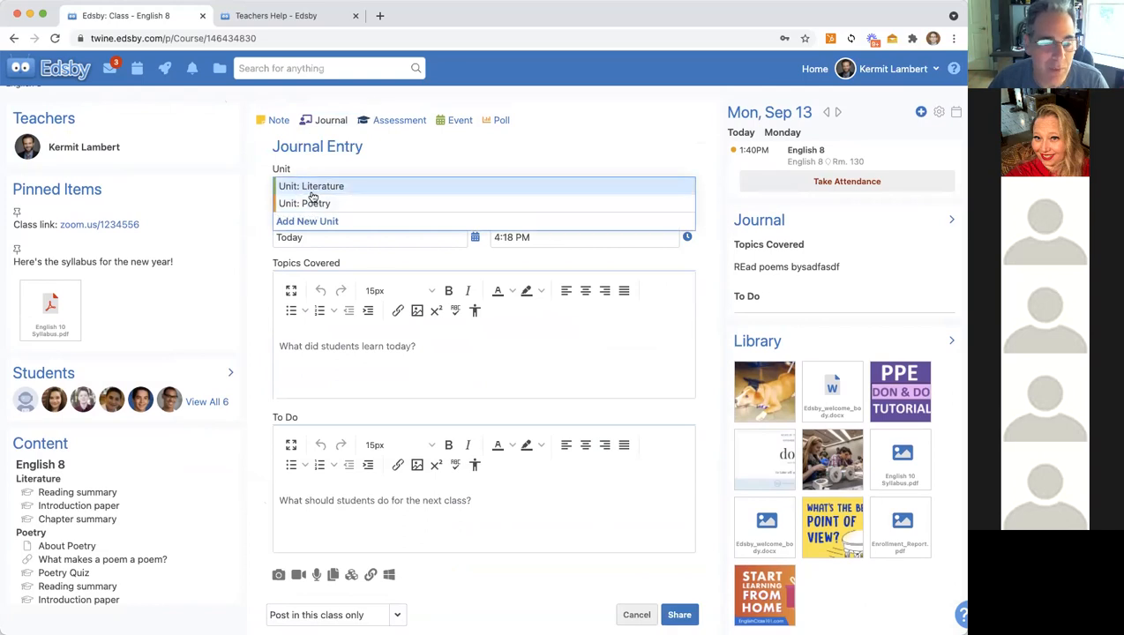
{"action": "left_click", "coordinate": [316, 188]}
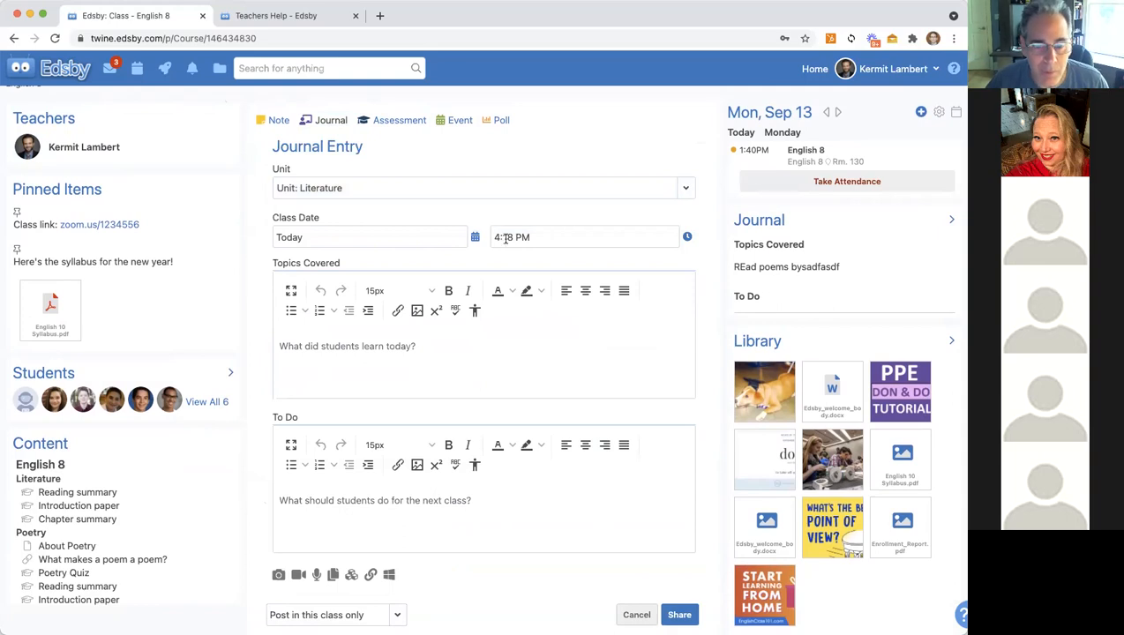
{"action": "left_click", "coordinate": [300, 349]}
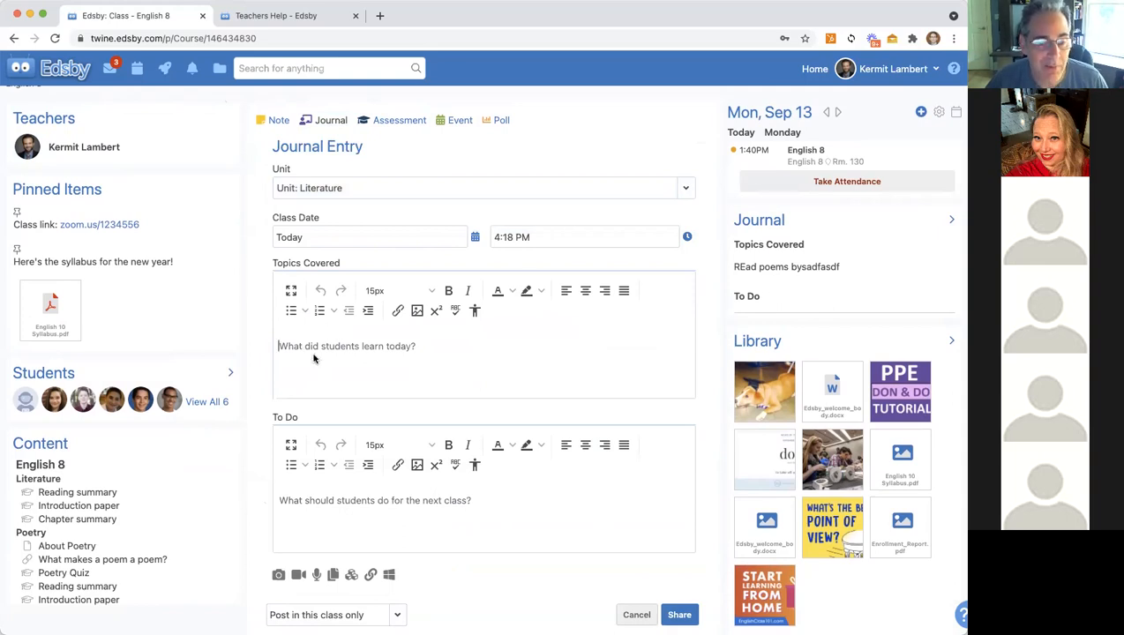
{"action": "type", "text": ";slkfas;fas"}
{"action": "key", "text": "Return"}
{"action": "type", "text": "flasdfkjasdf"}
{"action": "key", "text": "Return"}
{"action": "type", "text": "asdflsdfjsd"}
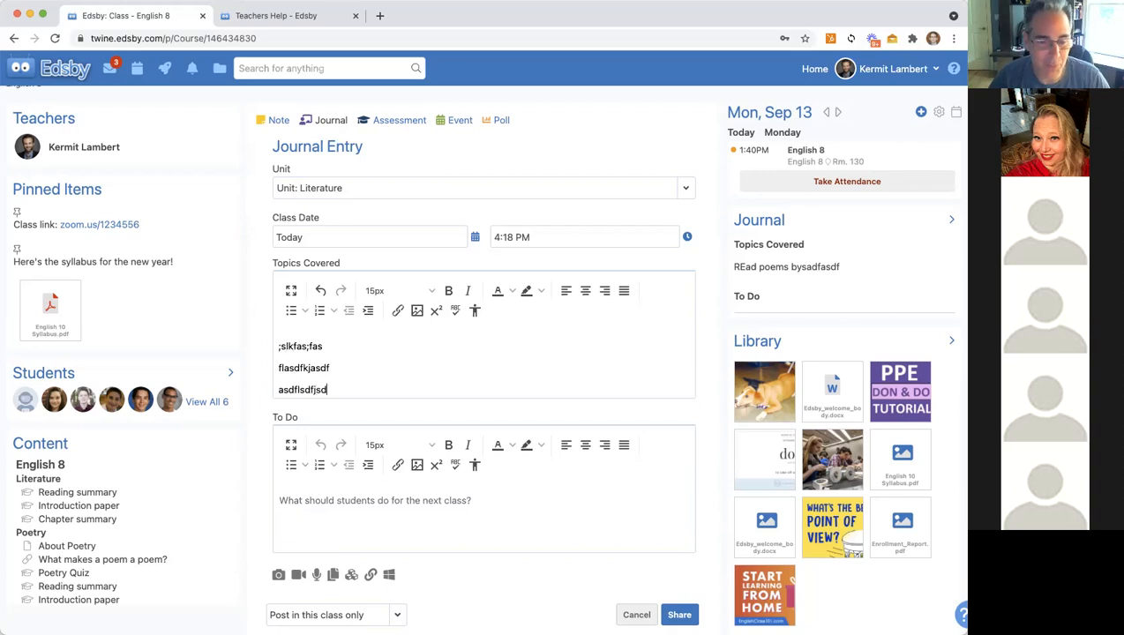
Step: Share the journal entry to the English 8 class, then go to the class planner
{"action": "left_click", "coordinate": [326, 508]}
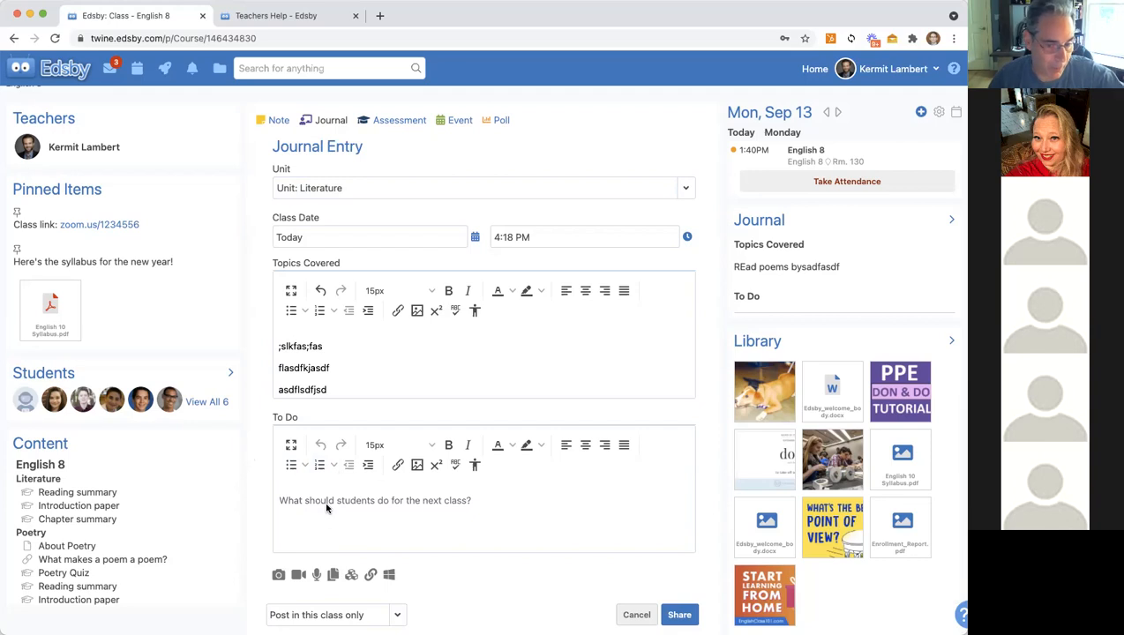
{"action": "scroll", "coordinate": [529, 546], "scroll_direction": "down", "scroll_amount": 3}
{"action": "left_click", "coordinate": [675, 511]}
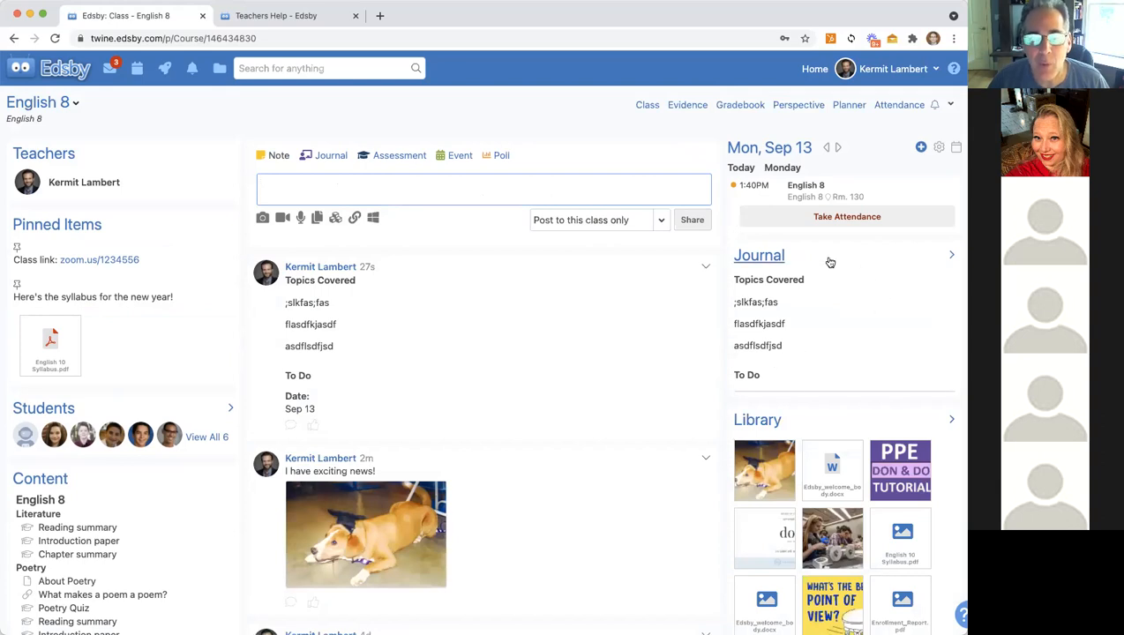
{"action": "left_click", "coordinate": [755, 258]}
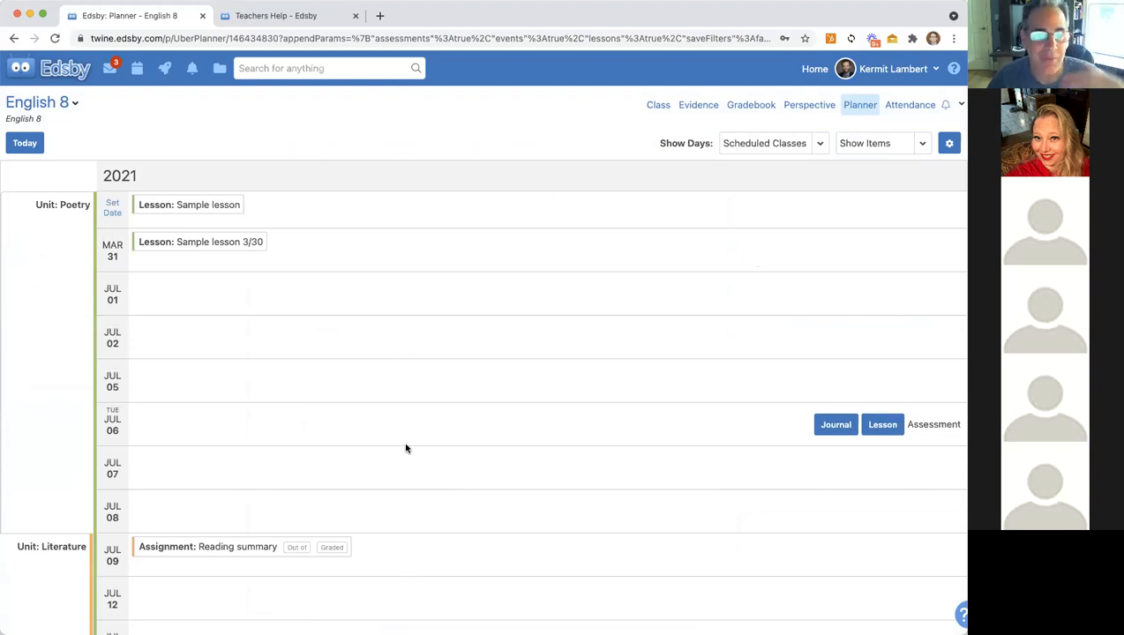
{"action": "left_click", "coordinate": [656, 105]}
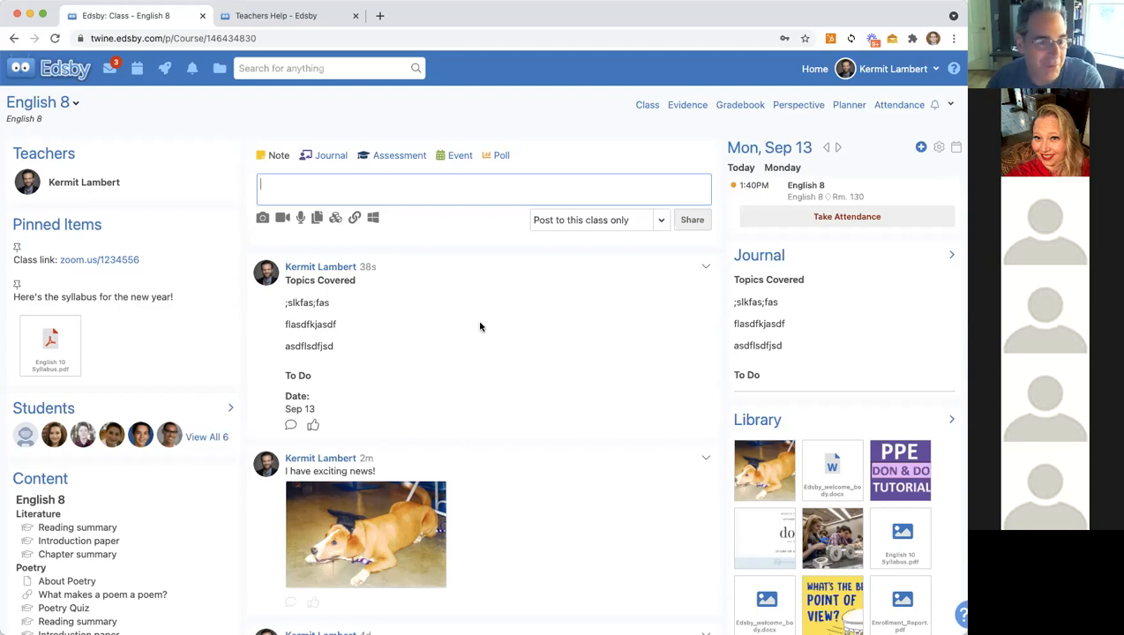
Step: Pin the 'I have exciting news!' dog photo post, then bring up the journal post's options menu
{"action": "scroll", "coordinate": [483, 340], "scroll_direction": "down", "scroll_amount": 5}
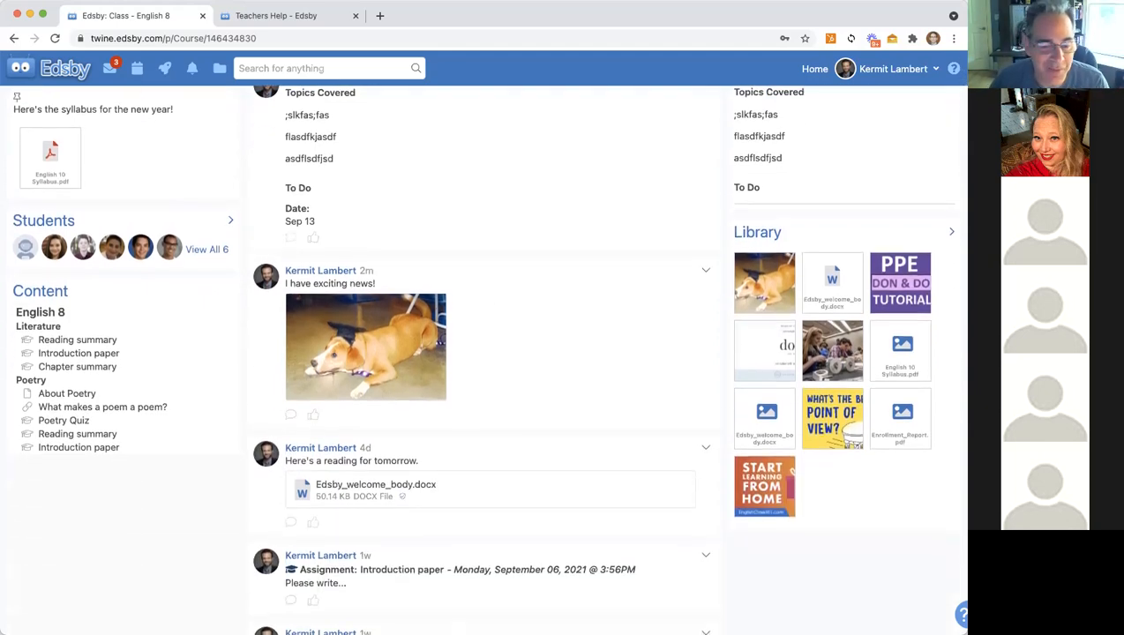
{"action": "left_click", "coordinate": [706, 270]}
{"action": "left_click", "coordinate": [627, 287]}
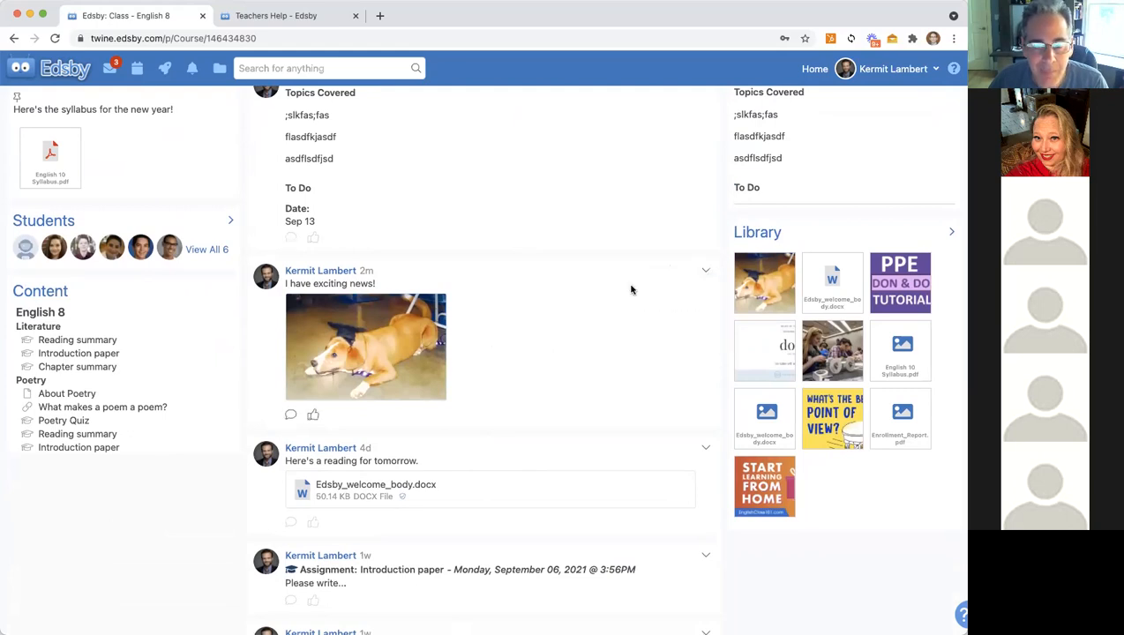
{"action": "scroll", "coordinate": [386, 369], "scroll_direction": "up", "scroll_amount": 4}
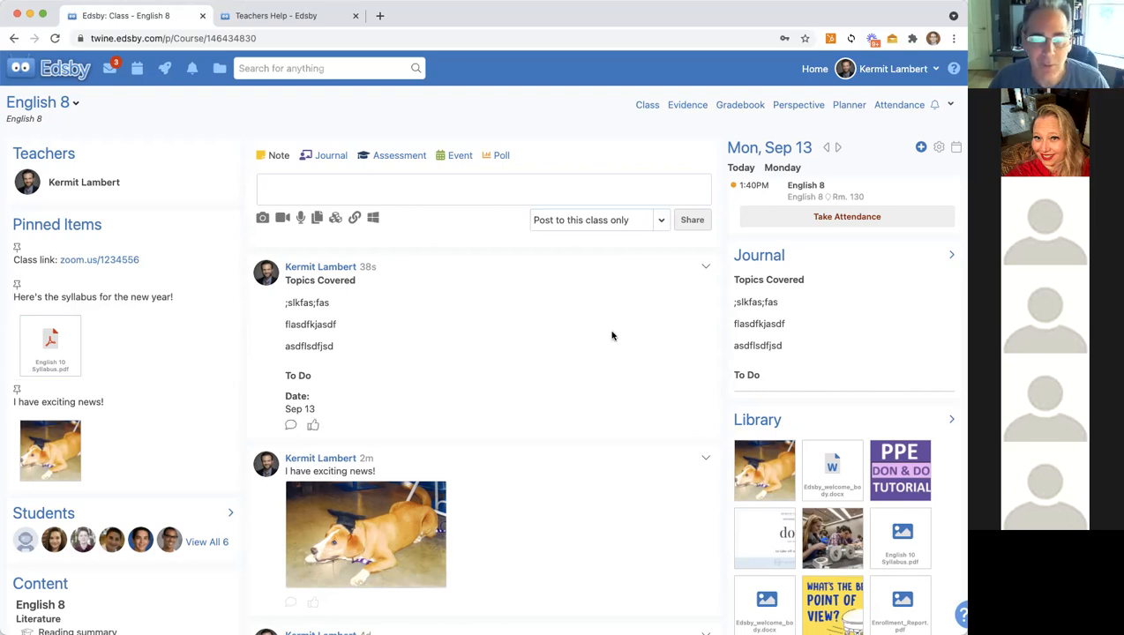
{"action": "left_click", "coordinate": [705, 267]}
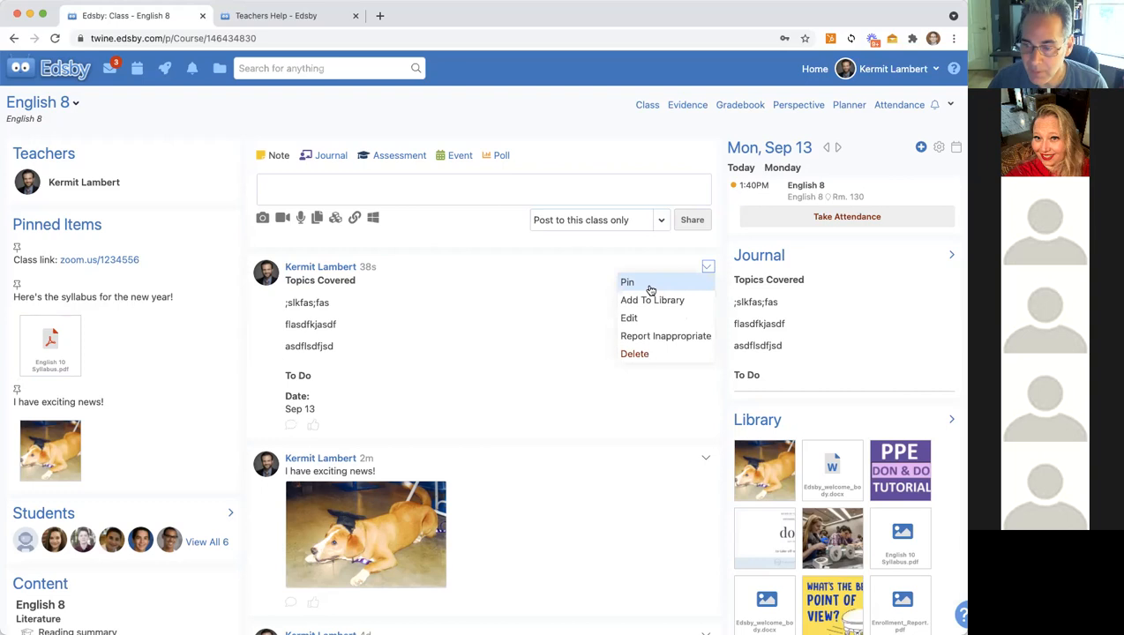
{"action": "left_click", "coordinate": [650, 290]}
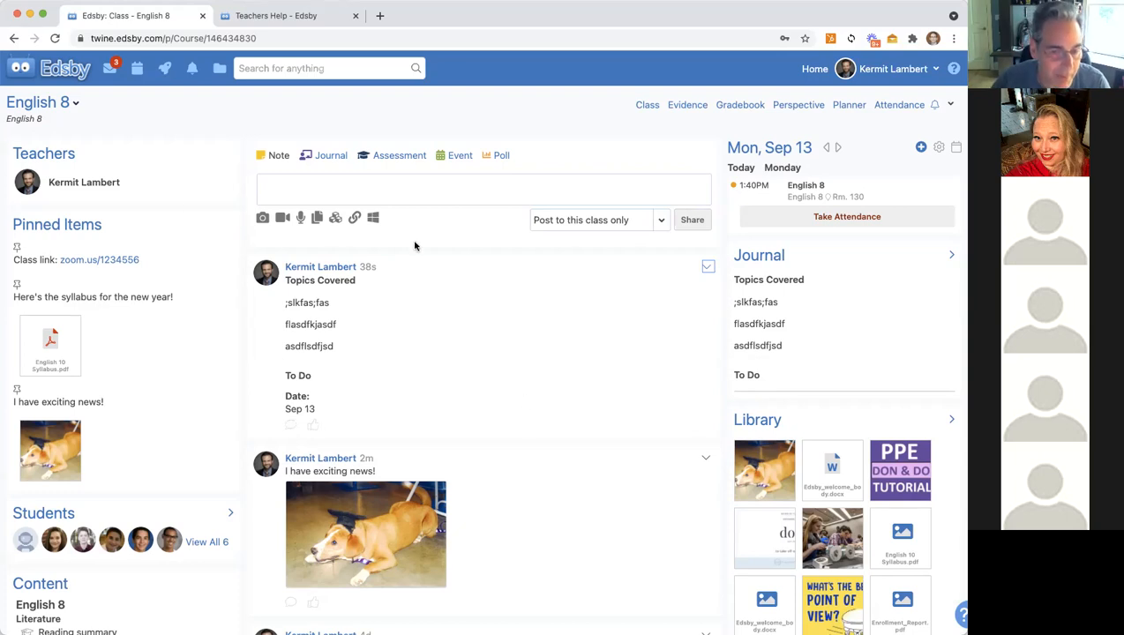
{"action": "scroll", "coordinate": [160, 394], "scroll_direction": "down", "scroll_amount": 1}
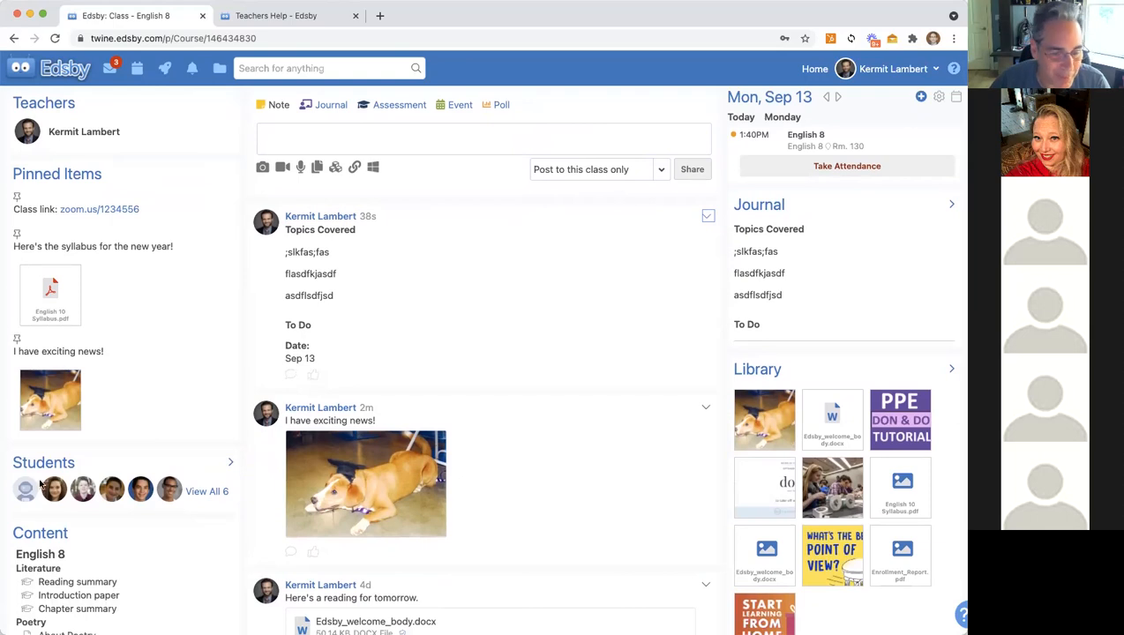
{"action": "left_click_drag", "start_coordinate": [241, 517], "coordinate": [142, 493]}
Step: View a student's profile, return via Home to the English 8 page, and show that student's profile card
{"action": "left_click", "coordinate": [142, 493]}
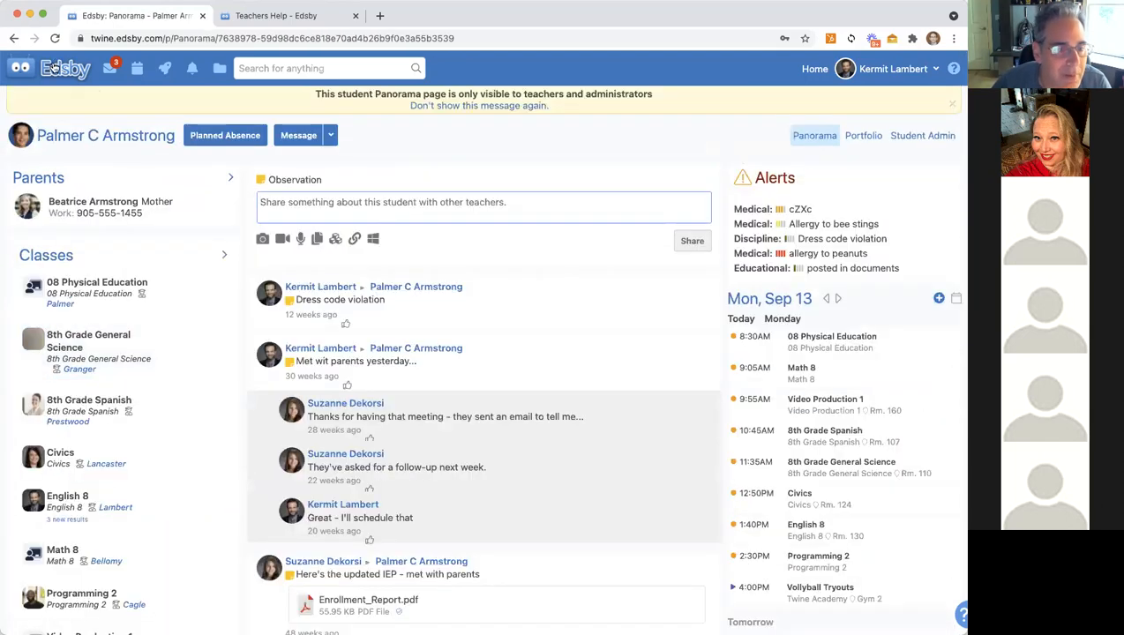
{"action": "left_click", "coordinate": [51, 71]}
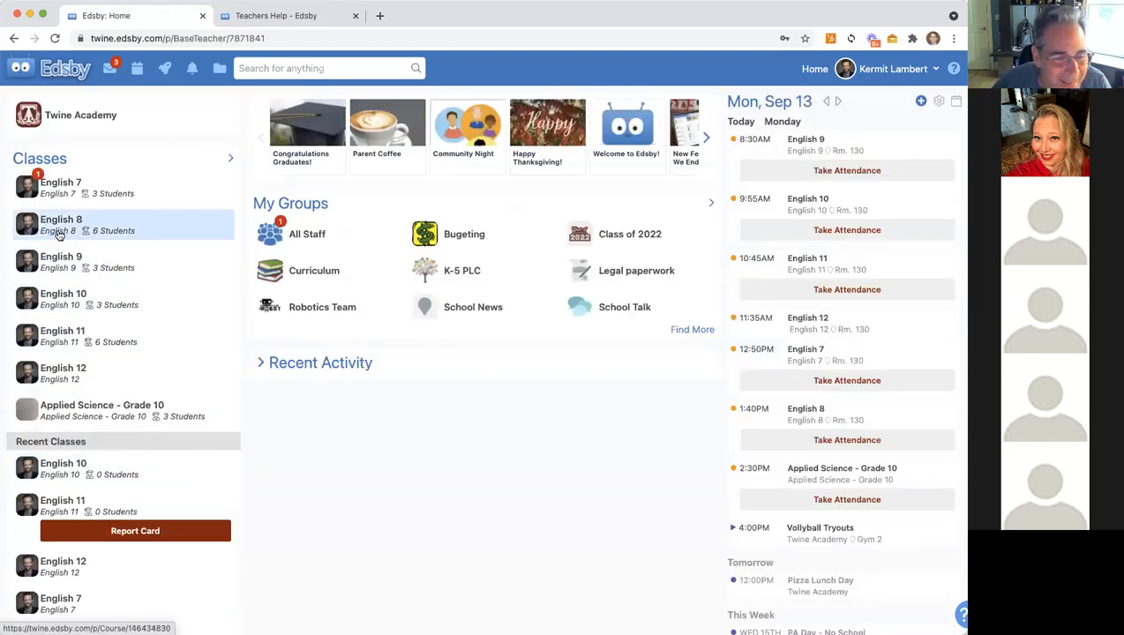
{"action": "left_click", "coordinate": [60, 231]}
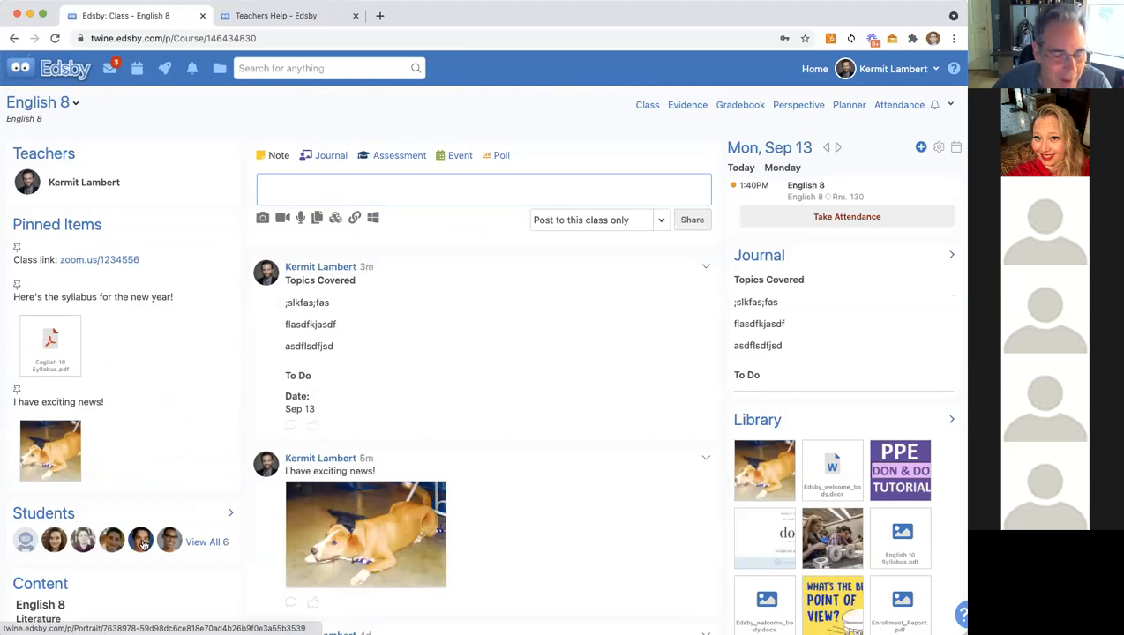
{"action": "mouse_move", "coordinate": [143, 544]}
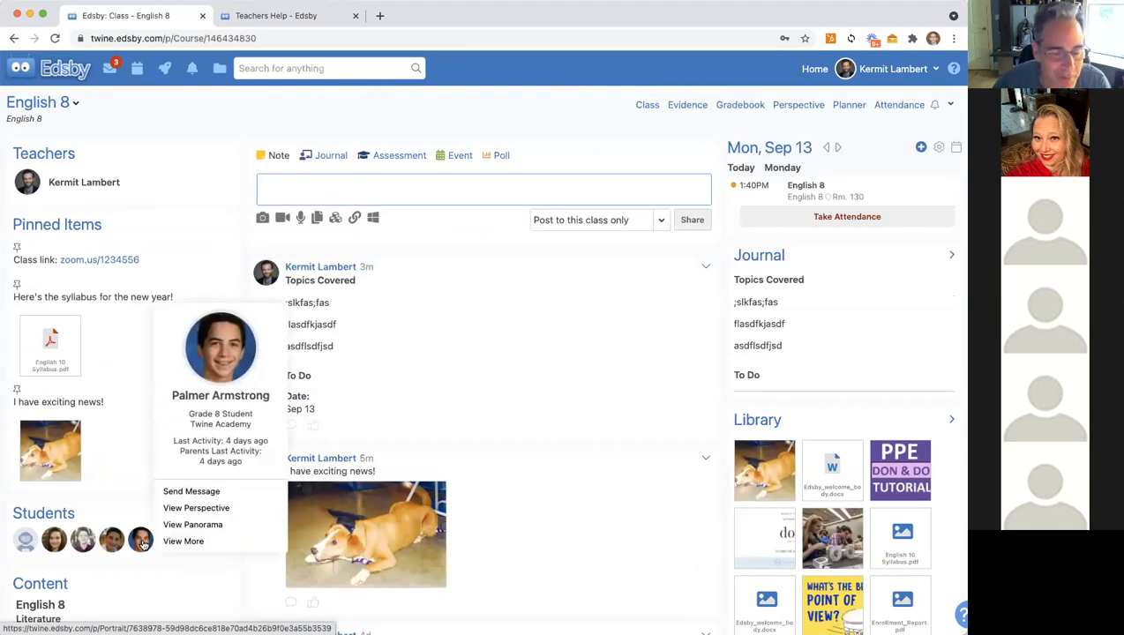
Step: Send the student and their parent a short two-line thank-you message addressed to both
{"action": "left_click", "coordinate": [202, 496]}
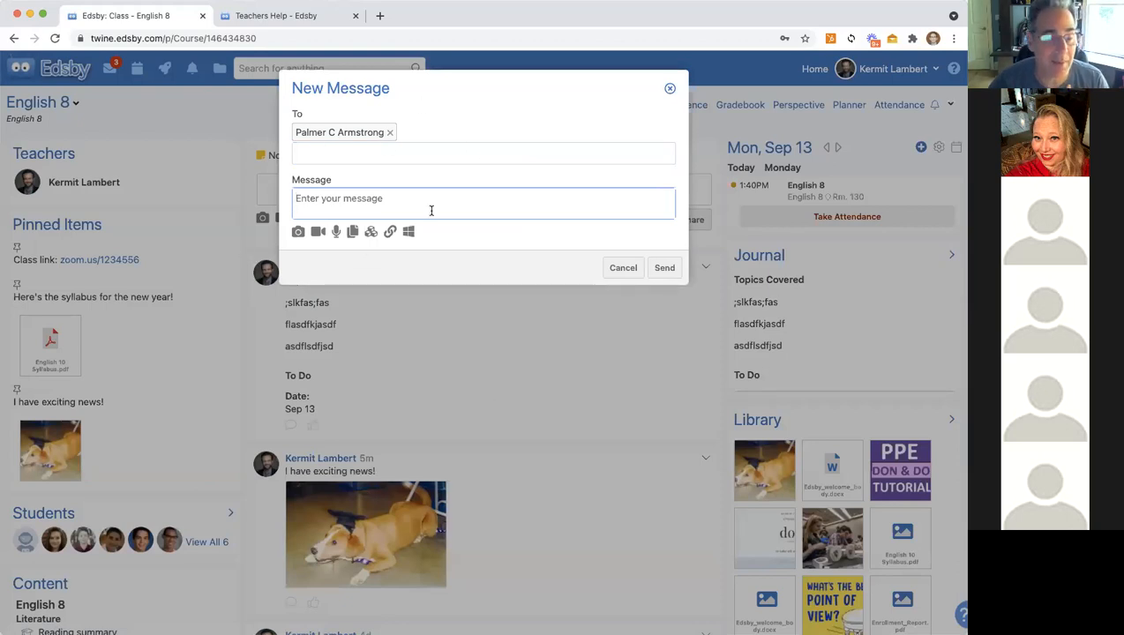
{"action": "left_click", "coordinate": [318, 154]}
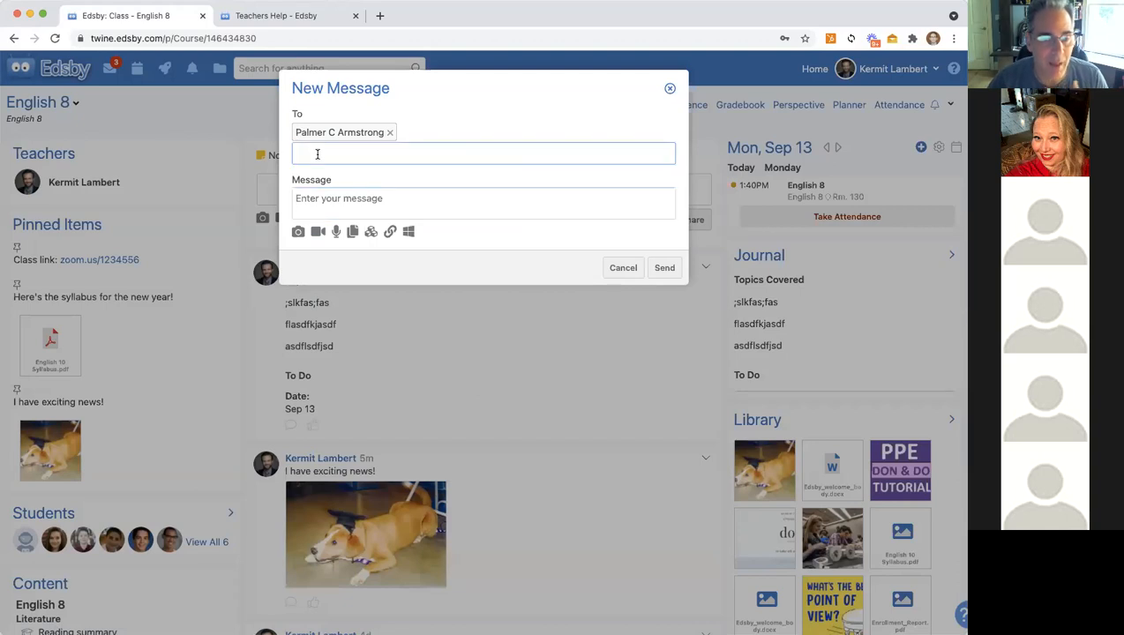
{"action": "type", "text": "arm"}
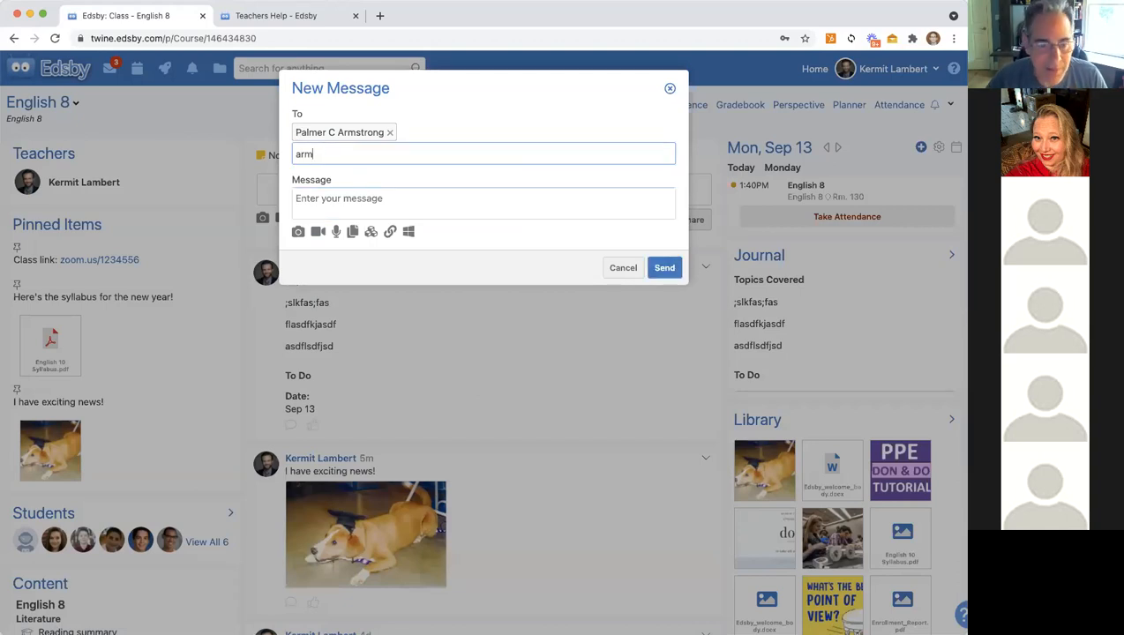
{"action": "left_click", "coordinate": [336, 185]}
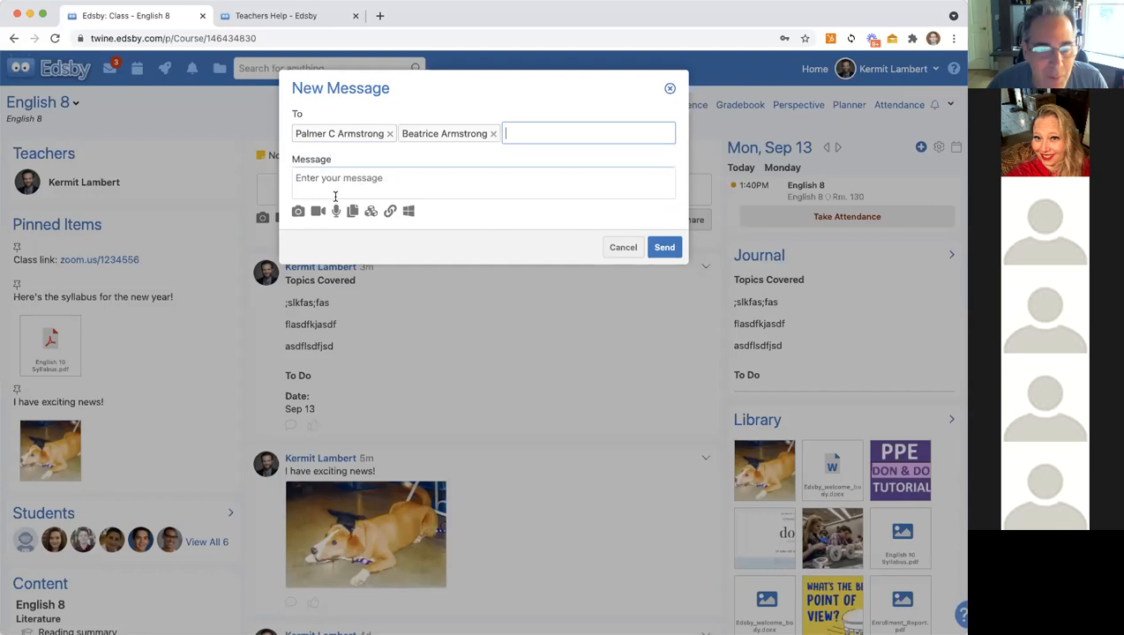
{"action": "left_click", "coordinate": [315, 179]}
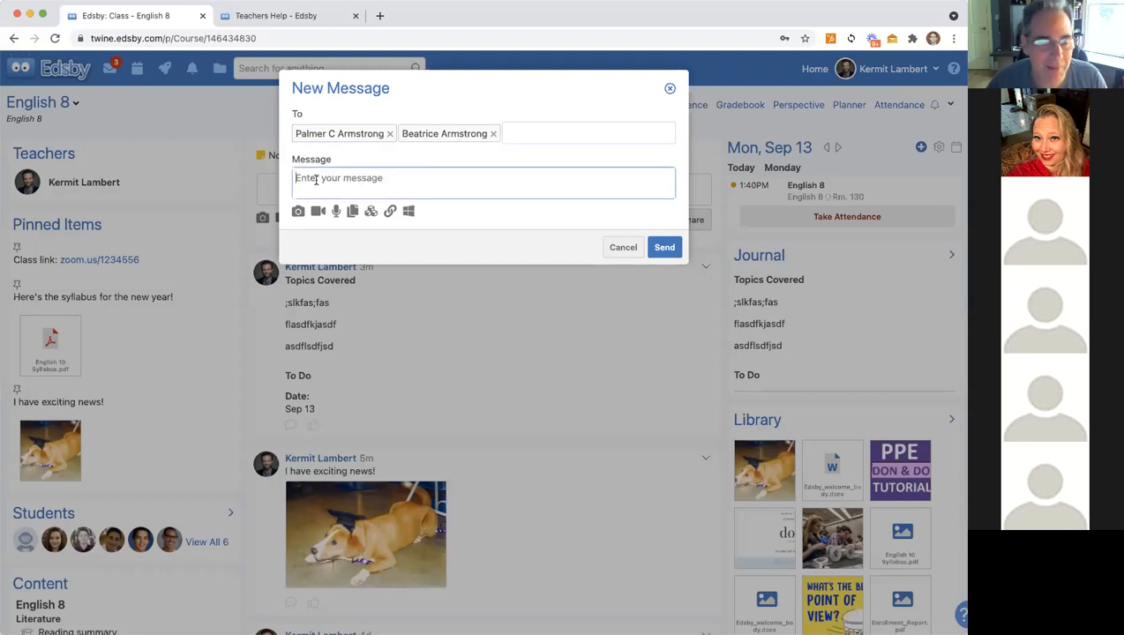
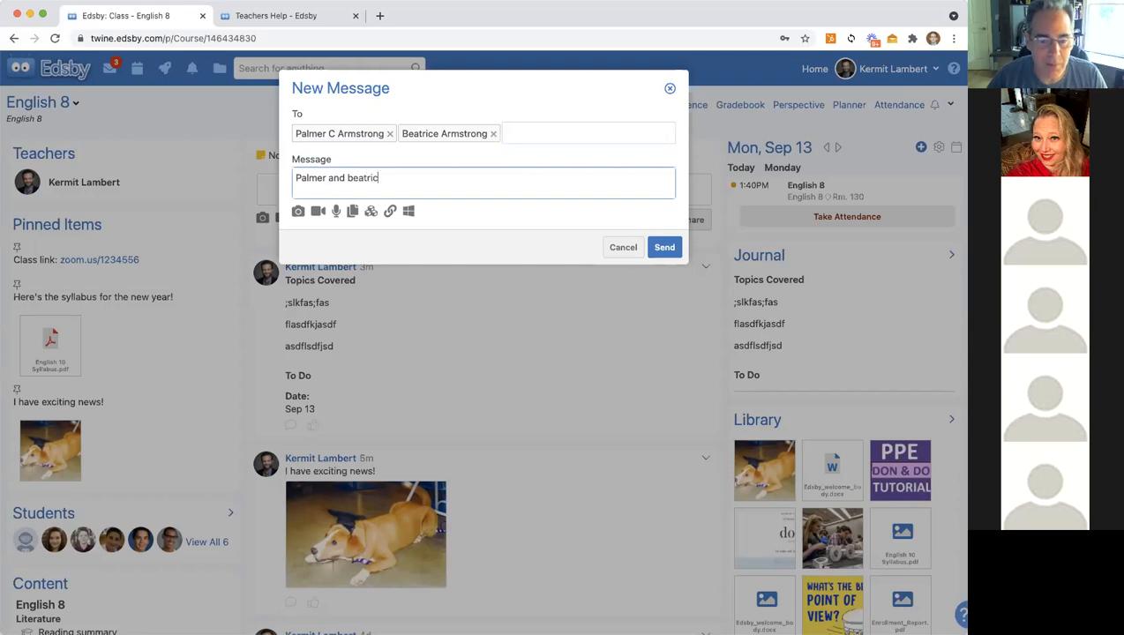
{"action": "key", "text": "Return"}
{"action": "key", "text": "Return"}
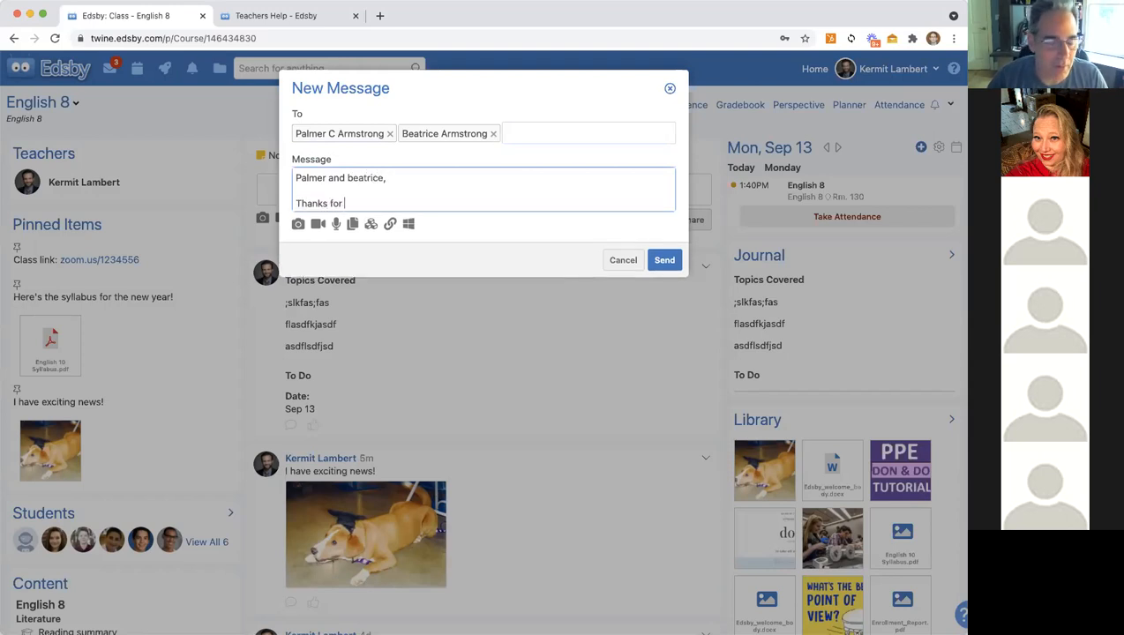
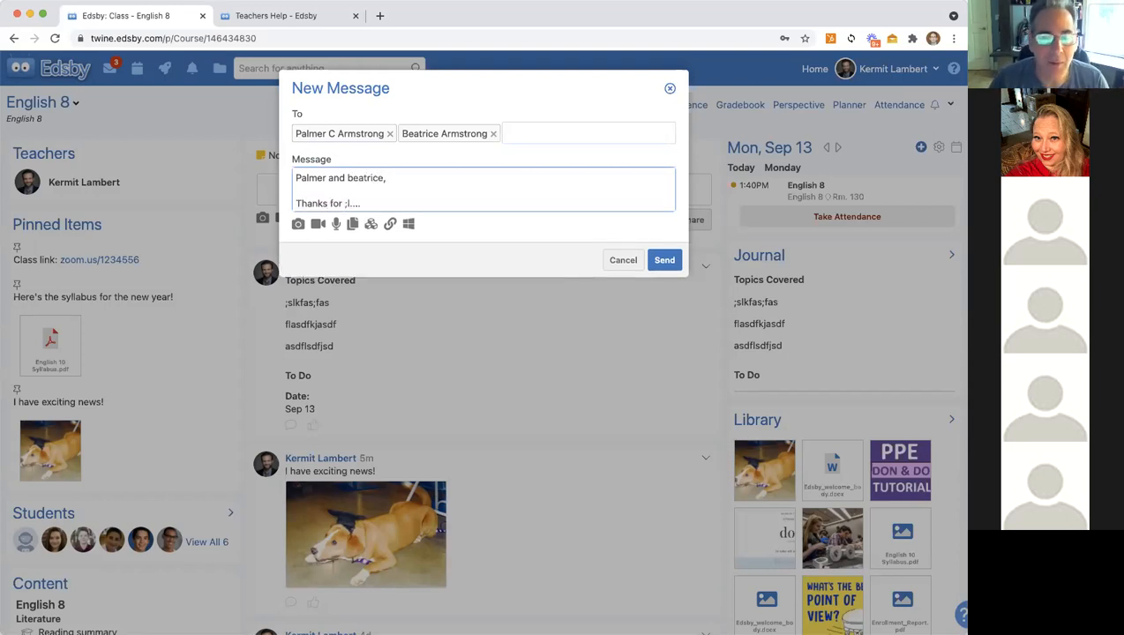
{"action": "left_click", "coordinate": [664, 261]}
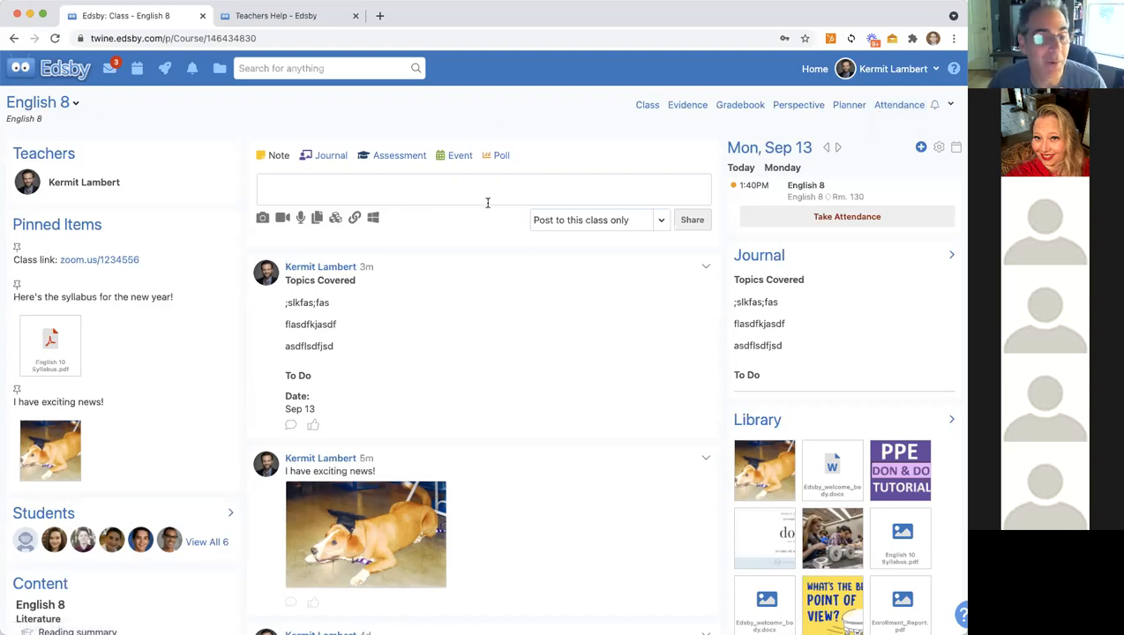
{"action": "left_click", "coordinate": [63, 70]}
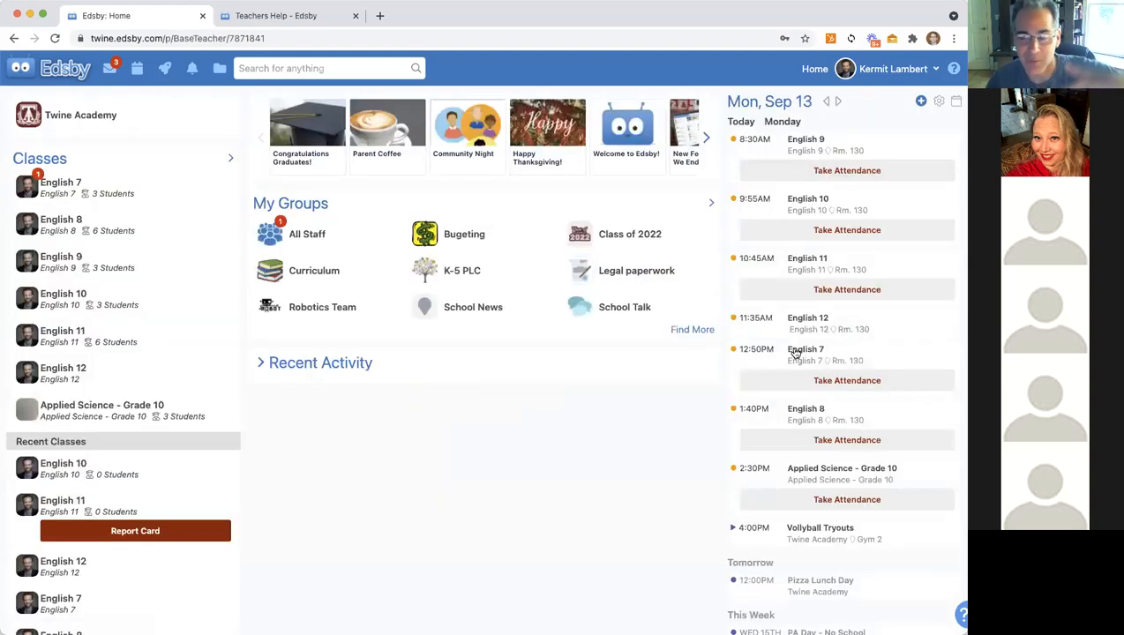
{"action": "left_click", "coordinate": [794, 353]}
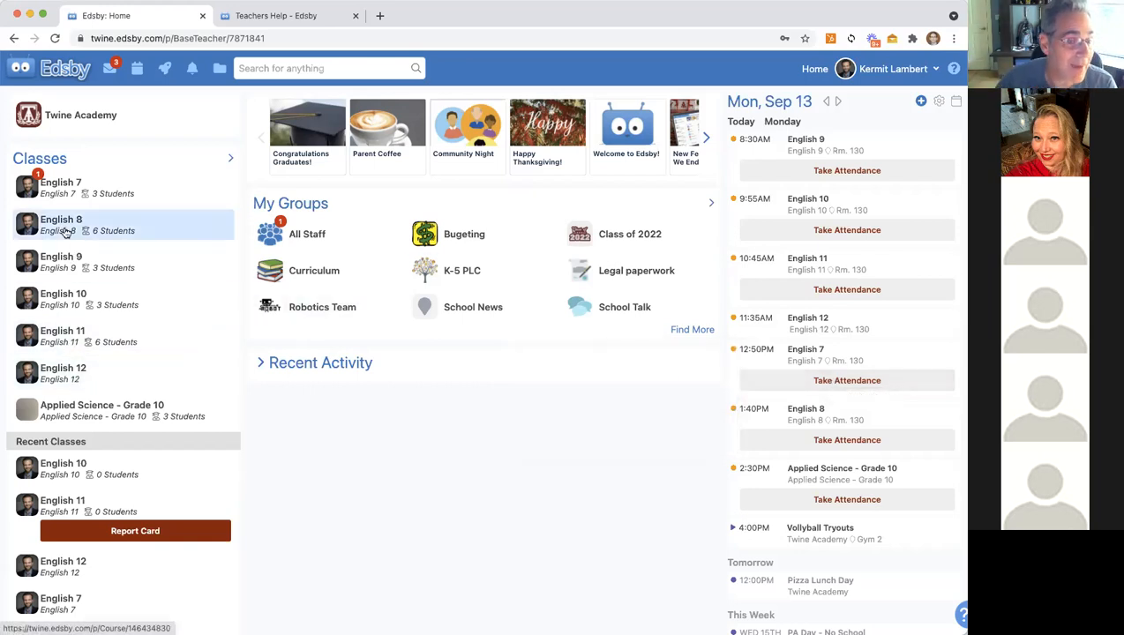
{"action": "left_click", "coordinate": [60, 223]}
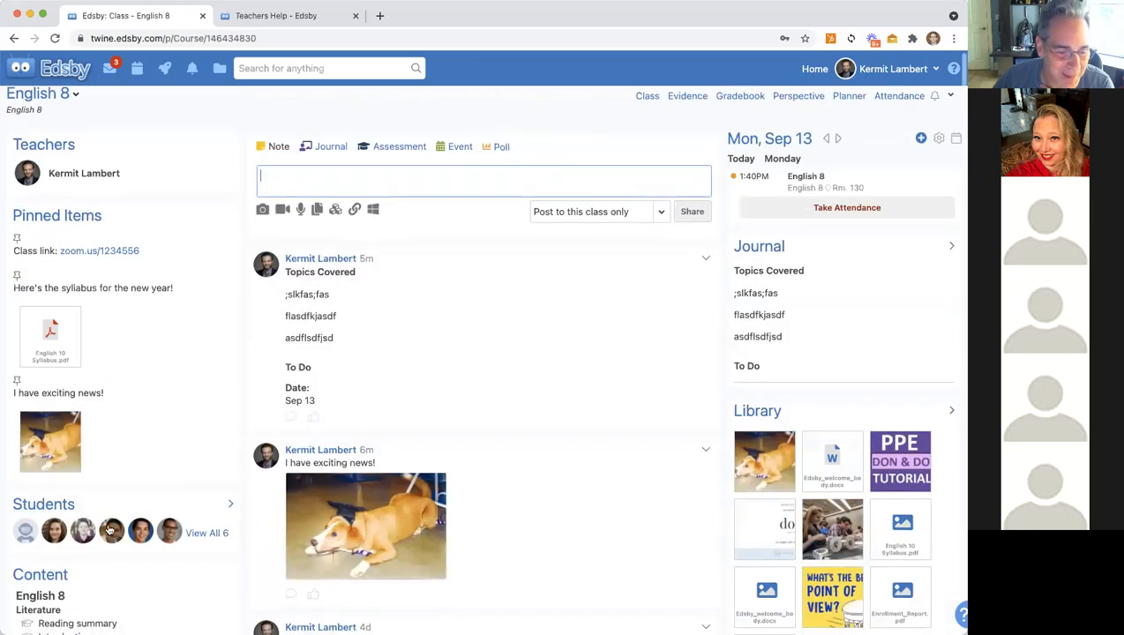
{"action": "mouse_move", "coordinate": [111, 530]}
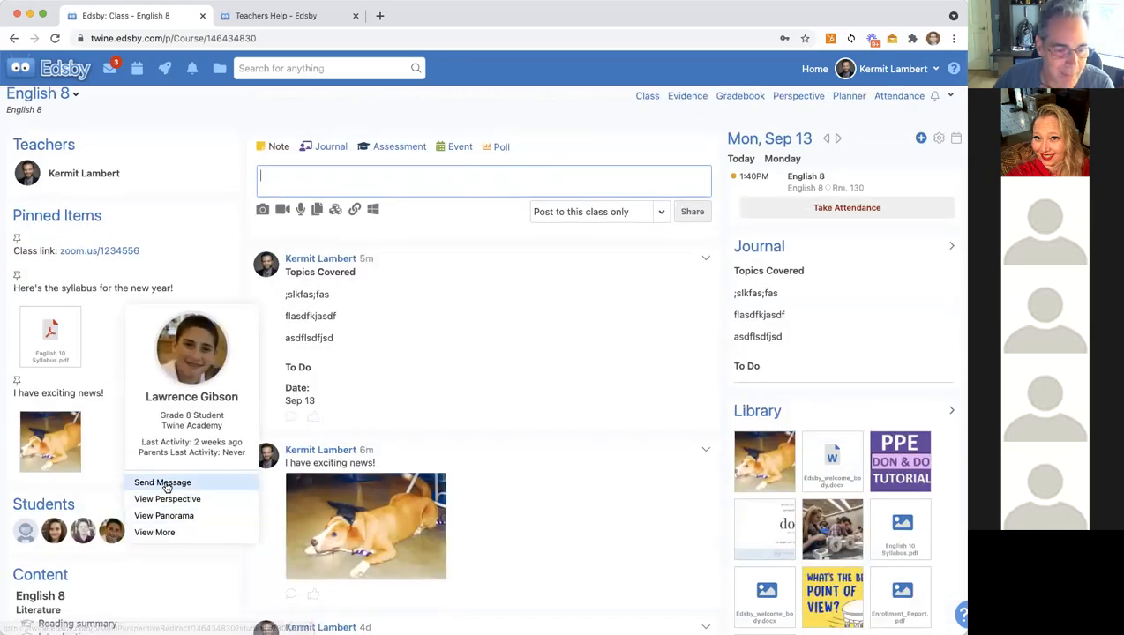
{"action": "left_click", "coordinate": [592, 514]}
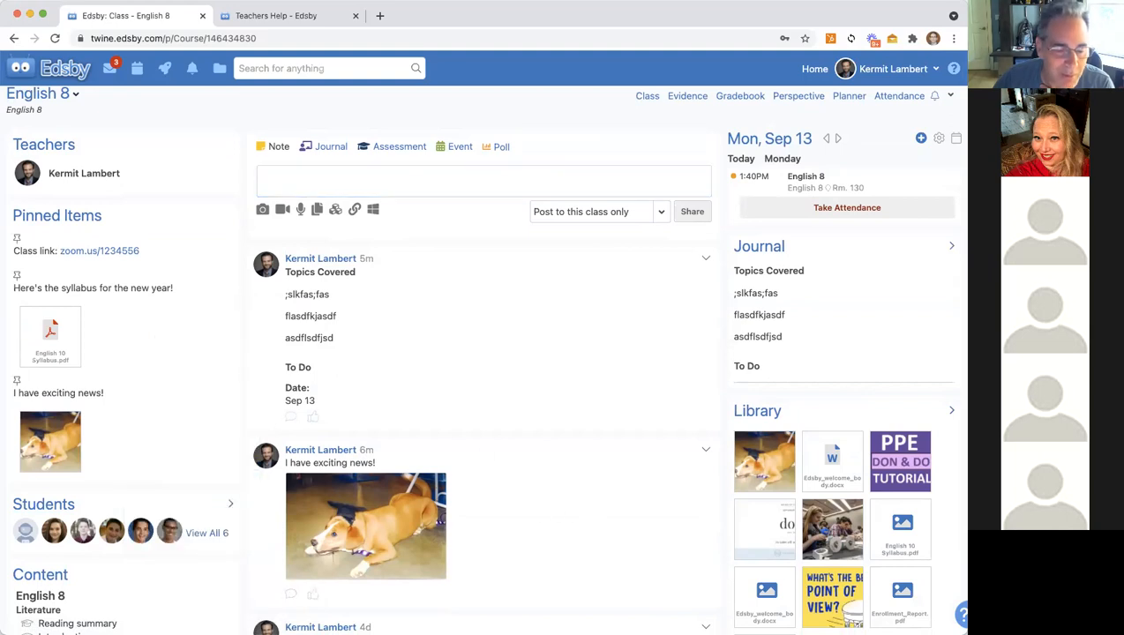
{"action": "left_click", "coordinate": [140, 538]}
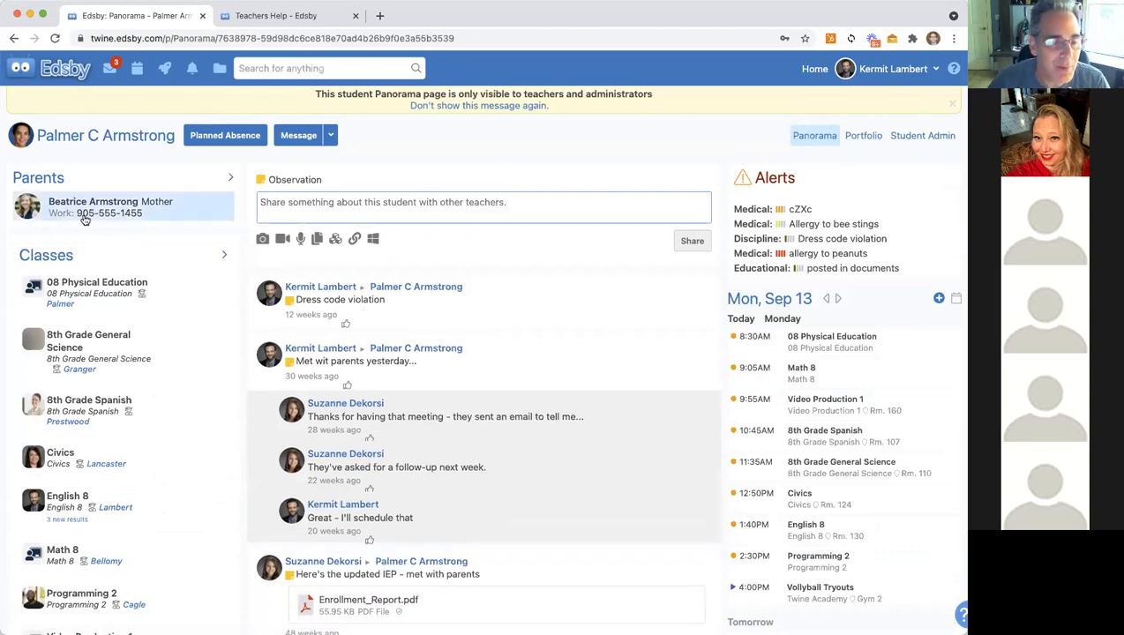
{"action": "mouse_move", "coordinate": [97, 207]}
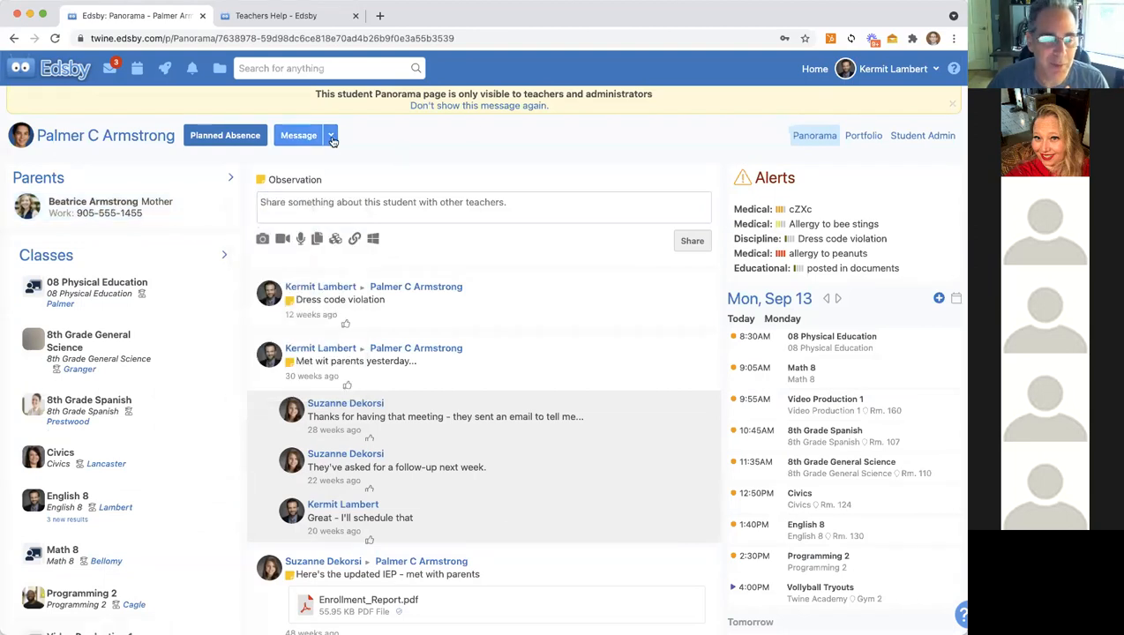
{"action": "left_click", "coordinate": [305, 135]}
{"action": "left_click", "coordinate": [295, 176]}
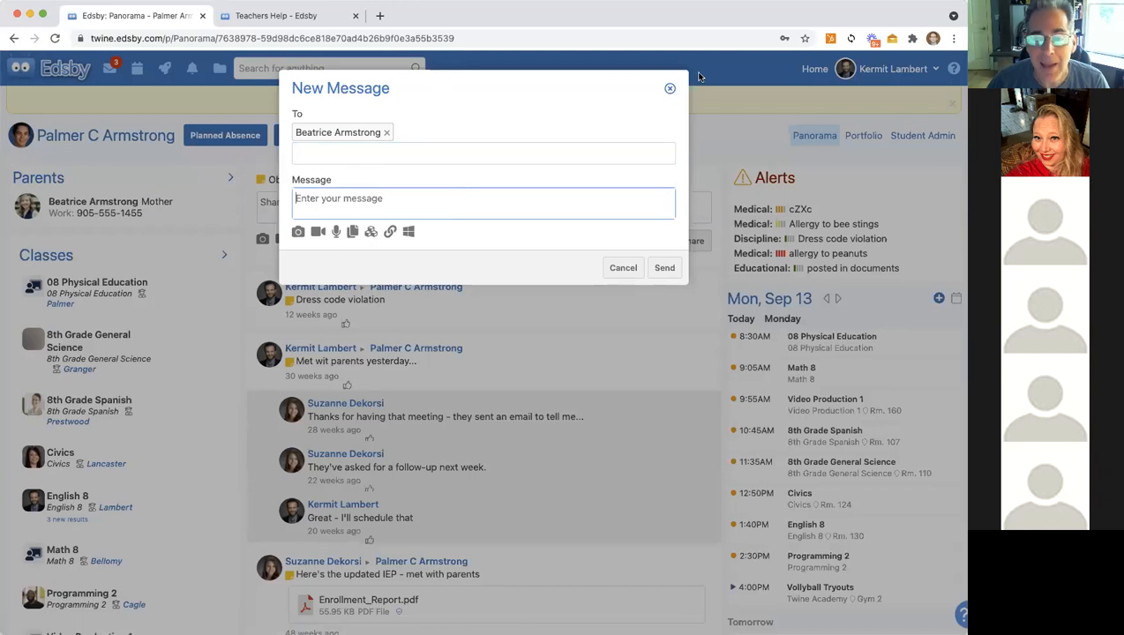
{"action": "left_click", "coordinate": [669, 88]}
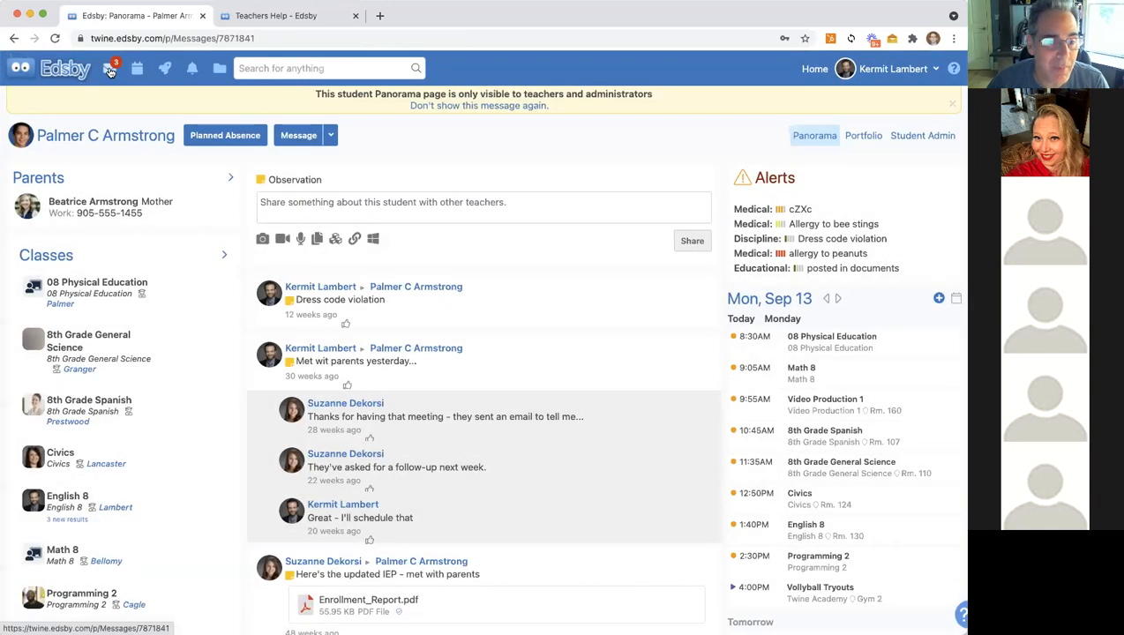
Step: Draft a test message to a parent from Messages, then abandon it unsent and return Home
{"action": "left_click", "coordinate": [108, 69]}
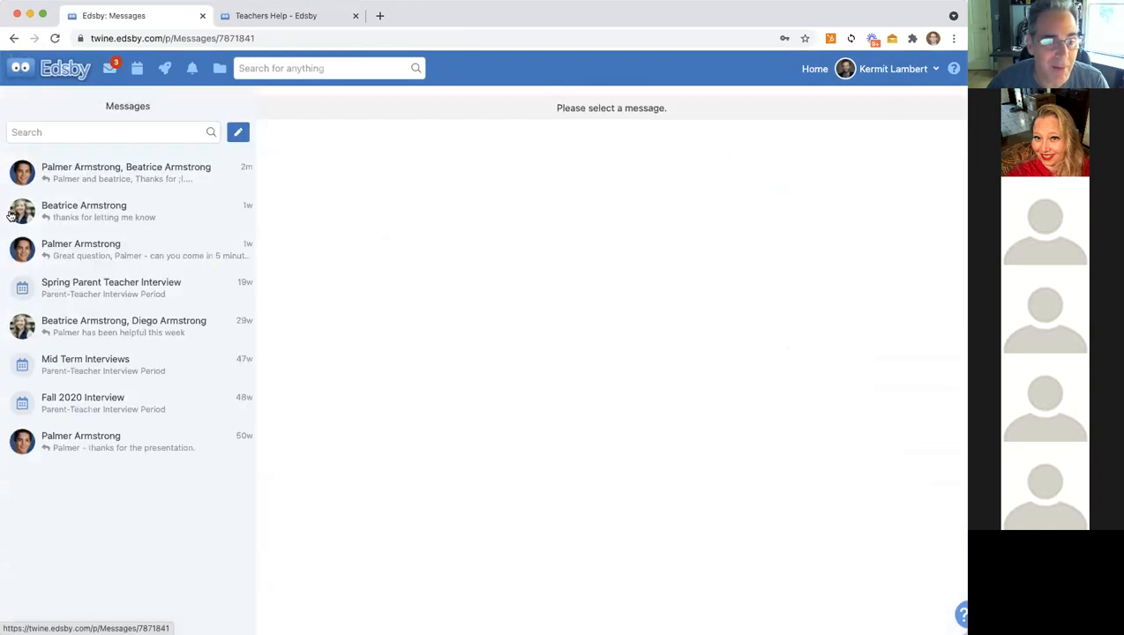
{"action": "left_click", "coordinate": [238, 133]}
{"action": "left_click", "coordinate": [302, 106]}
{"action": "type", "text": "beat"}
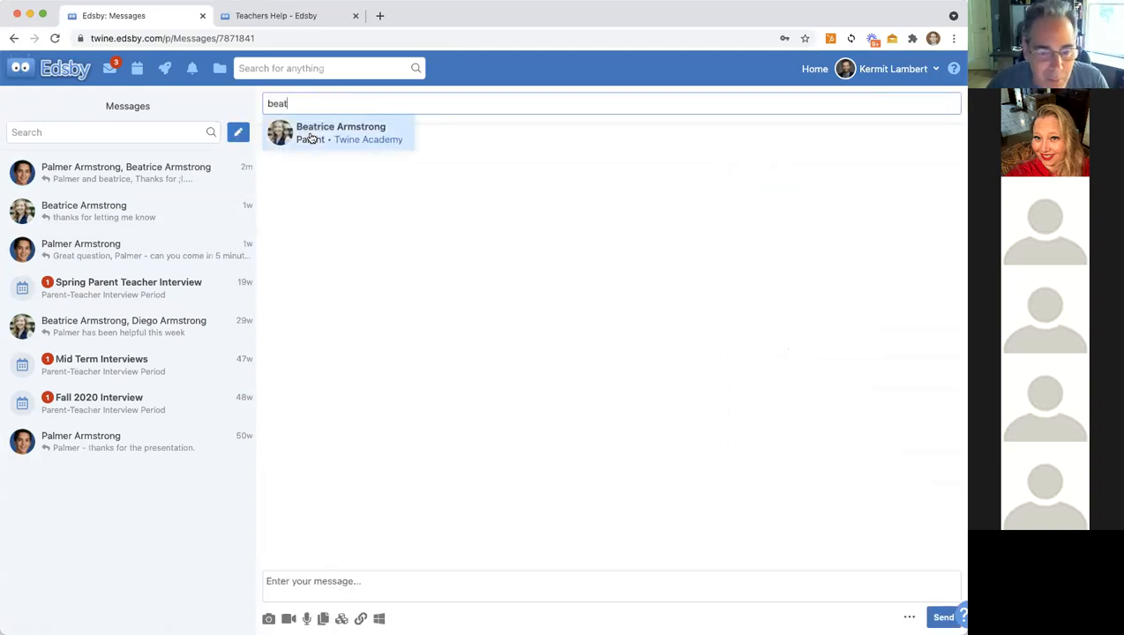
{"action": "left_click", "coordinate": [311, 138]}
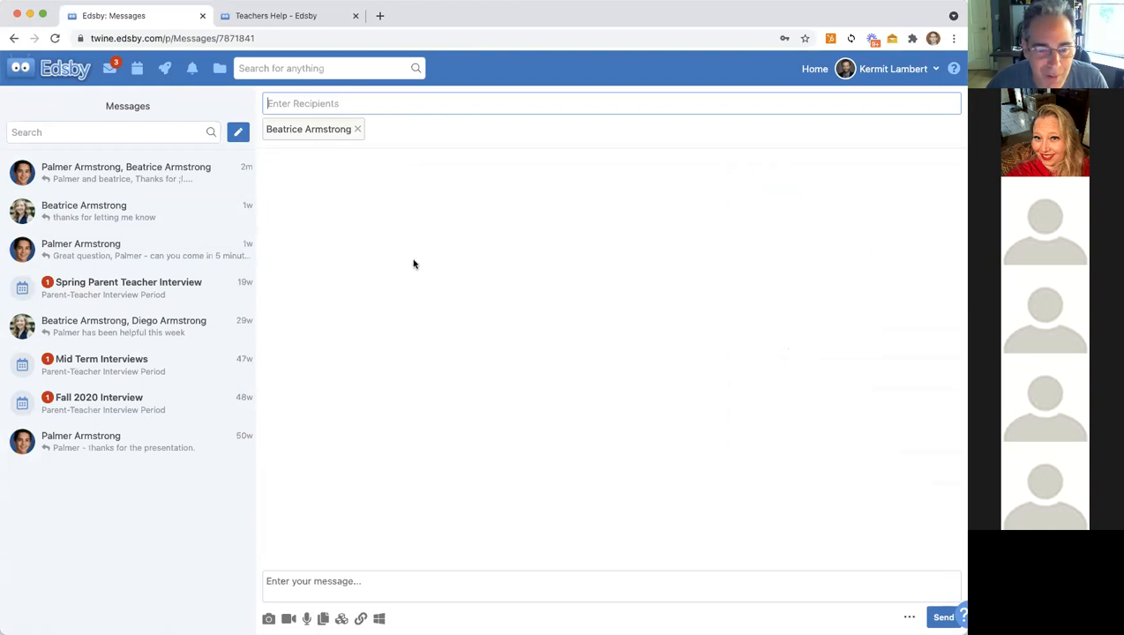
{"action": "left_click", "coordinate": [319, 582]}
{"action": "type", "text": "asdfkhsaldfkjhds"}
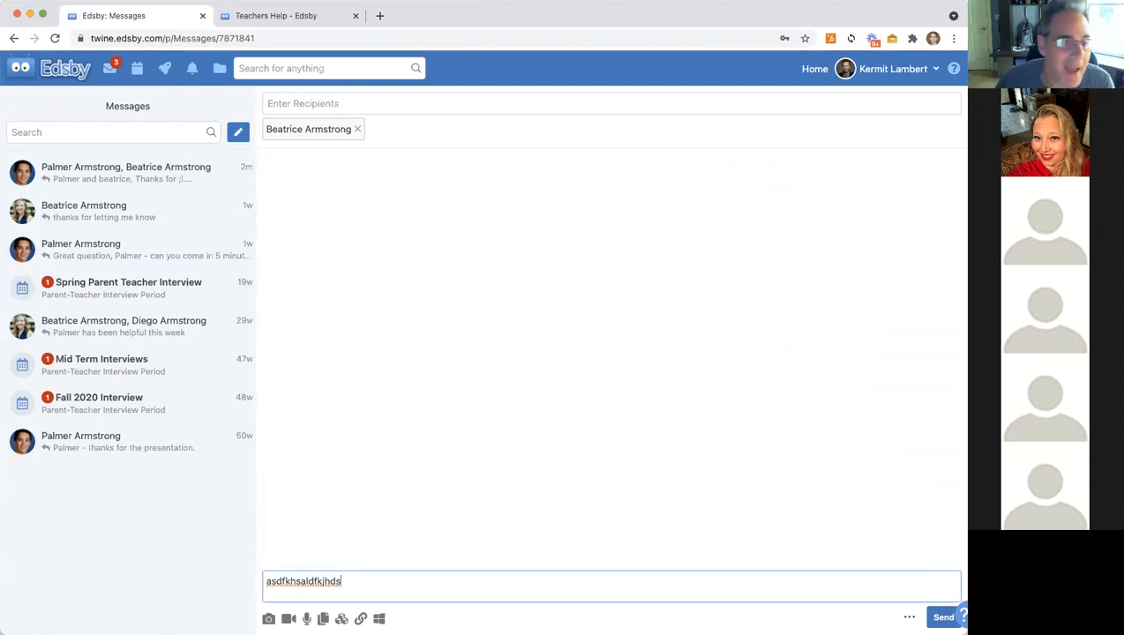
{"action": "left_click", "coordinate": [48, 70]}
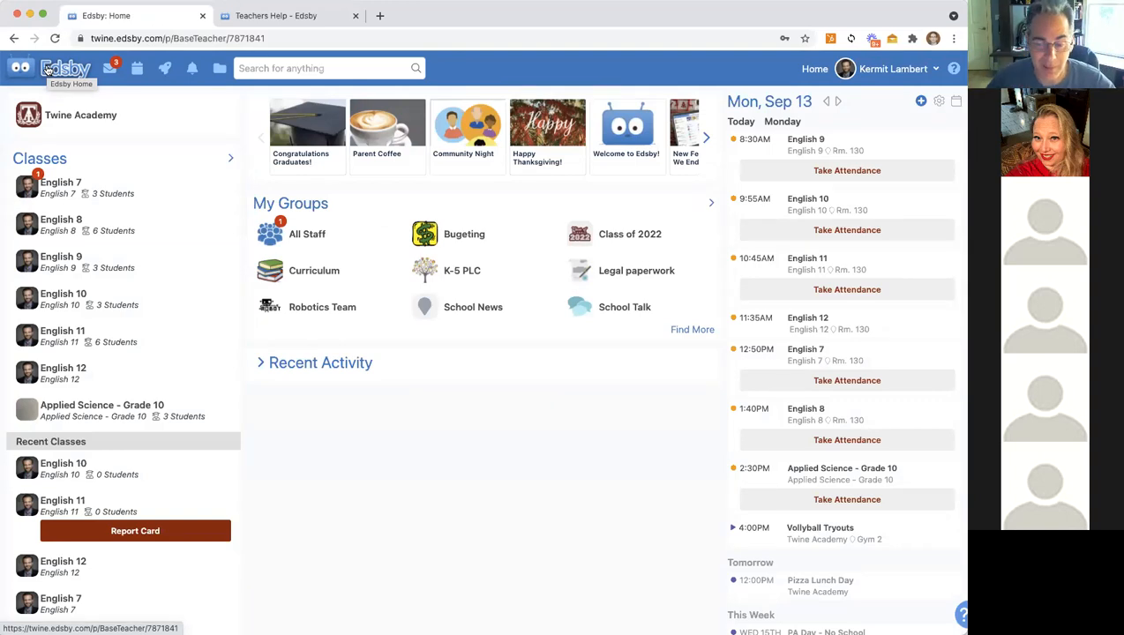
Step: Open the My Parents list, try and cancel Message Parents, and filter the list to English 10
{"action": "scroll", "coordinate": [848, 378], "scroll_direction": "down", "scroll_amount": 5}
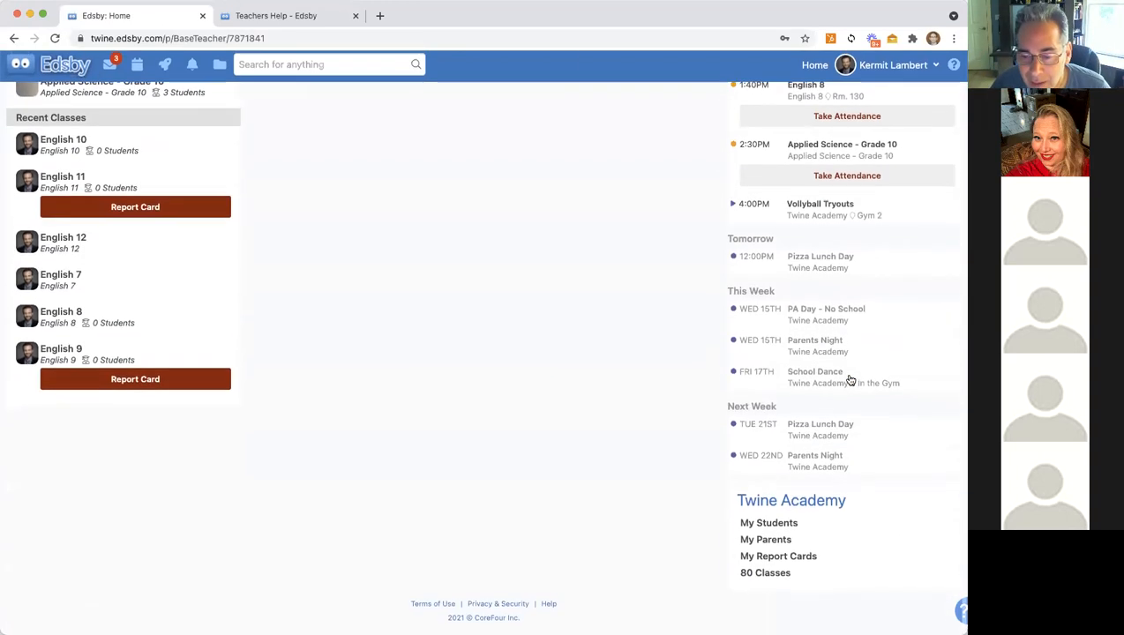
{"action": "left_click", "coordinate": [847, 377]}
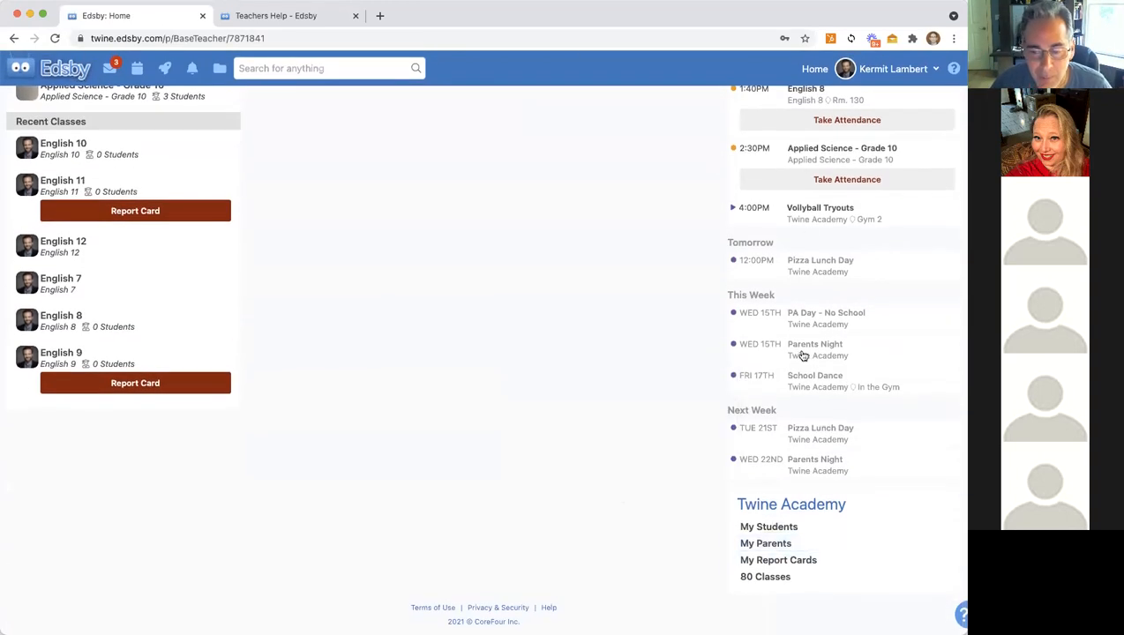
{"action": "left_click", "coordinate": [775, 547]}
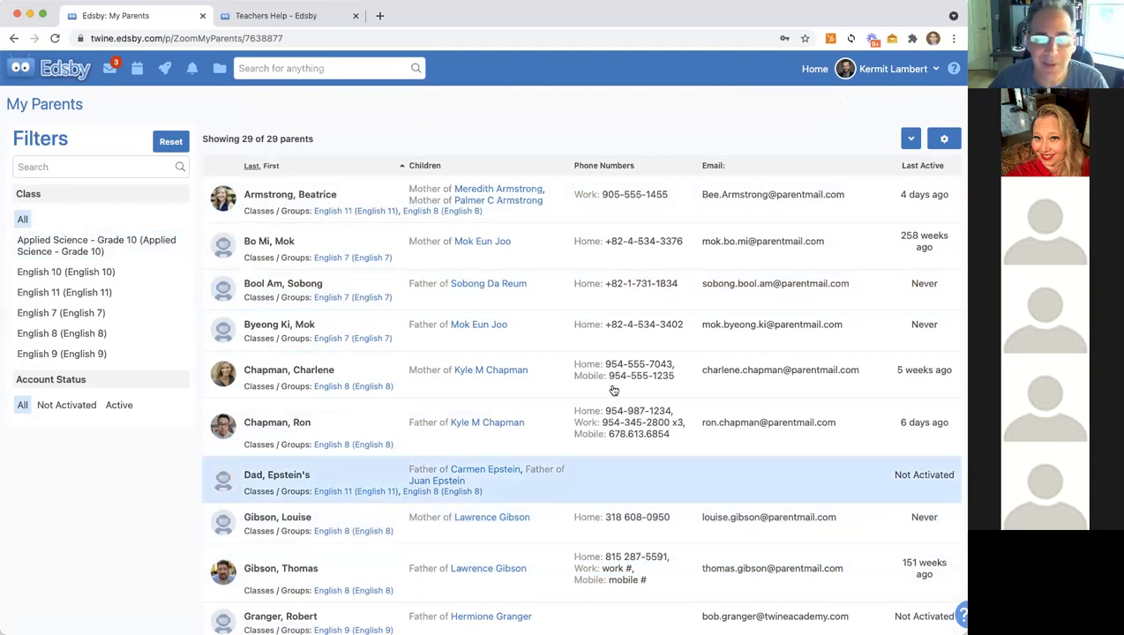
{"action": "left_click", "coordinate": [905, 147]}
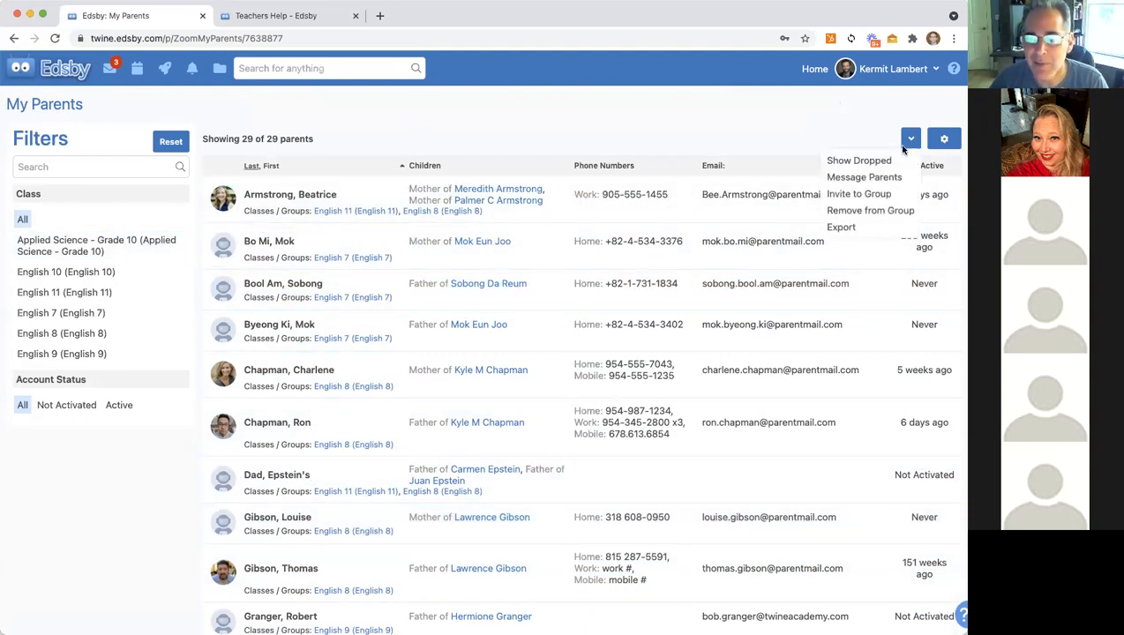
{"action": "left_click", "coordinate": [863, 177]}
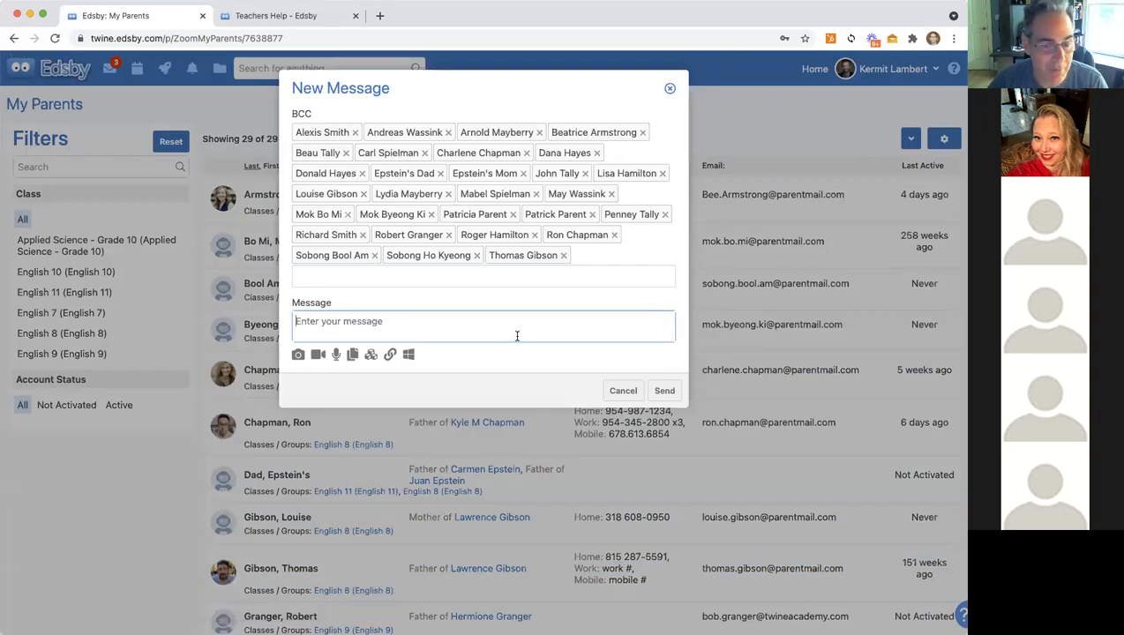
{"action": "left_click", "coordinate": [623, 390]}
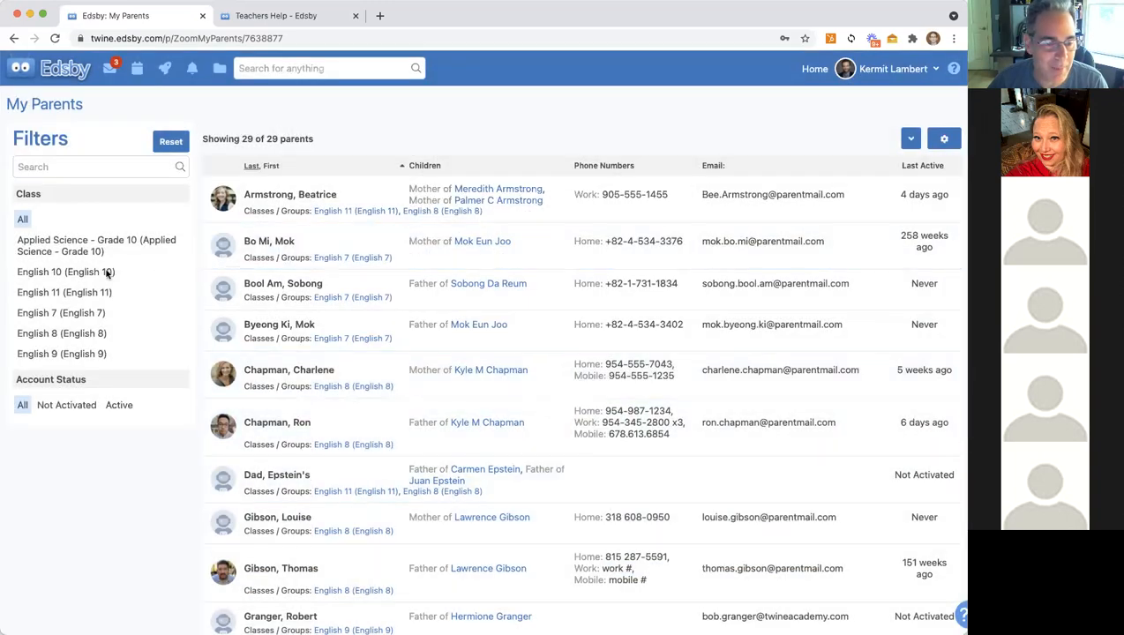
{"action": "left_click", "coordinate": [107, 272]}
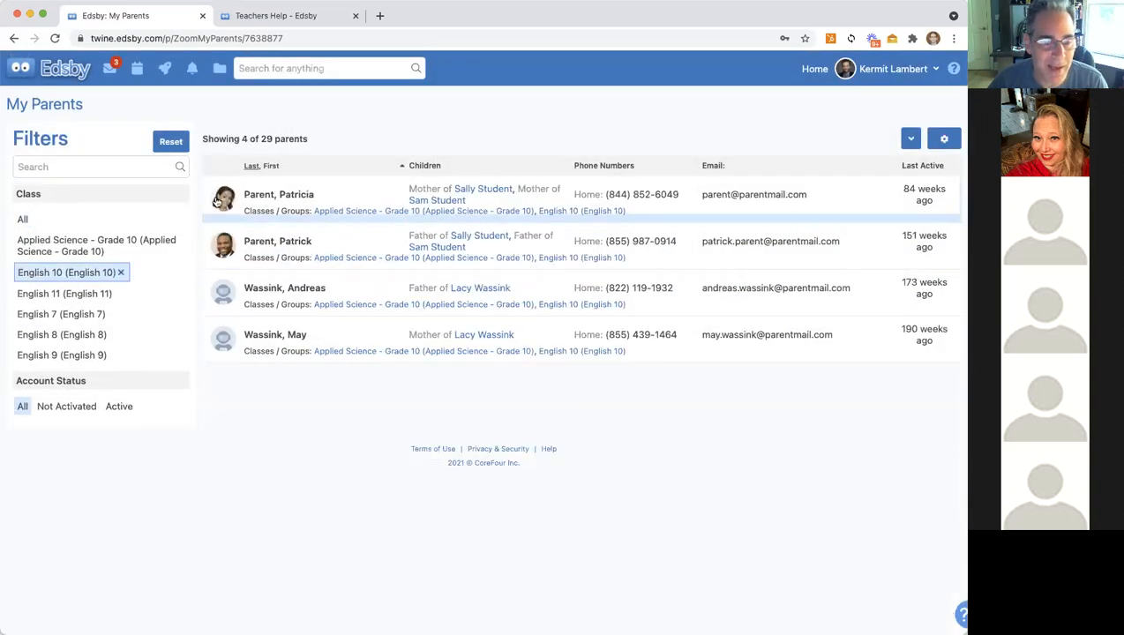
Step: Start a Message Parents draft for the English 10 parents, close it unsent, and return Home
{"action": "left_click", "coordinate": [908, 141]}
{"action": "left_click", "coordinate": [861, 177]}
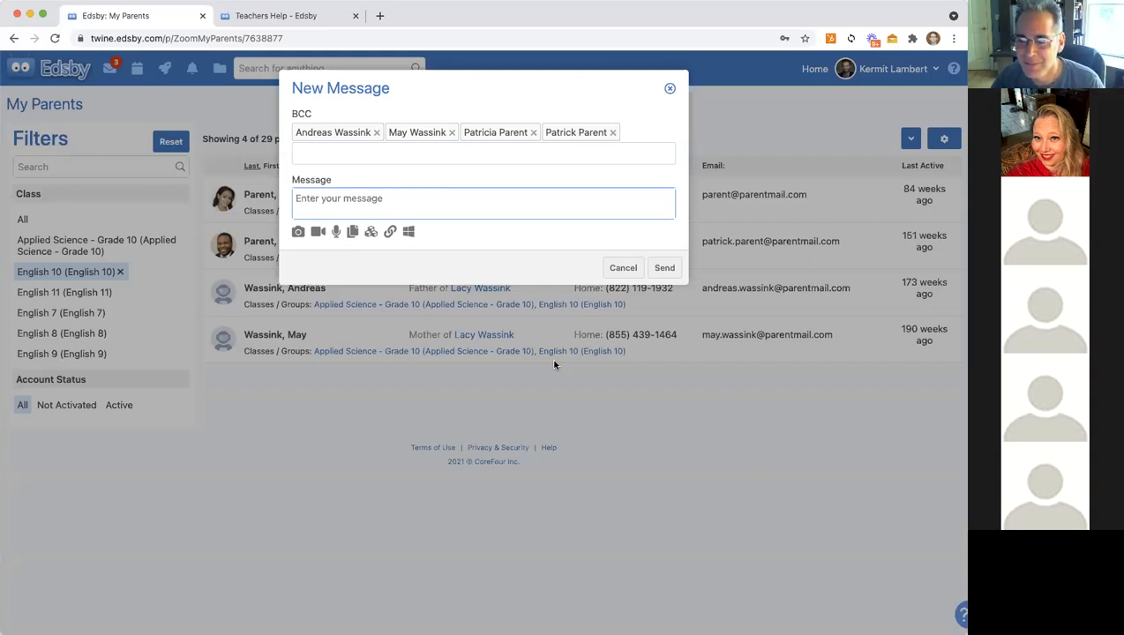
{"action": "left_click", "coordinate": [669, 89]}
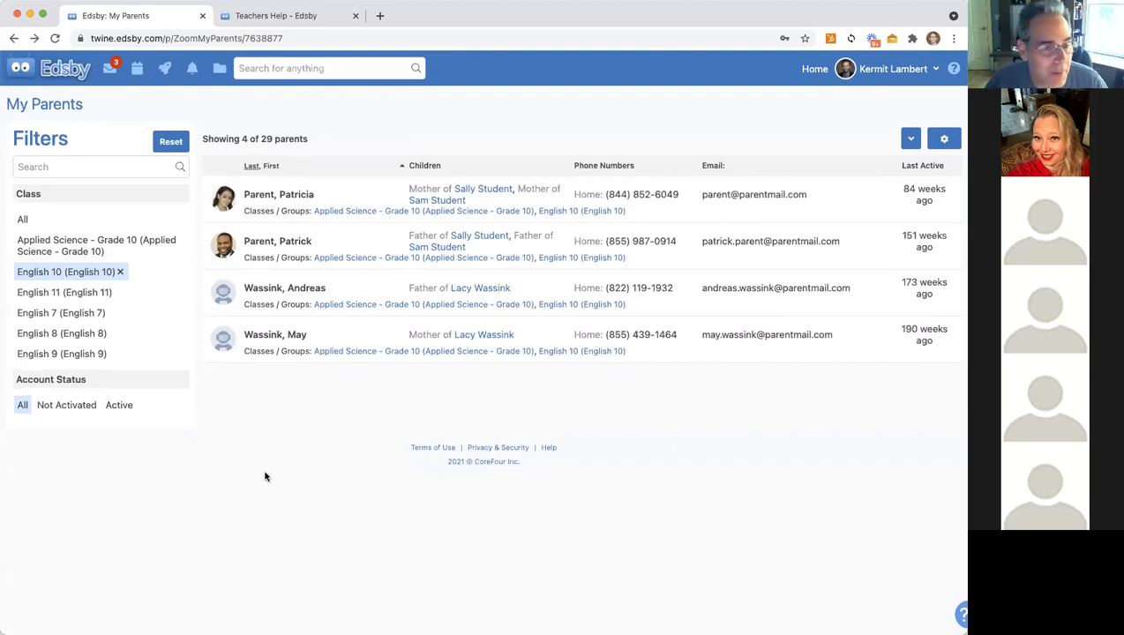
{"action": "left_click", "coordinate": [57, 72]}
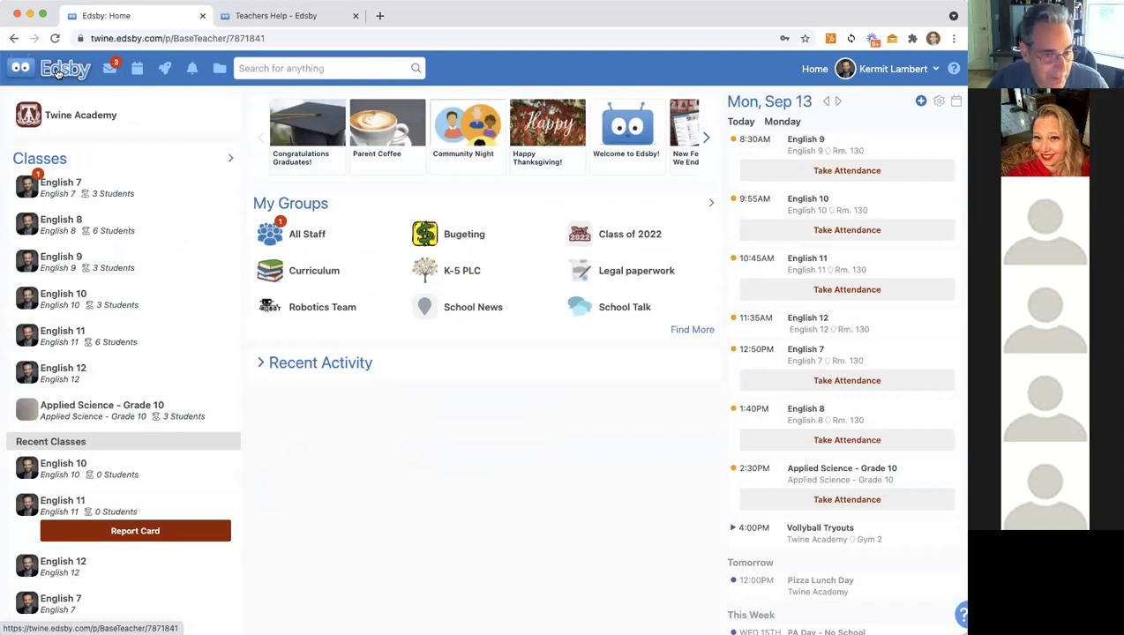
Step: Start a new assessment in English 8, reloading the page once to get the form back
{"action": "left_click", "coordinate": [57, 222]}
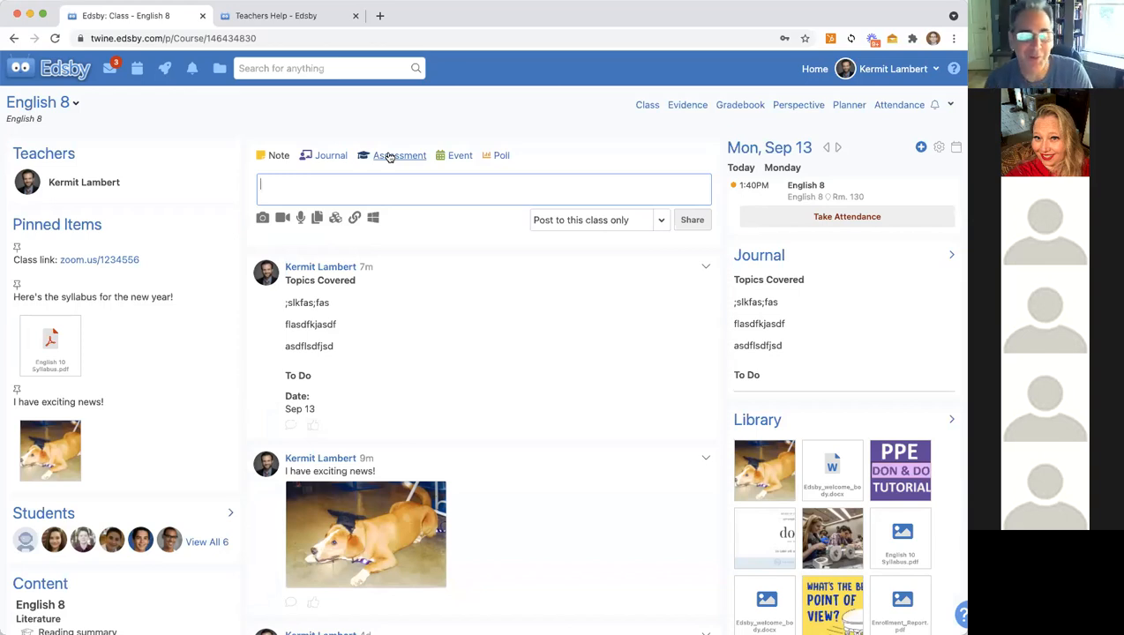
{"action": "left_click", "coordinate": [390, 157]}
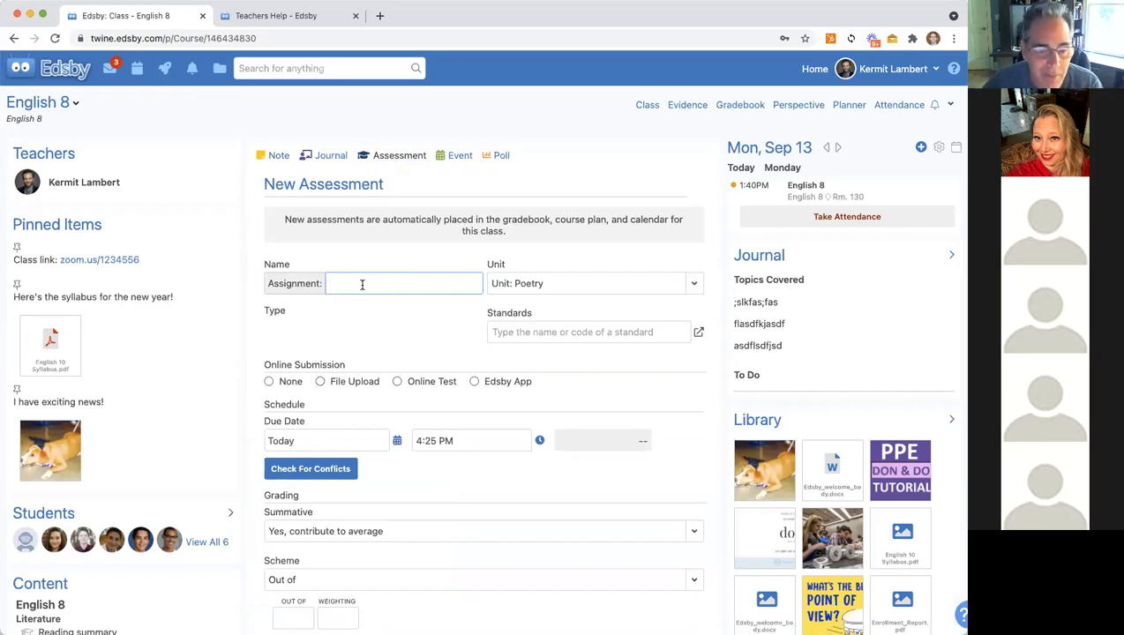
{"action": "left_click", "coordinate": [54, 38]}
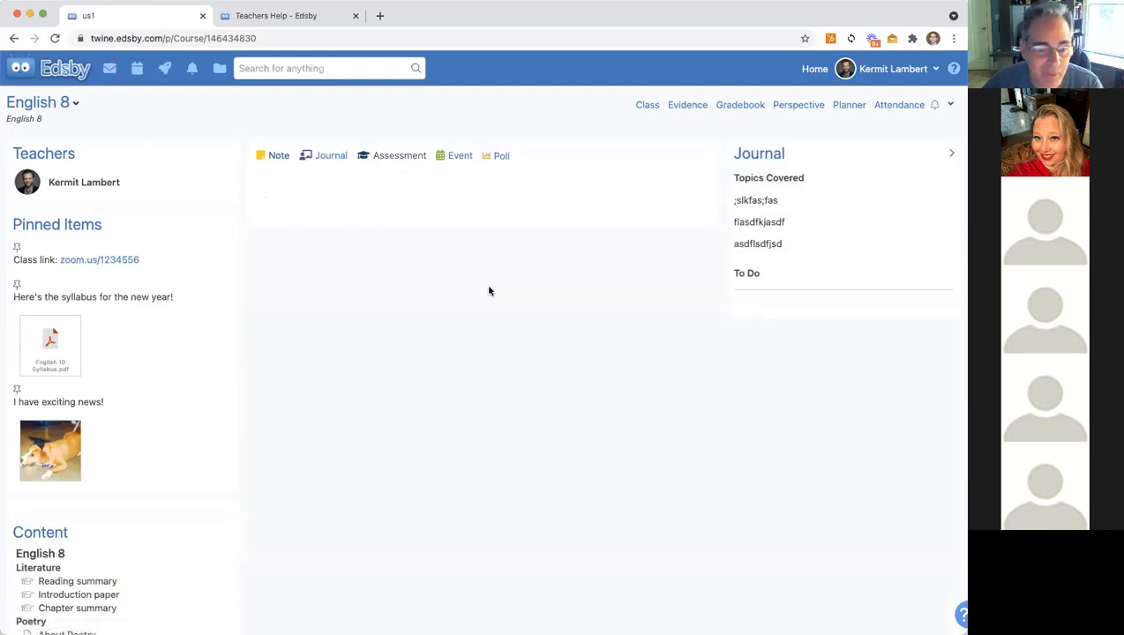
{"action": "left_click", "coordinate": [388, 156]}
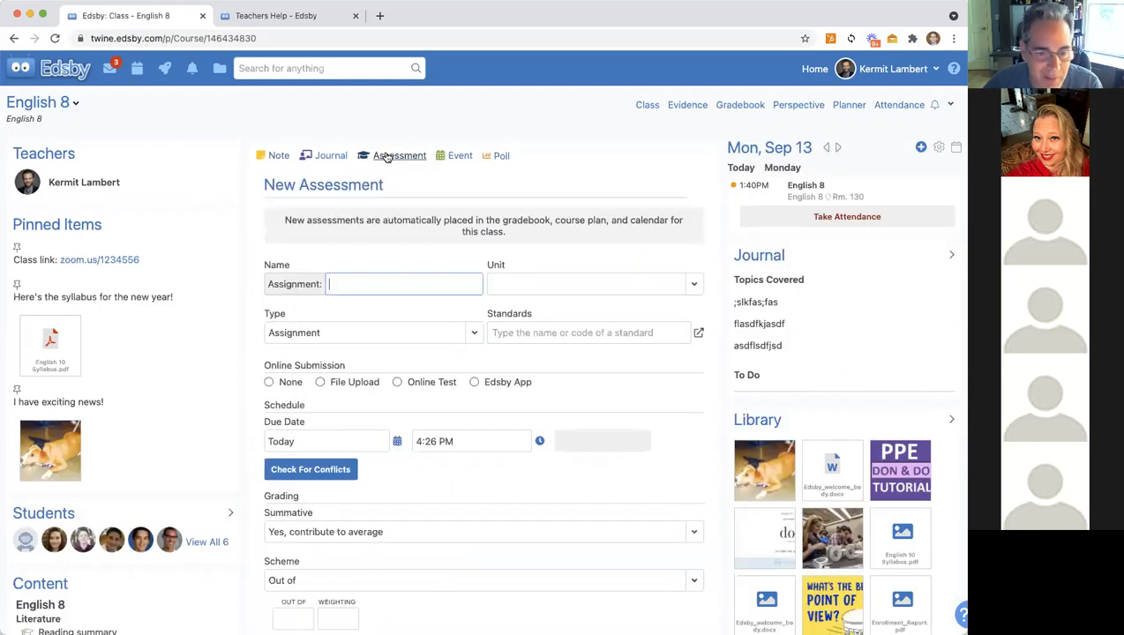
Step: Name the assessment Homework, keep it in Unit: Poetry, and set its type to Essay
{"action": "left_click", "coordinate": [331, 283]}
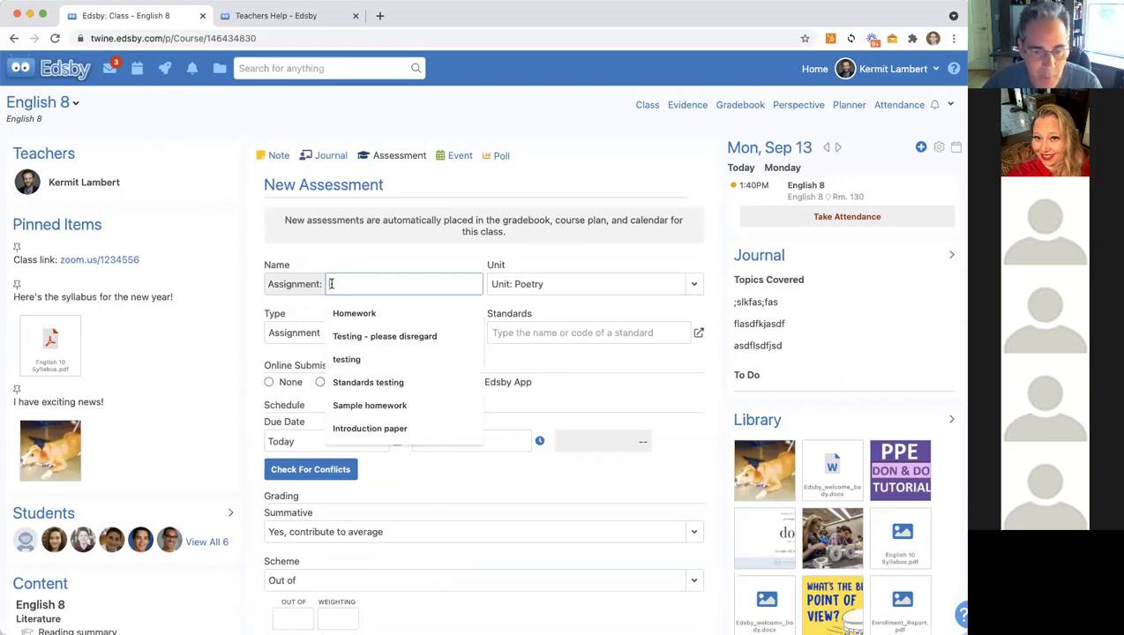
{"action": "left_click", "coordinate": [354, 313]}
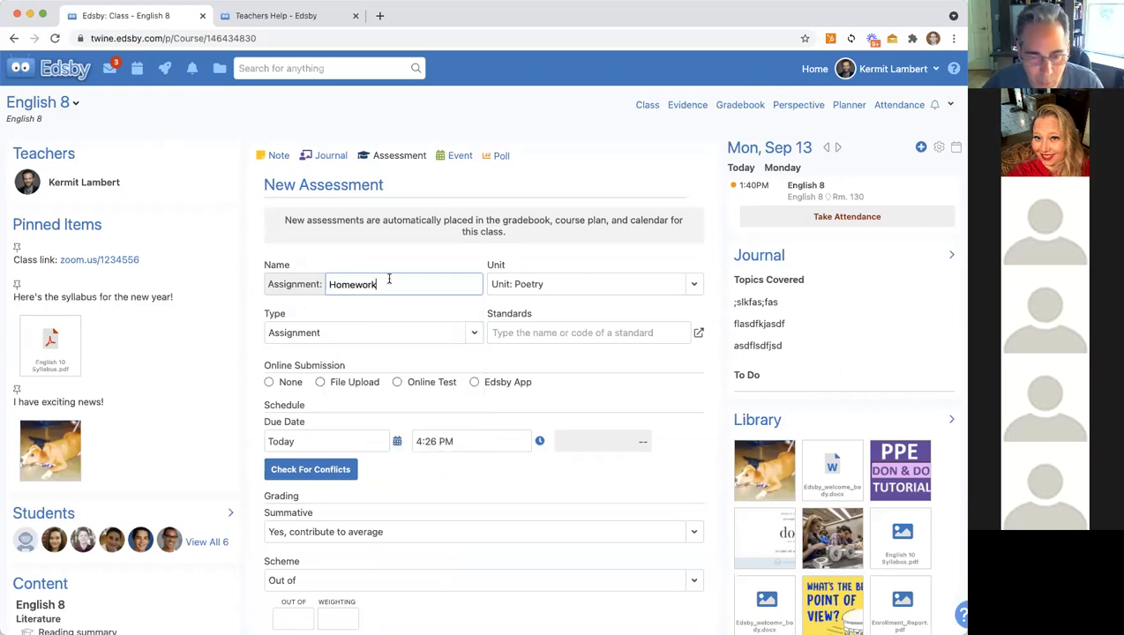
{"action": "left_click", "coordinate": [692, 288]}
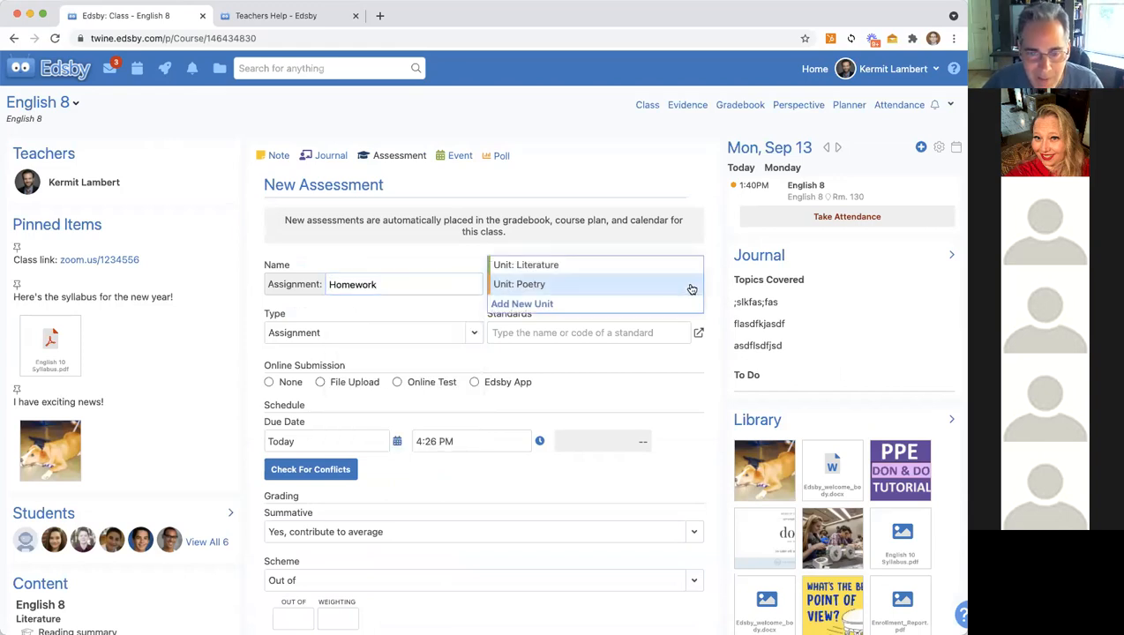
{"action": "left_click", "coordinate": [535, 283]}
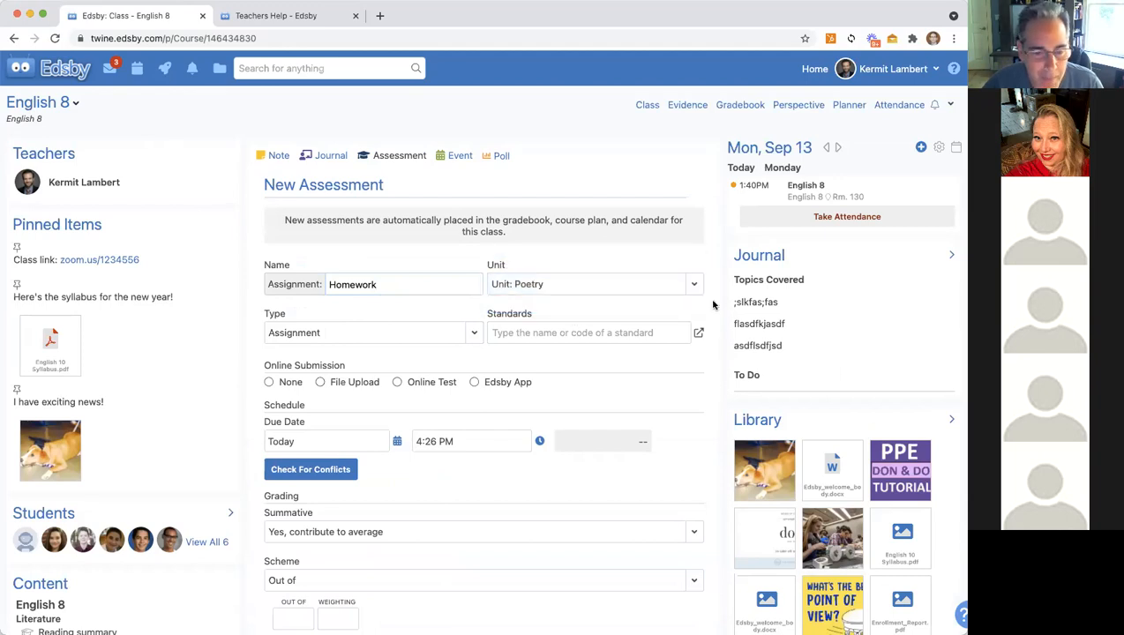
{"action": "left_click", "coordinate": [476, 332]}
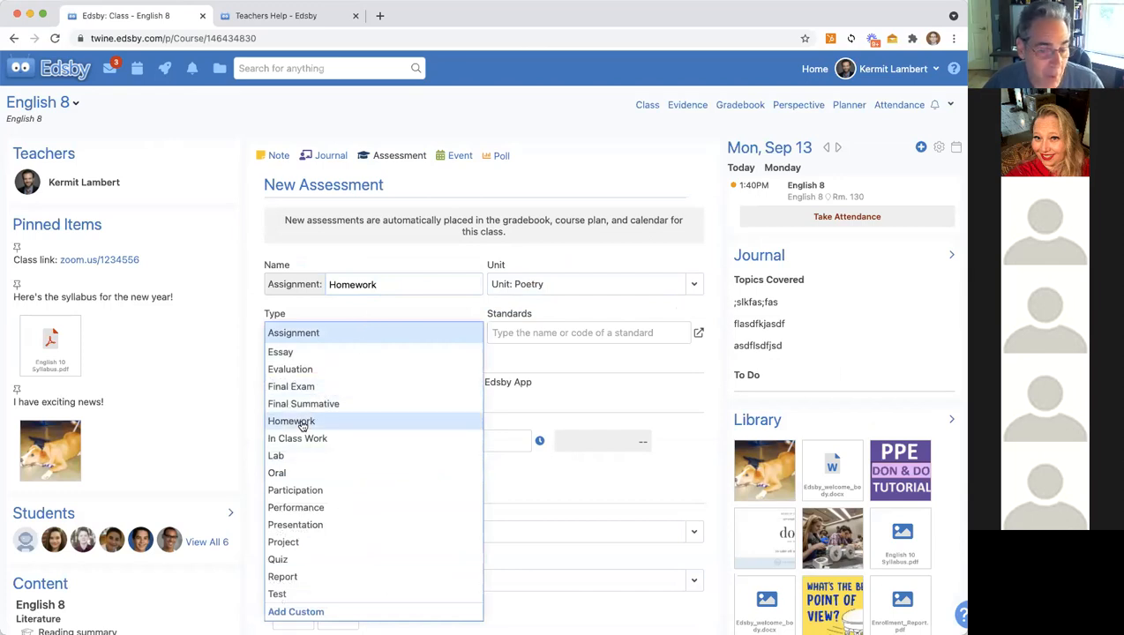
{"action": "left_click", "coordinate": [293, 351]}
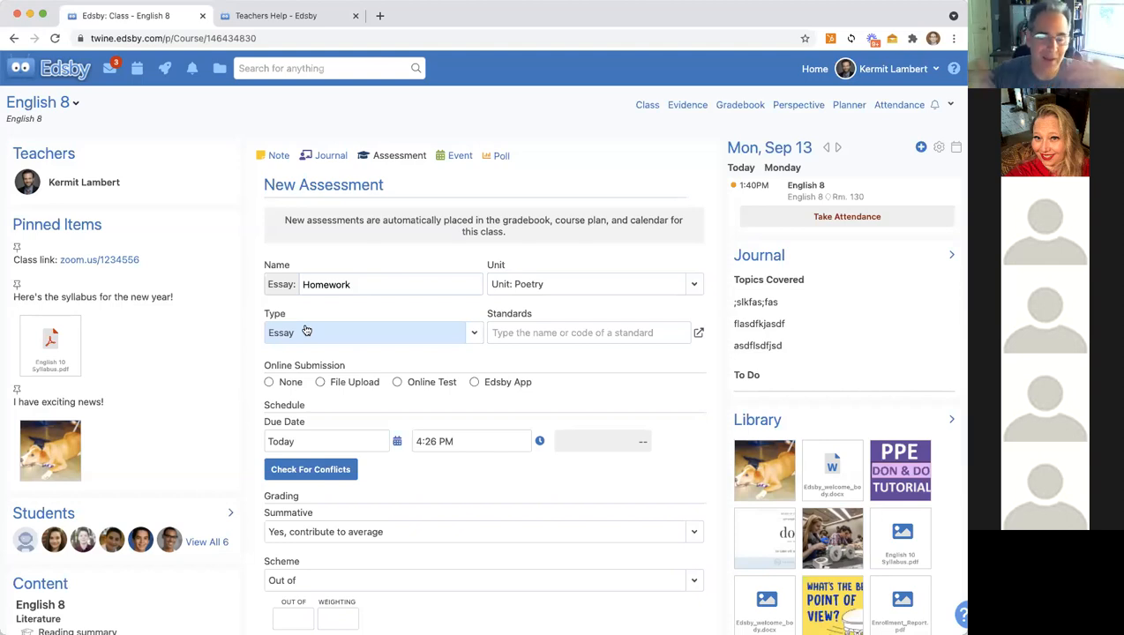
{"action": "left_click", "coordinate": [698, 333]}
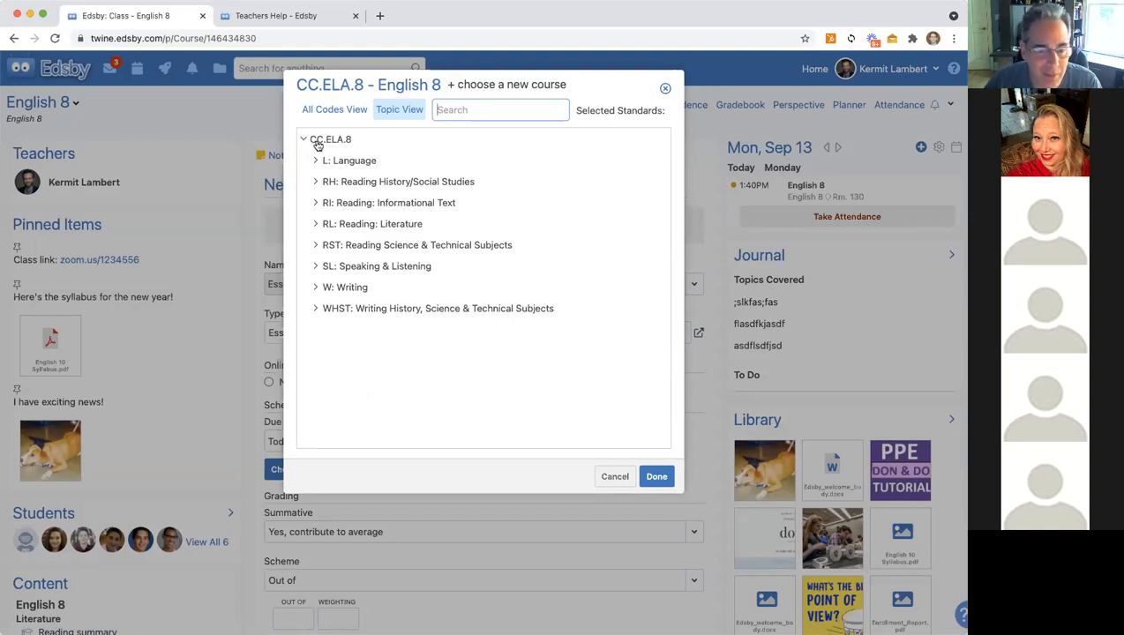
Step: Attach the CC.ELA.8 RL strand plus standards RL.8.1 and RL.8.4 to the Homework essay
{"action": "left_click", "coordinate": [309, 226]}
{"action": "left_click", "coordinate": [279, 226]}
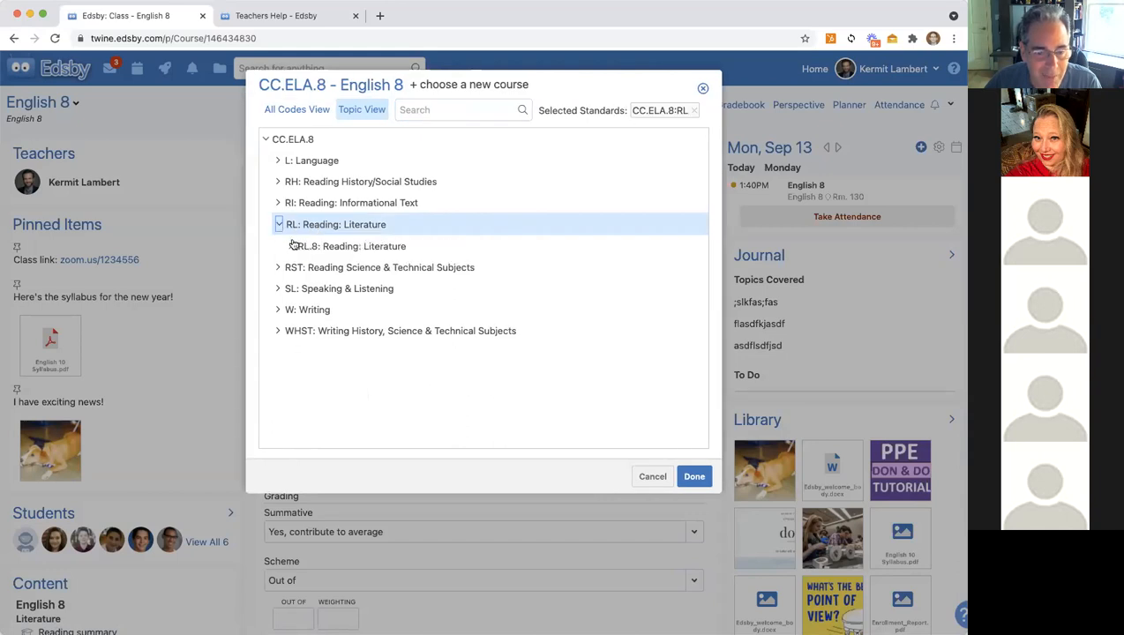
{"action": "left_click", "coordinate": [291, 246]}
{"action": "left_click", "coordinate": [225, 266]}
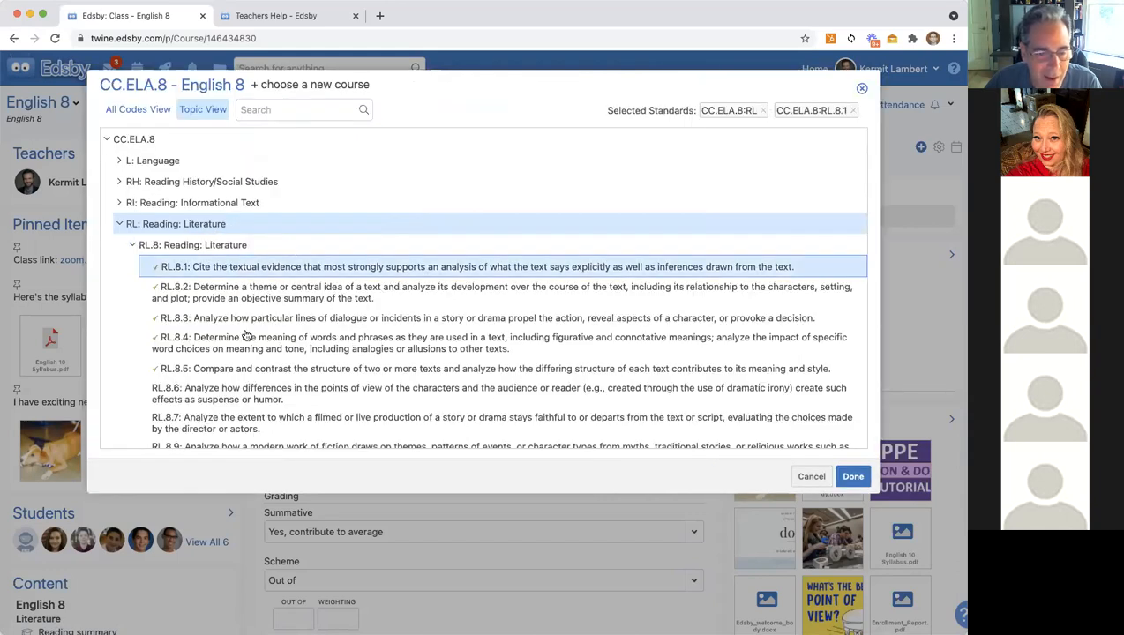
{"action": "left_click", "coordinate": [217, 344]}
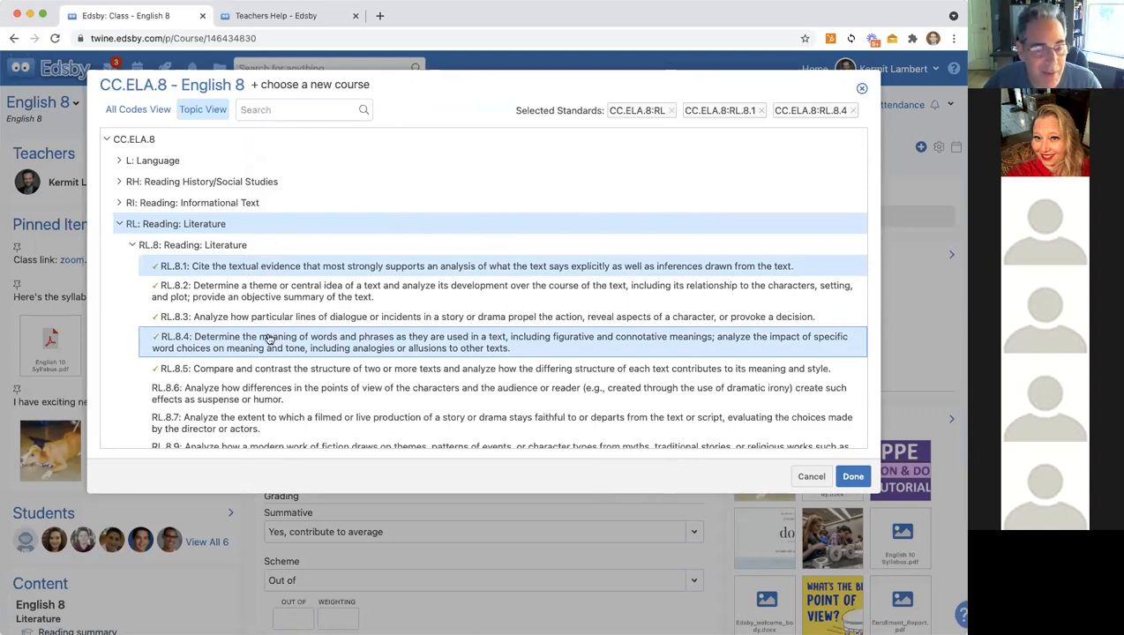
{"action": "left_click", "coordinate": [851, 477]}
Step: Search standards for 'comprehension' and add CC.ELA.8:W.8.2a to the essay
{"action": "left_click", "coordinate": [516, 335]}
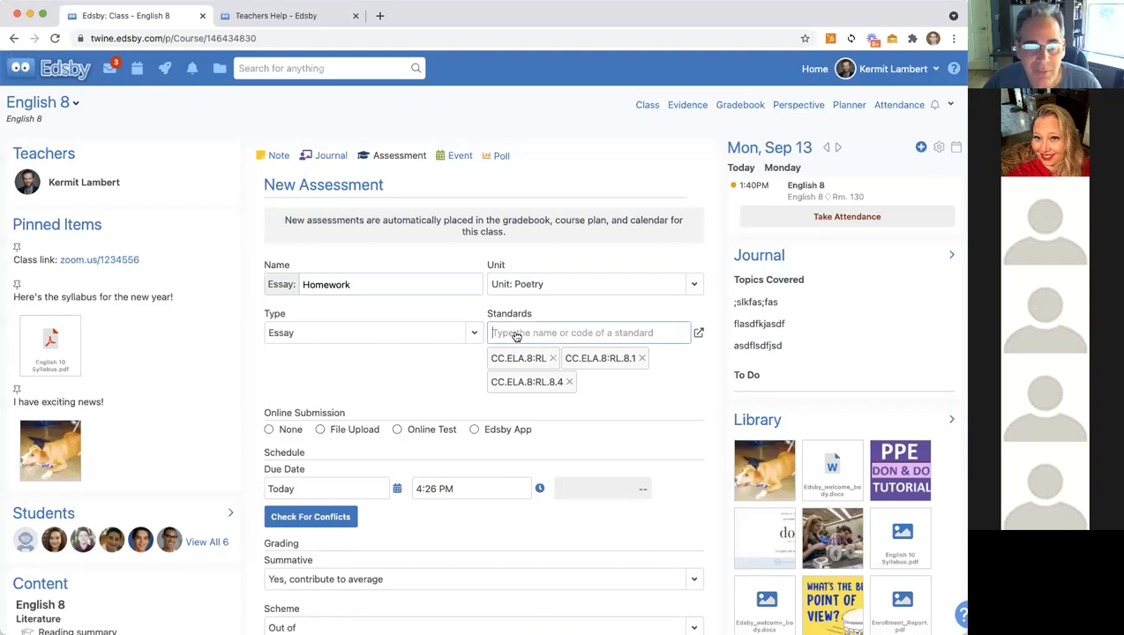
{"action": "type", "text": "com"}
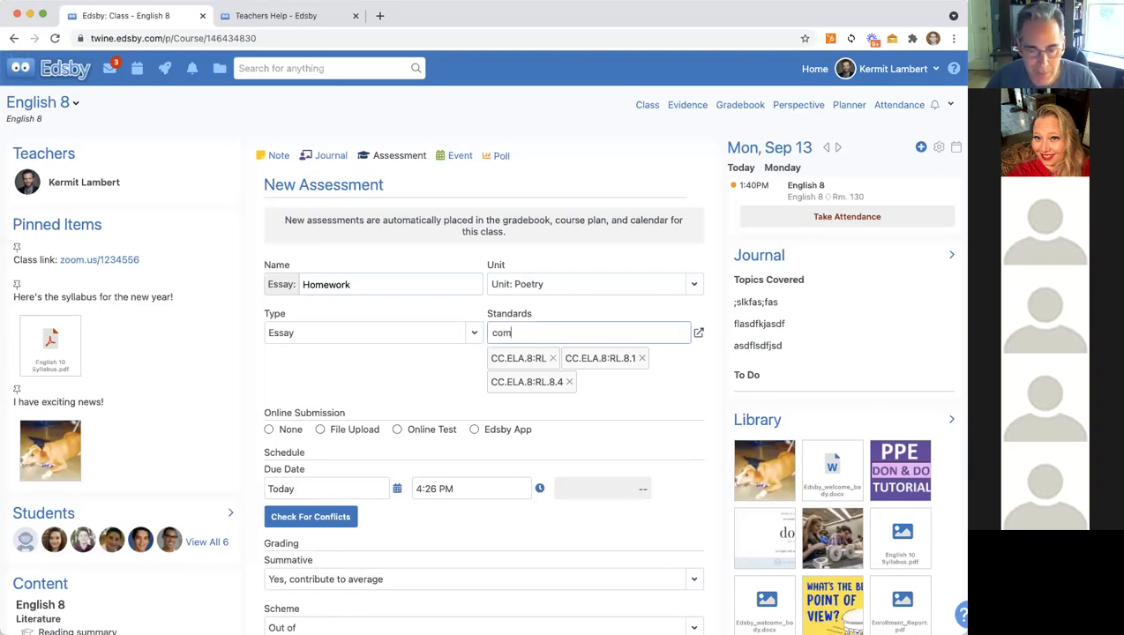
{"action": "type", "text": "prehension"}
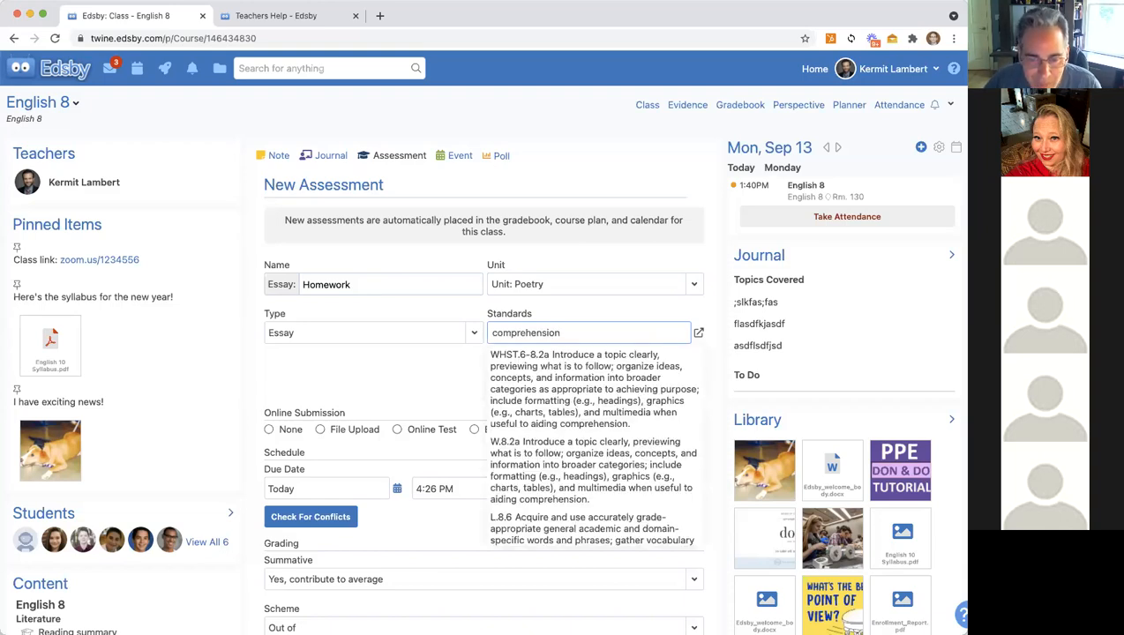
{"action": "left_click", "coordinate": [559, 474]}
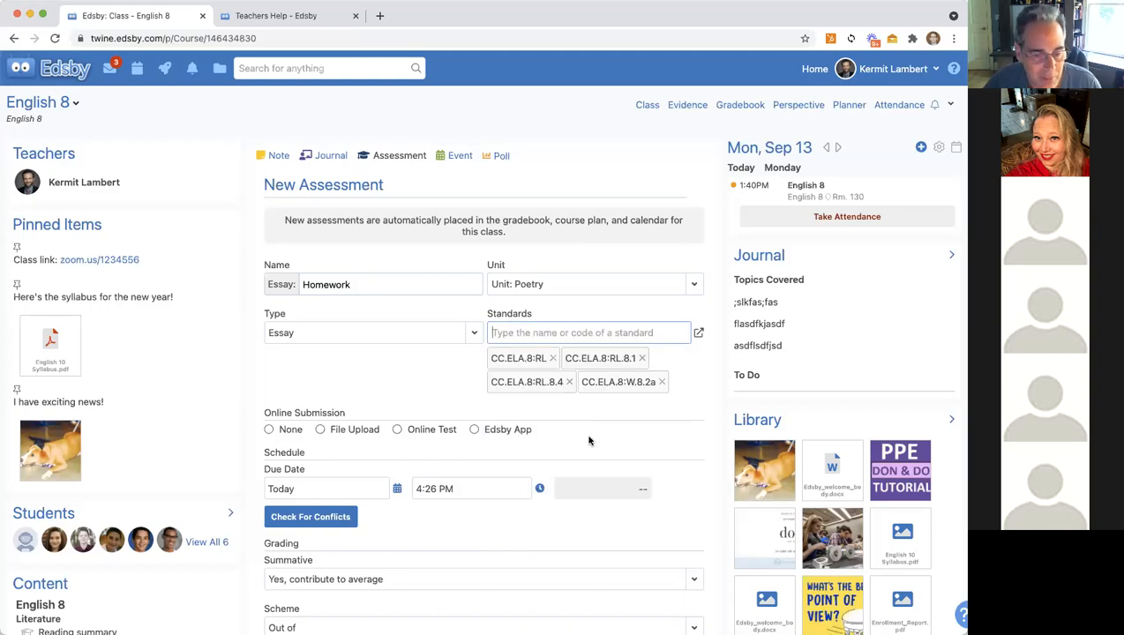
{"action": "scroll", "coordinate": [589, 441], "scroll_direction": "down", "scroll_amount": 3}
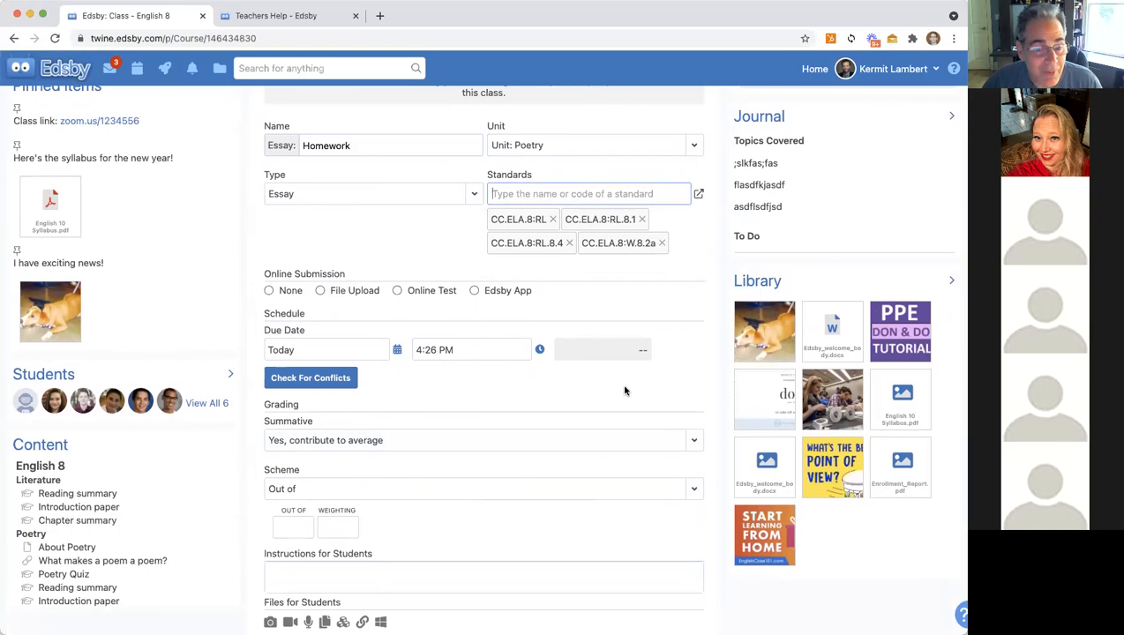
Step: Set online submission to None and make the essay due September 14, 2021 at 1:40 PM
{"action": "left_click", "coordinate": [320, 292]}
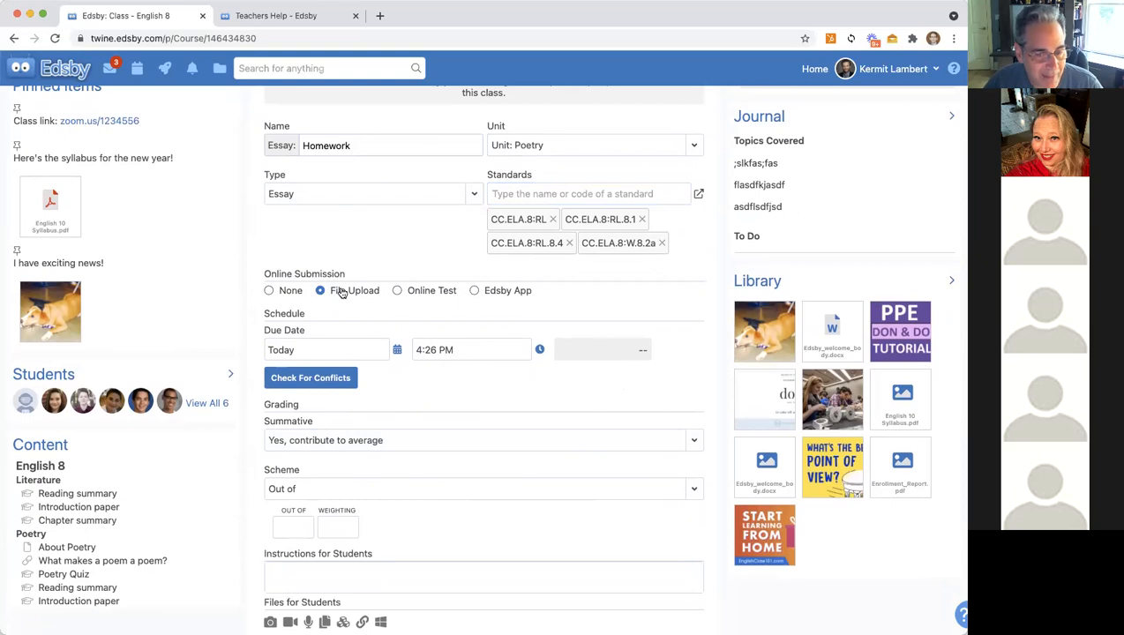
{"action": "left_click", "coordinate": [270, 291]}
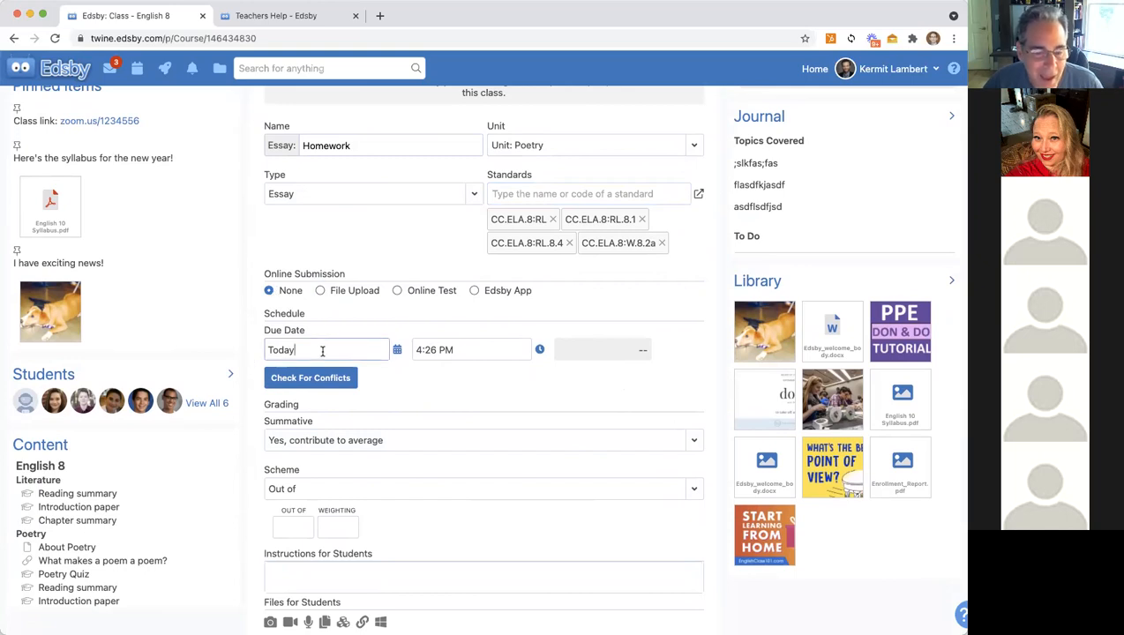
{"action": "left_click", "coordinate": [397, 350]}
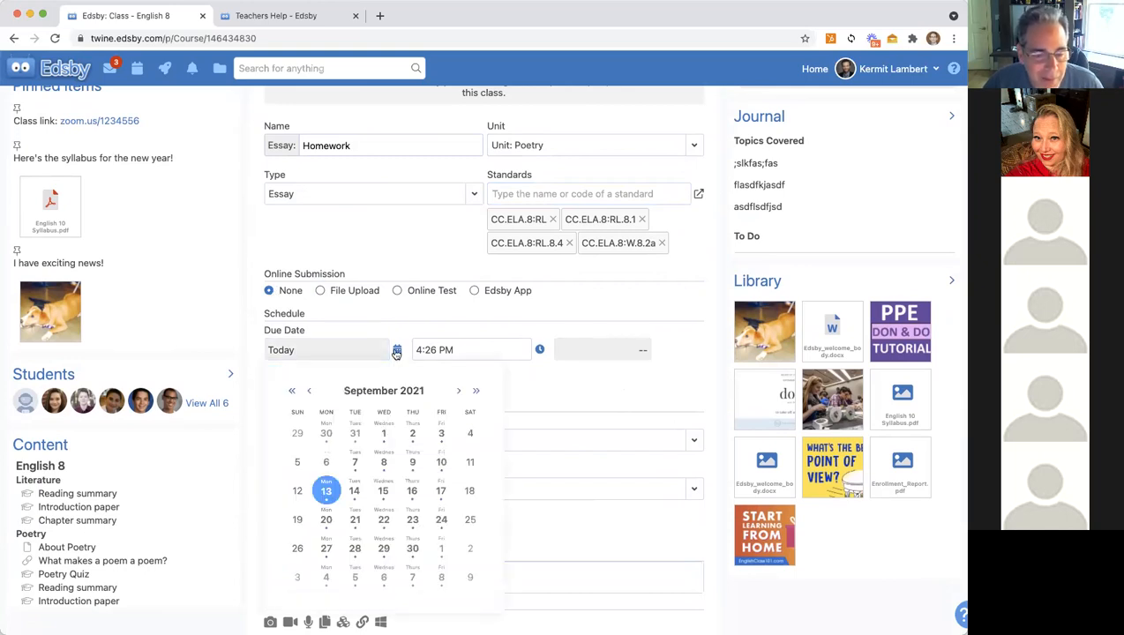
{"action": "left_click", "coordinate": [354, 491]}
{"action": "scroll", "coordinate": [486, 516], "scroll_direction": "down", "scroll_amount": 2}
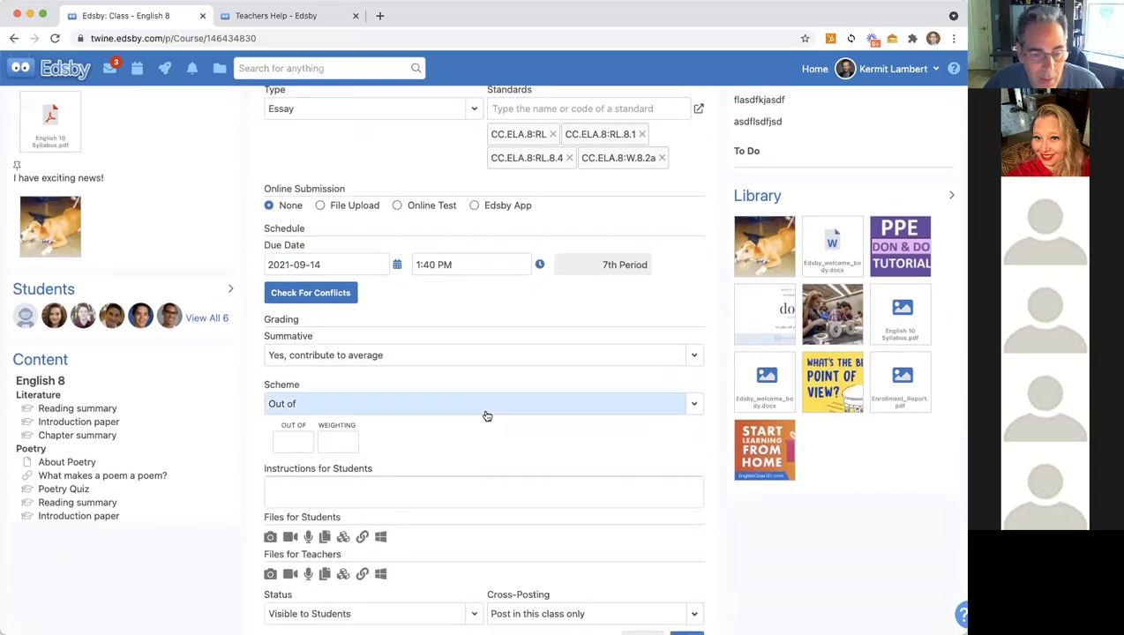
{"action": "left_click", "coordinate": [308, 410]}
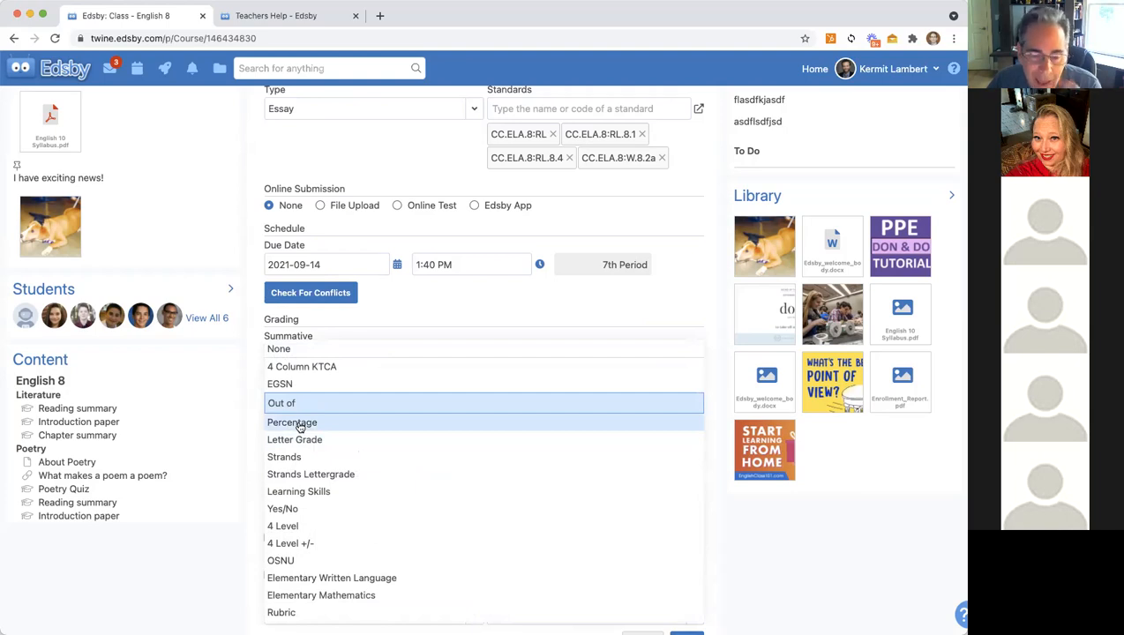
Step: Grade the Homework essay with the Letter Grade scheme and give it a weighting of 10
{"action": "left_click", "coordinate": [278, 383]}
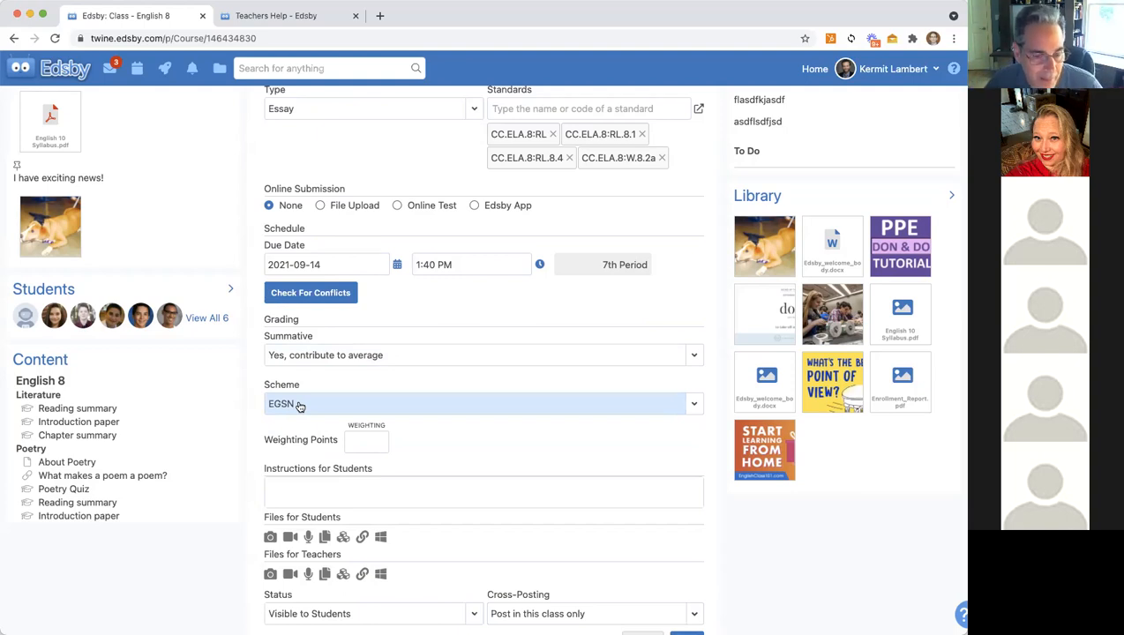
{"action": "left_click", "coordinate": [299, 406]}
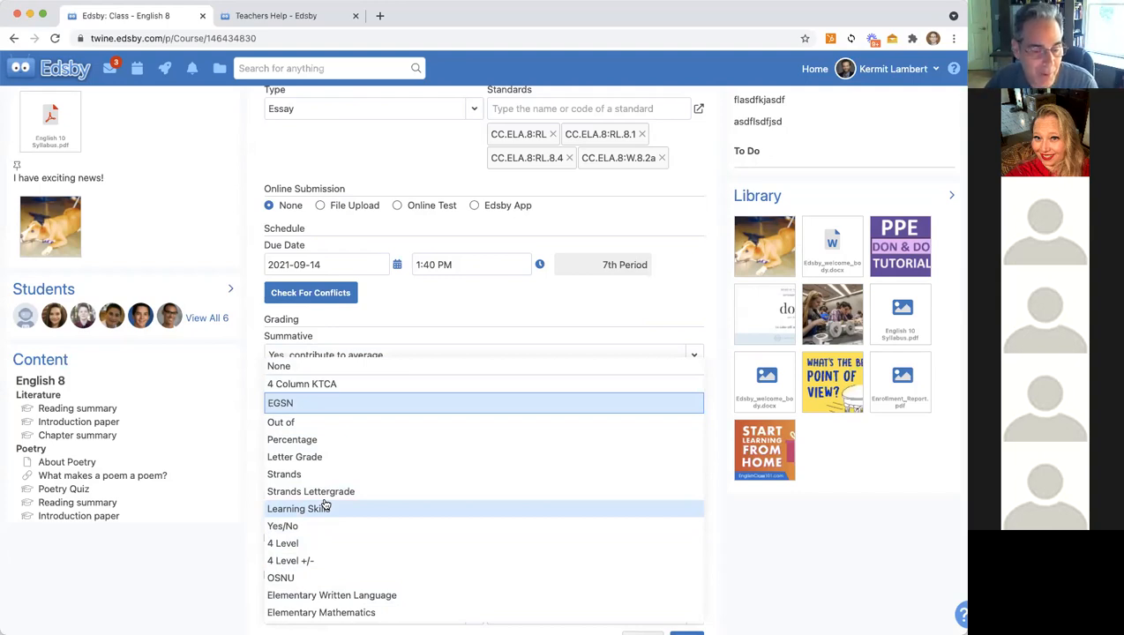
{"action": "left_click", "coordinate": [297, 457]}
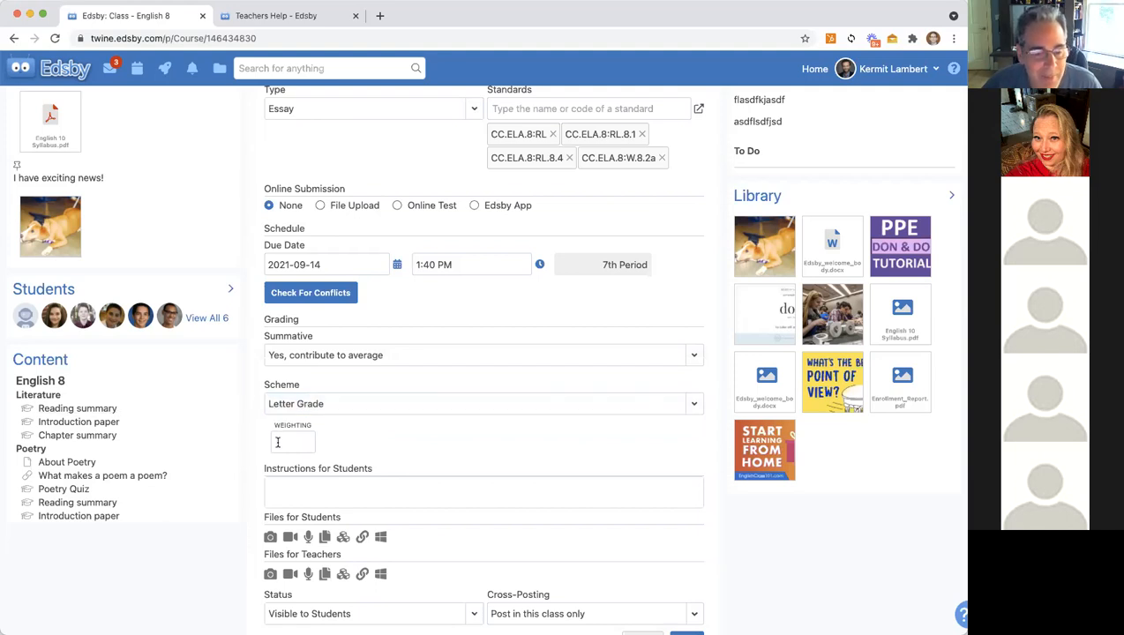
{"action": "left_click", "coordinate": [276, 441]}
{"action": "type", "text": "10"}
{"action": "key", "text": "Tab"}
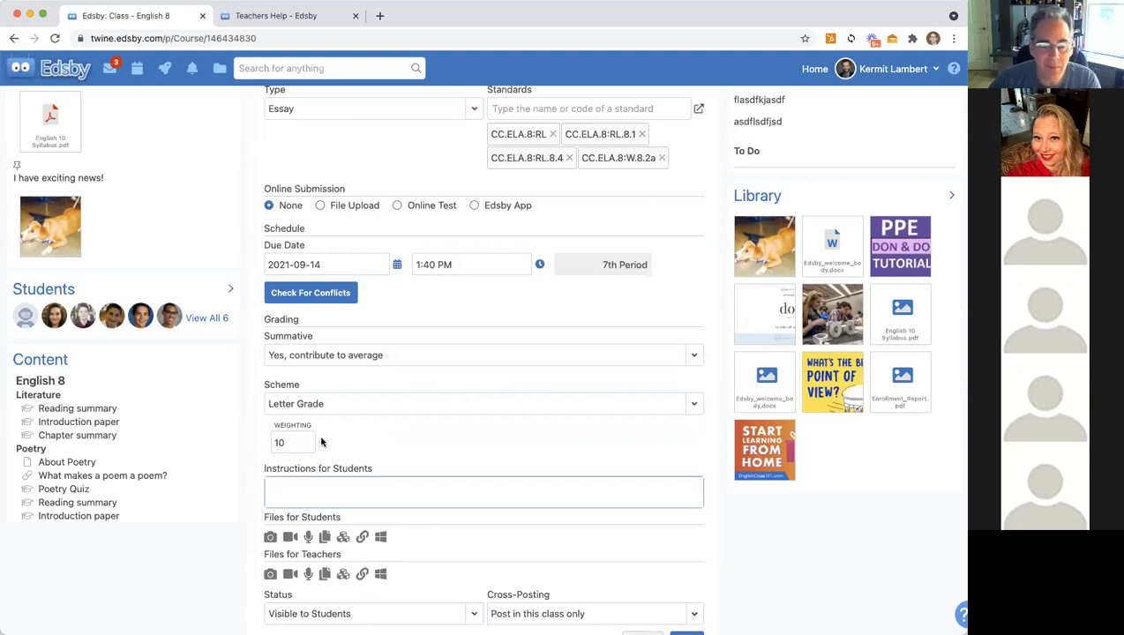
{"action": "scroll", "coordinate": [338, 452], "scroll_direction": "up", "scroll_amount": 3}
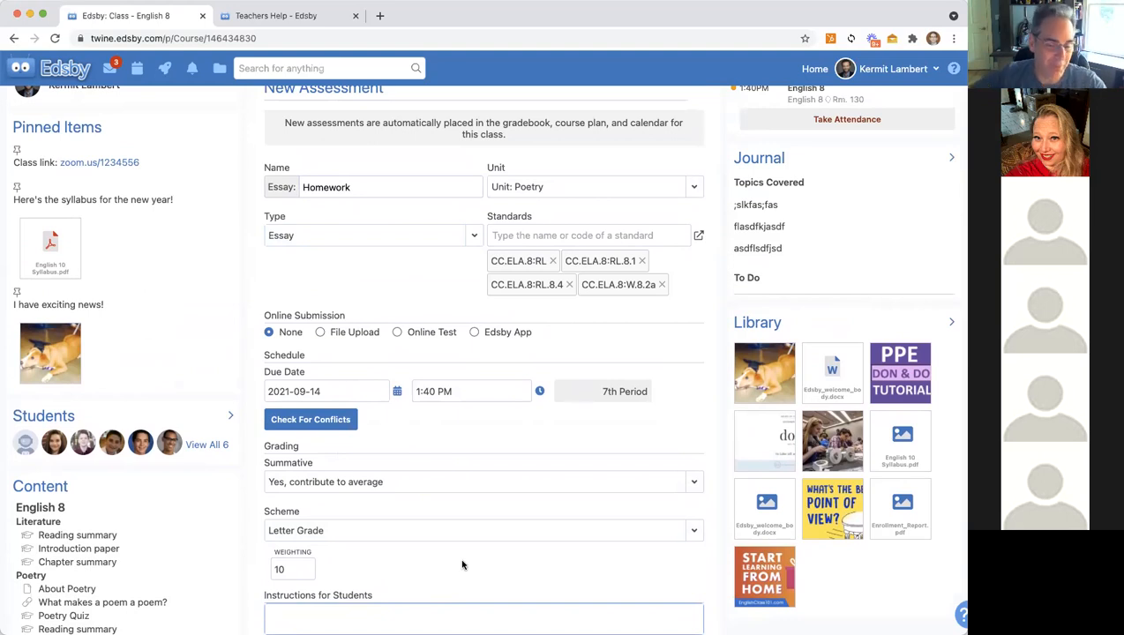
Step: Enter the student instructions 'Please write something brilliant' and save the Homework essay
{"action": "scroll", "coordinate": [462, 565], "scroll_direction": "down", "scroll_amount": 2}
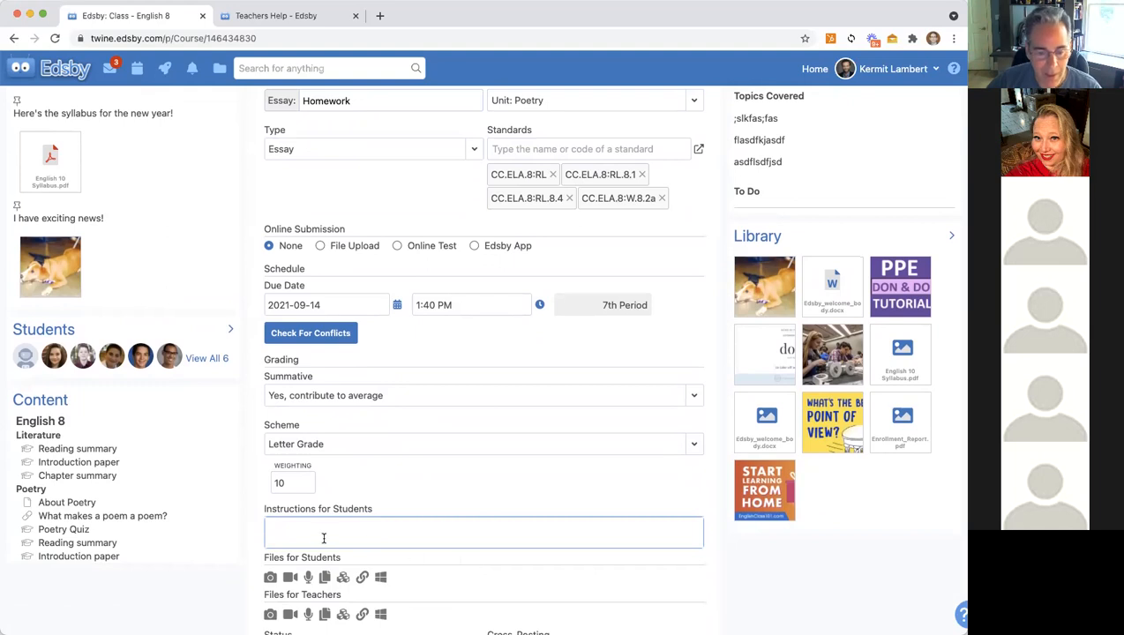
{"action": "type", "text": "Please wroite something brilliant"}
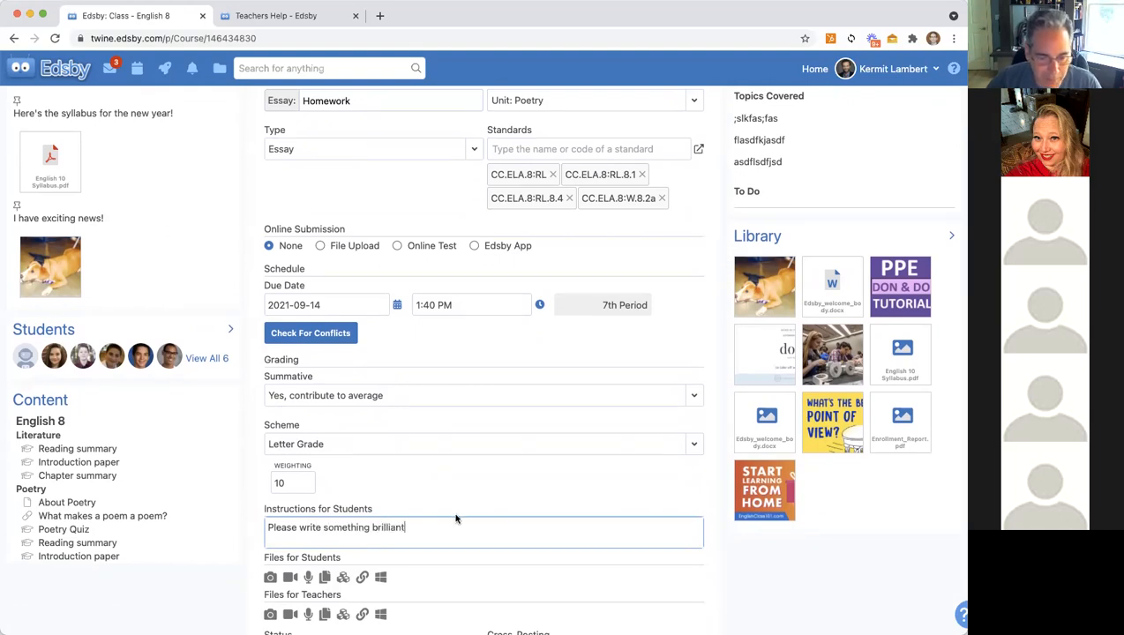
{"action": "scroll", "coordinate": [456, 519], "scroll_direction": "down", "scroll_amount": 5}
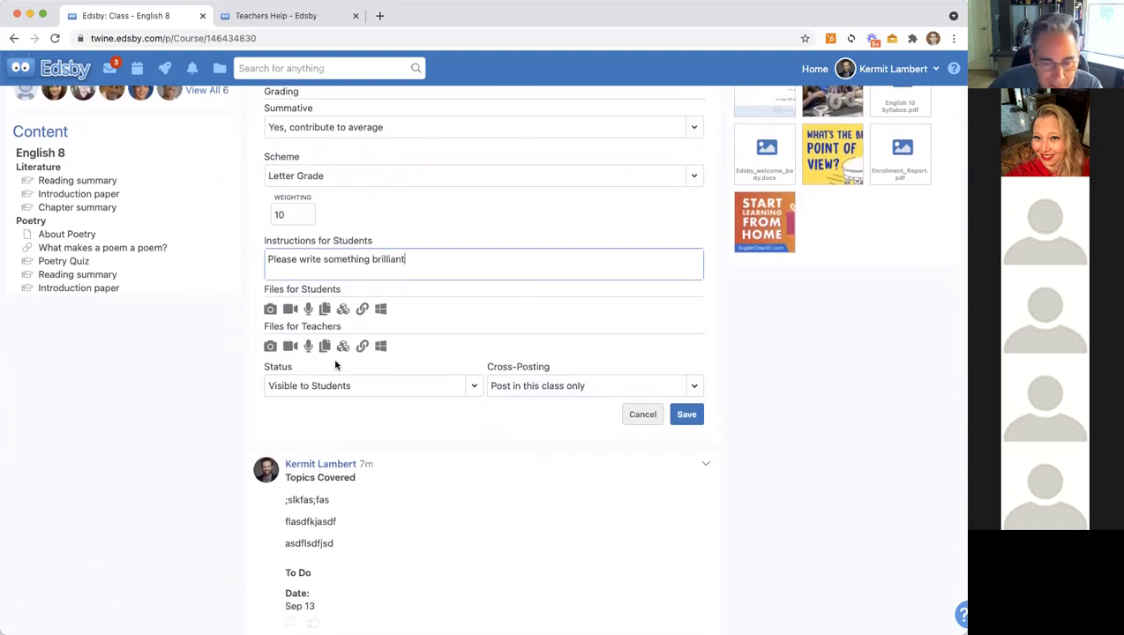
{"action": "left_click", "coordinate": [685, 415]}
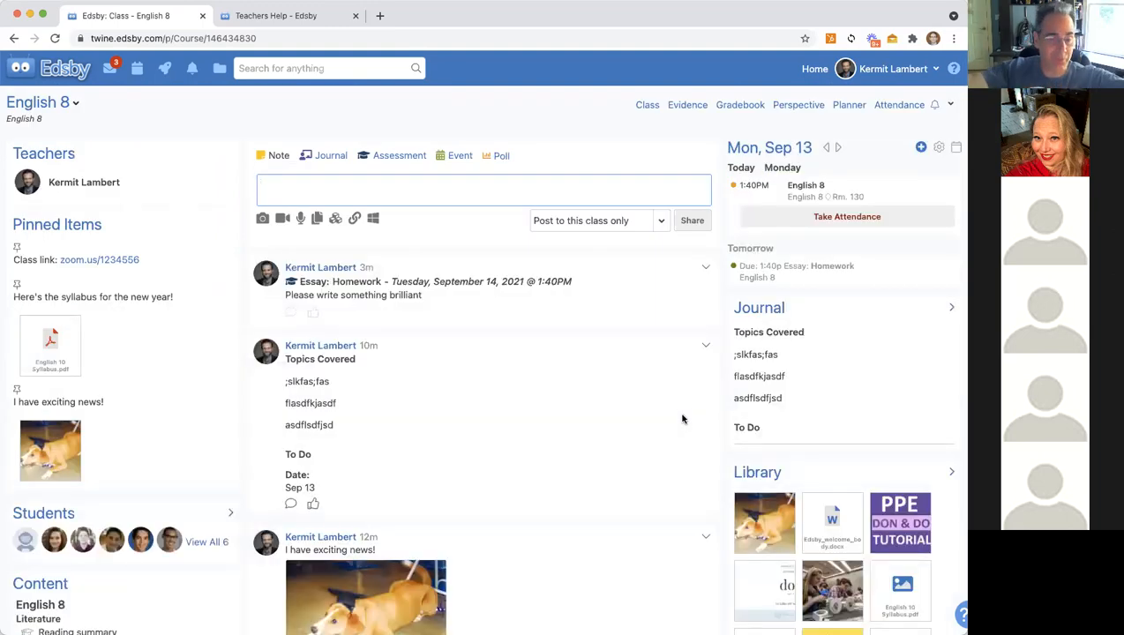
Step: Reopen the Homework essay, keep its status Visible to Students, save, and return to Home
{"action": "left_click", "coordinate": [357, 282]}
{"action": "scroll", "coordinate": [491, 467], "scroll_direction": "down", "scroll_amount": 4}
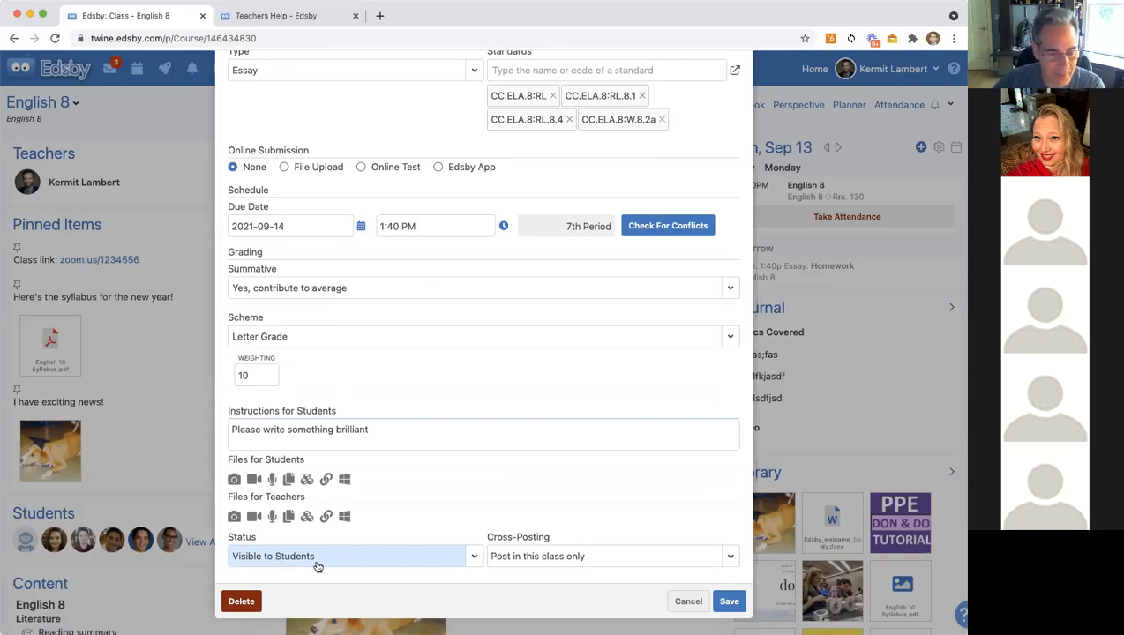
{"action": "left_click", "coordinate": [467, 559]}
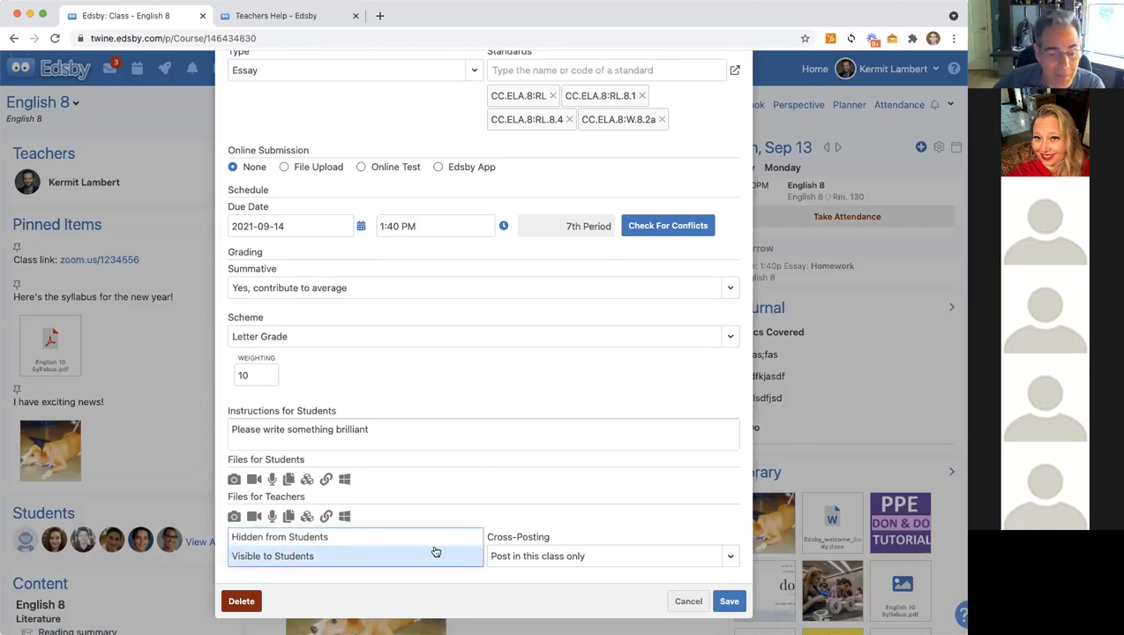
{"action": "left_click", "coordinate": [280, 557]}
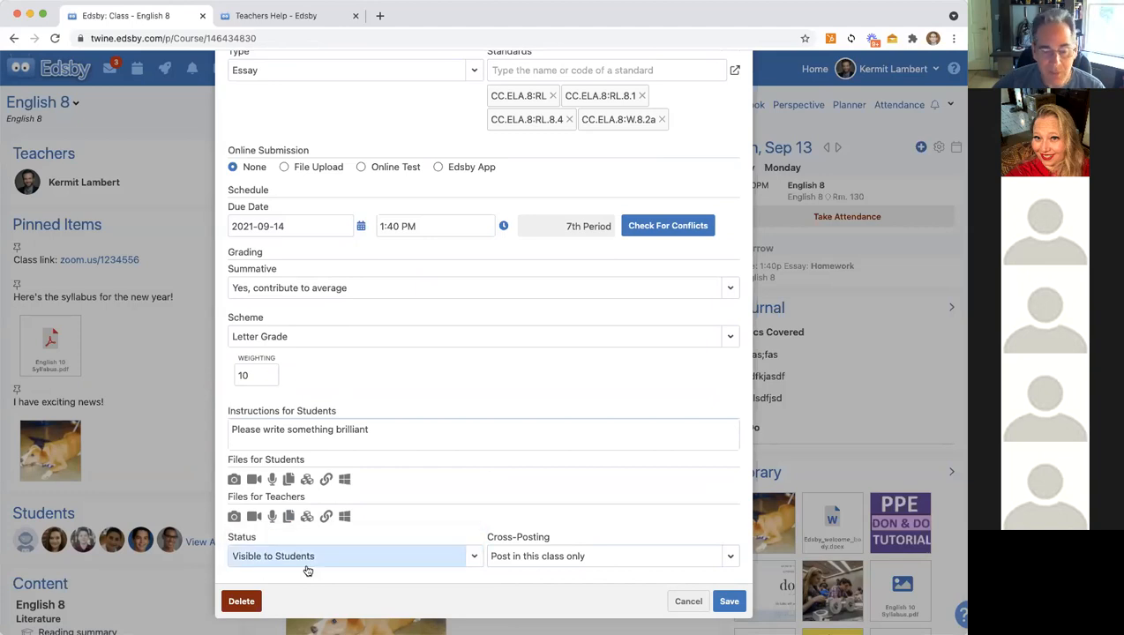
{"action": "left_click", "coordinate": [727, 601]}
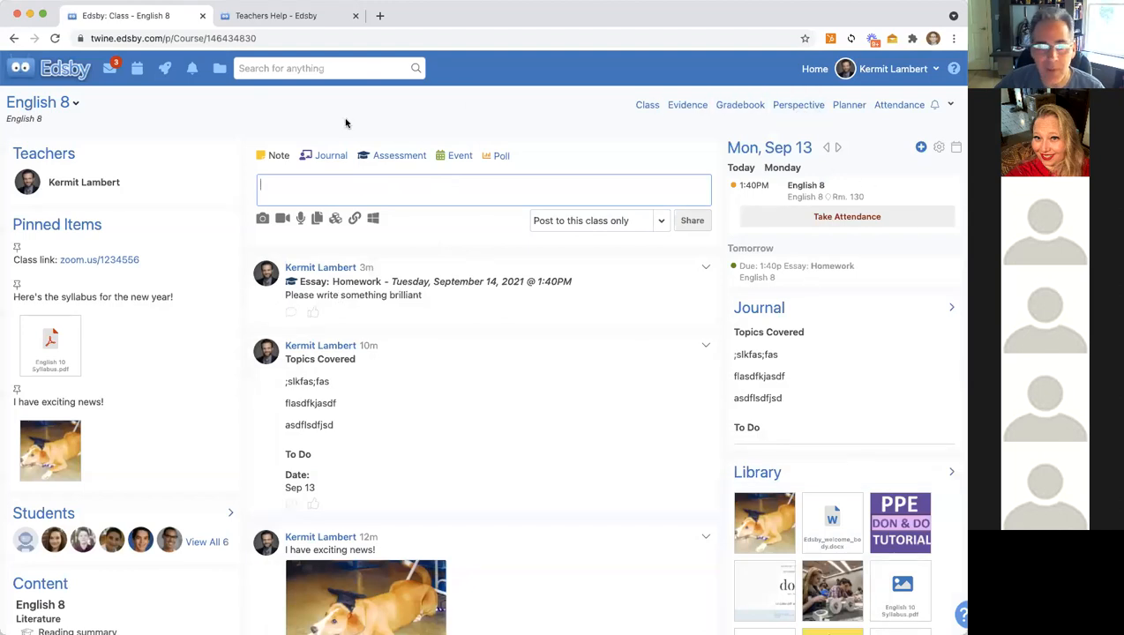
{"action": "left_click", "coordinate": [42, 74]}
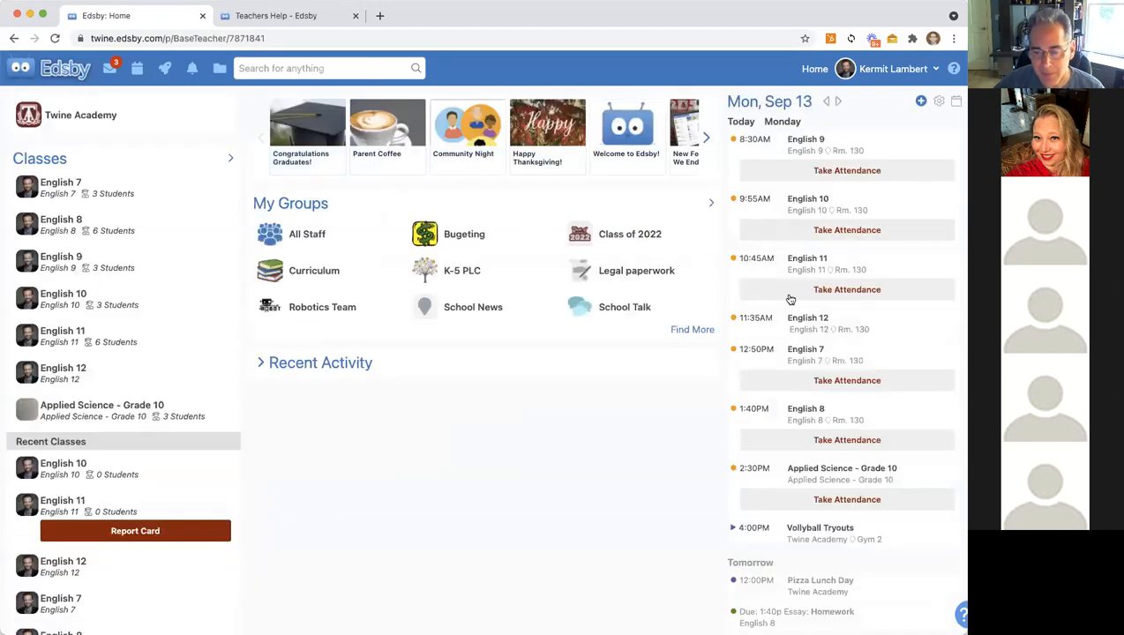
Step: Open the English 8 class page from the Home page's Classes list
{"action": "scroll", "coordinate": [808, 399], "scroll_direction": "down", "scroll_amount": 2}
{"action": "mouse_move", "coordinate": [820, 510]}
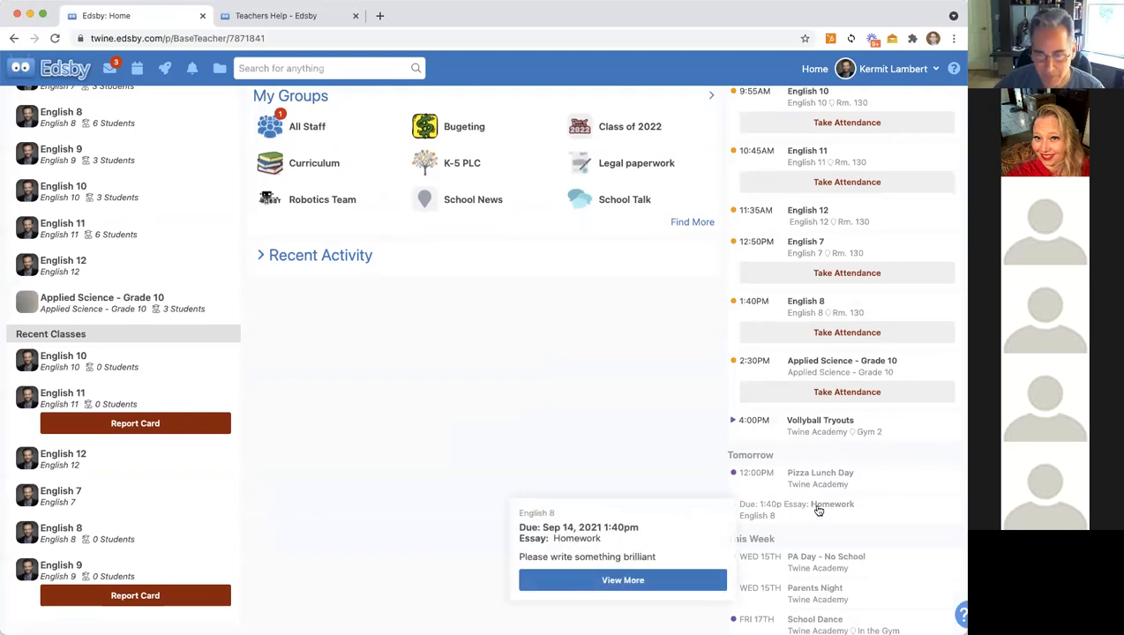
{"action": "scroll", "coordinate": [447, 372], "scroll_direction": "up", "scroll_amount": 2}
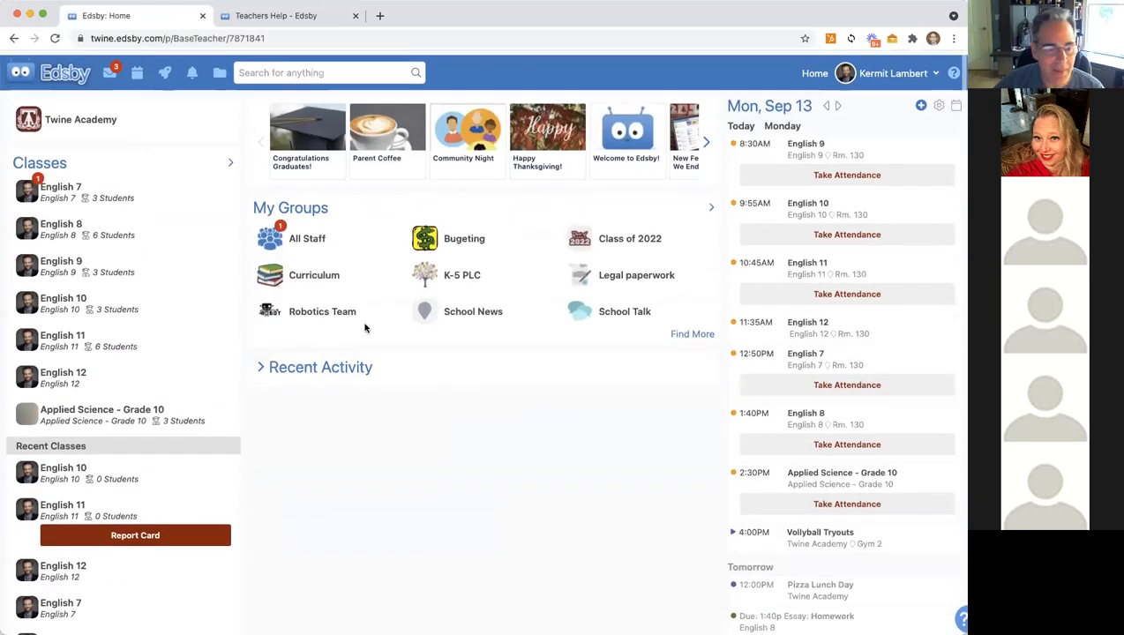
{"action": "left_click", "coordinate": [78, 223]}
{"action": "scroll", "coordinate": [476, 460], "scroll_direction": "down", "scroll_amount": 5}
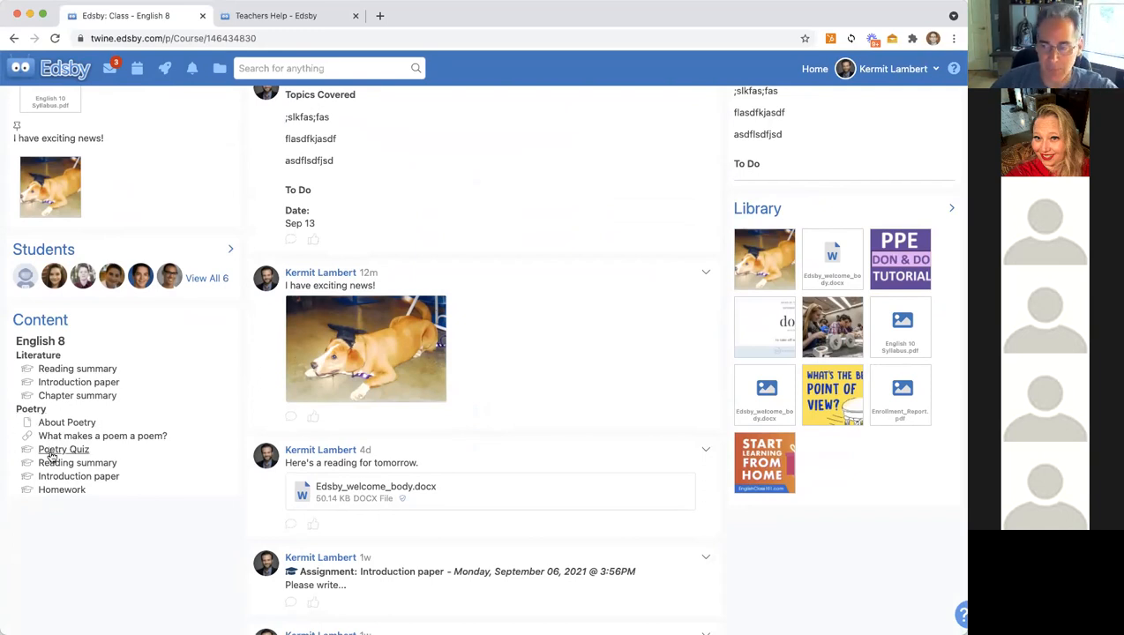
{"action": "scroll", "coordinate": [397, 282], "scroll_direction": "up", "scroll_amount": 5}
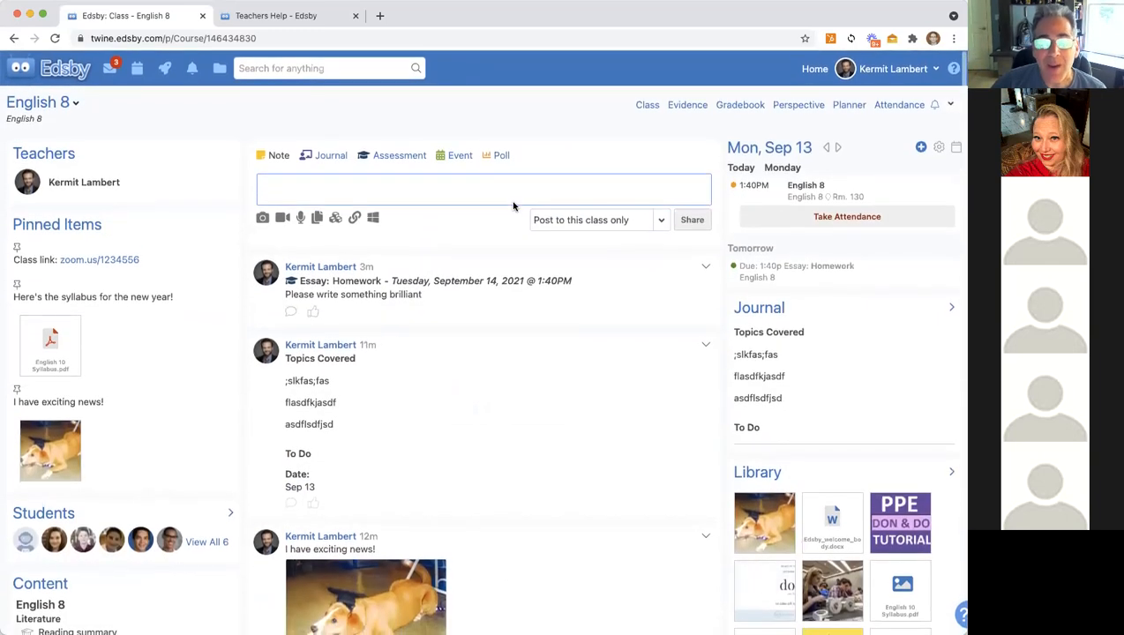
Step: In the English 8 gradebook, enter Homework grades A, B, C and fill A down the rest
{"action": "left_click", "coordinate": [742, 104]}
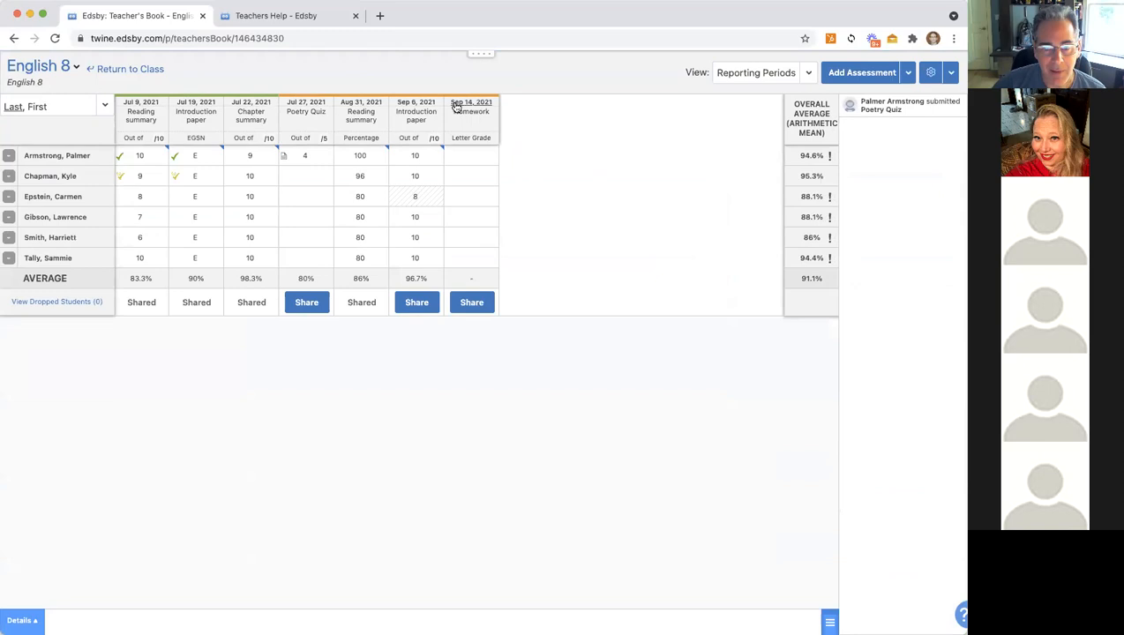
{"action": "left_click", "coordinate": [463, 154]}
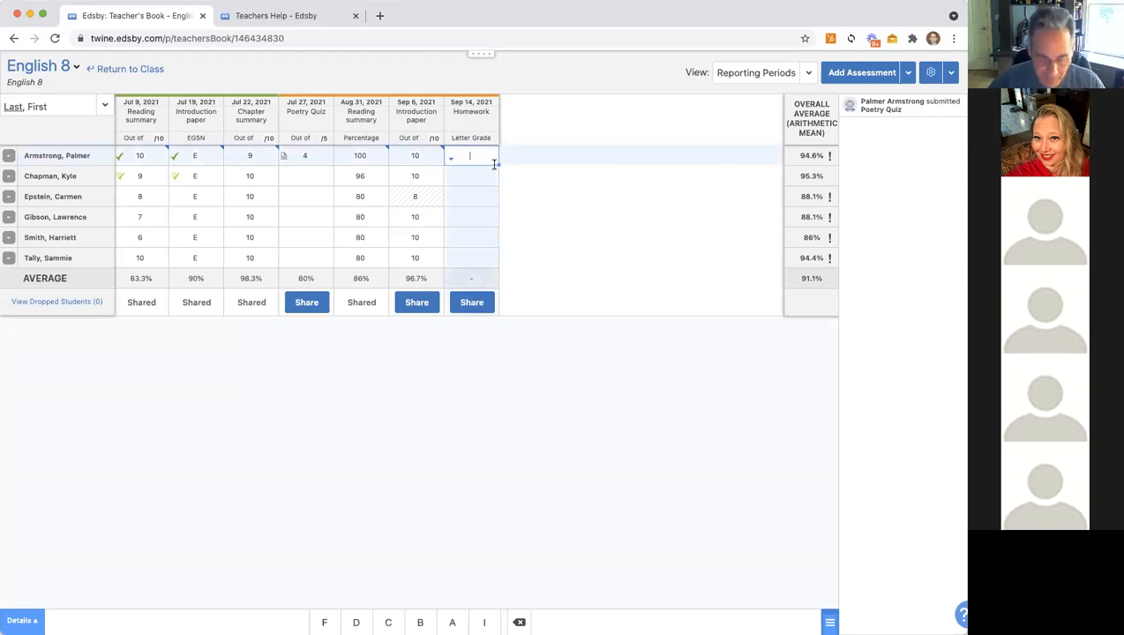
{"action": "type", "text": "A"}
{"action": "key", "text": "Return"}
{"action": "type", "text": "B"}
{"action": "key", "text": "Return"}
{"action": "type", "text": "C"}
{"action": "key", "text": "Return"}
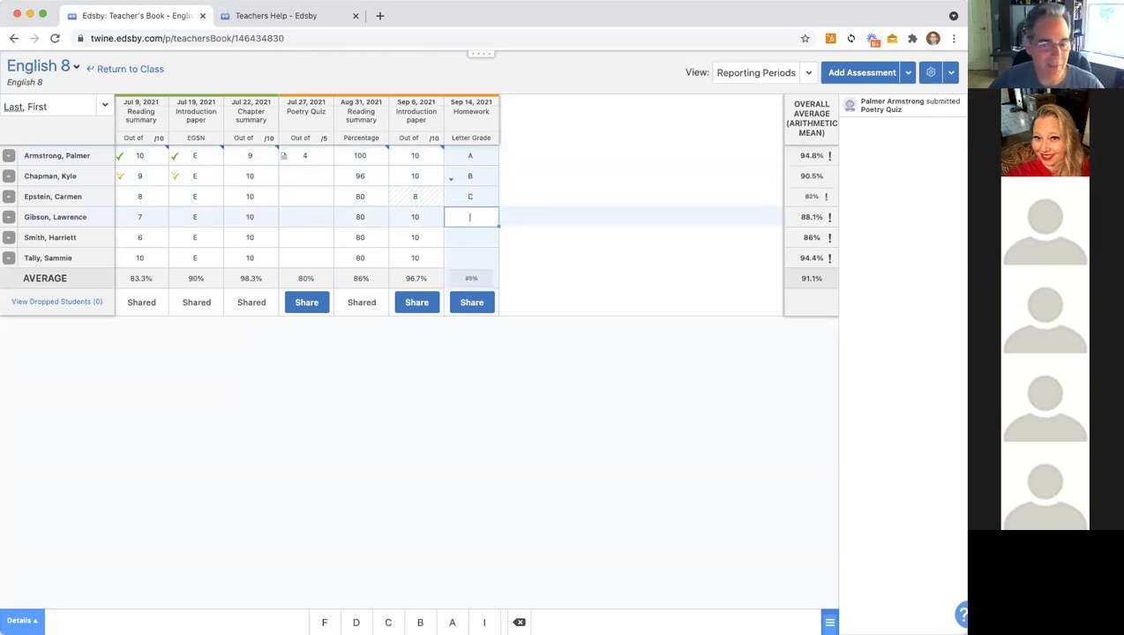
{"action": "left_click", "coordinate": [470, 156]}
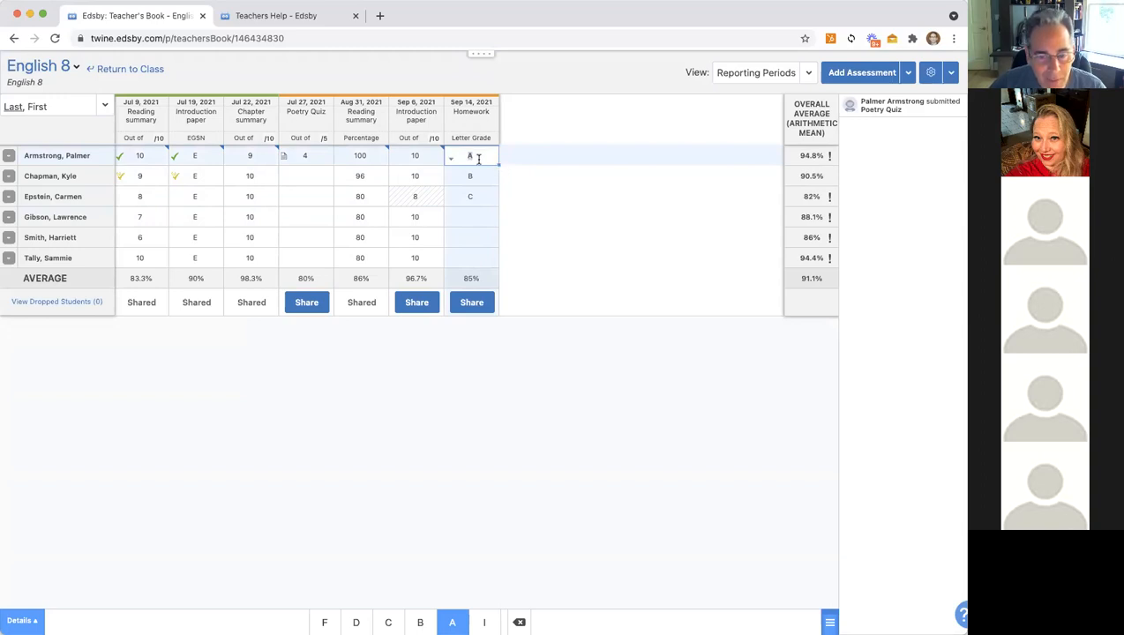
{"action": "left_click_drag", "start_coordinate": [498, 165], "coordinate": [491, 261]}
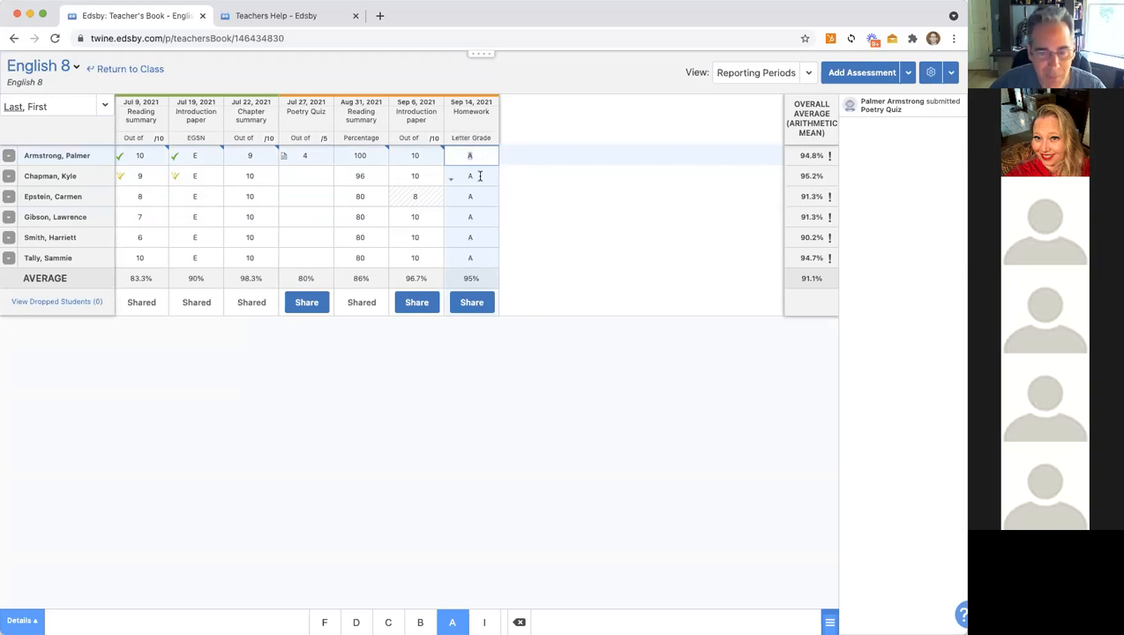
Step: Set the second and third students' Homework grades back to B and C
{"action": "left_click", "coordinate": [476, 175]}
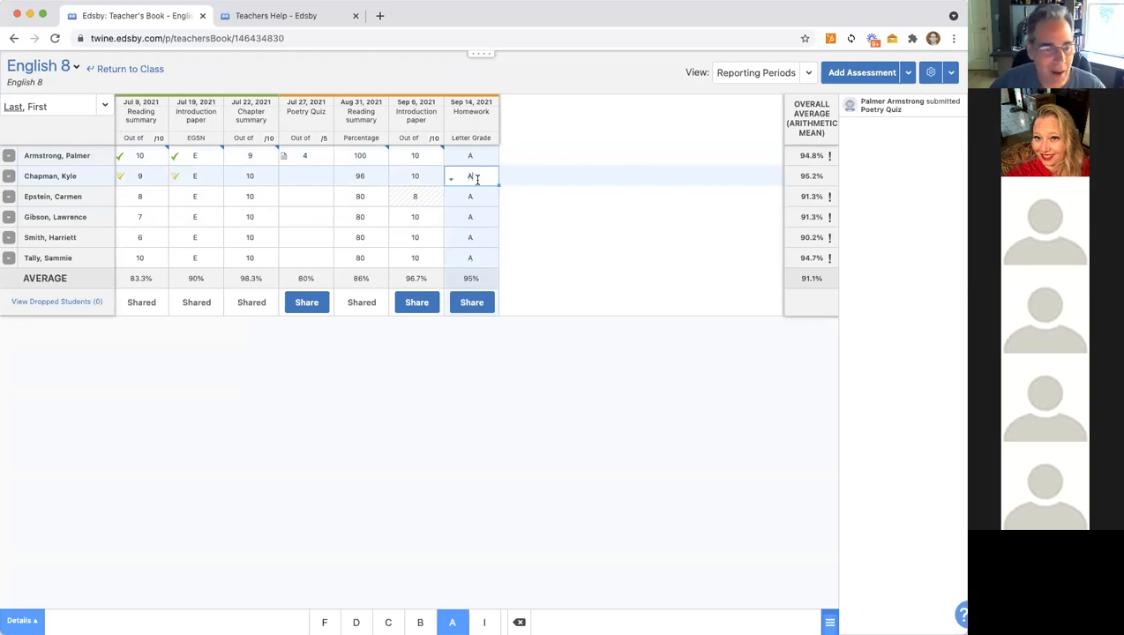
{"action": "key", "text": "Return"}
{"action": "type", "text": "c"}
{"action": "key", "text": "Return"}
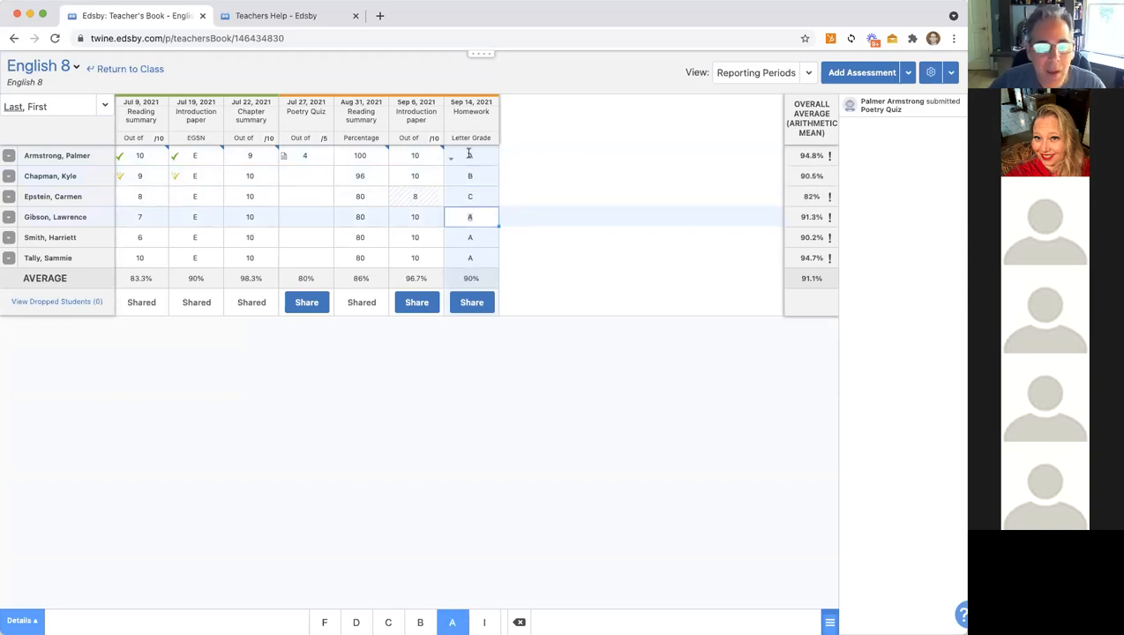
Step: Mark the third student's C grade as Drop From Average
{"action": "left_click", "coordinate": [451, 159]}
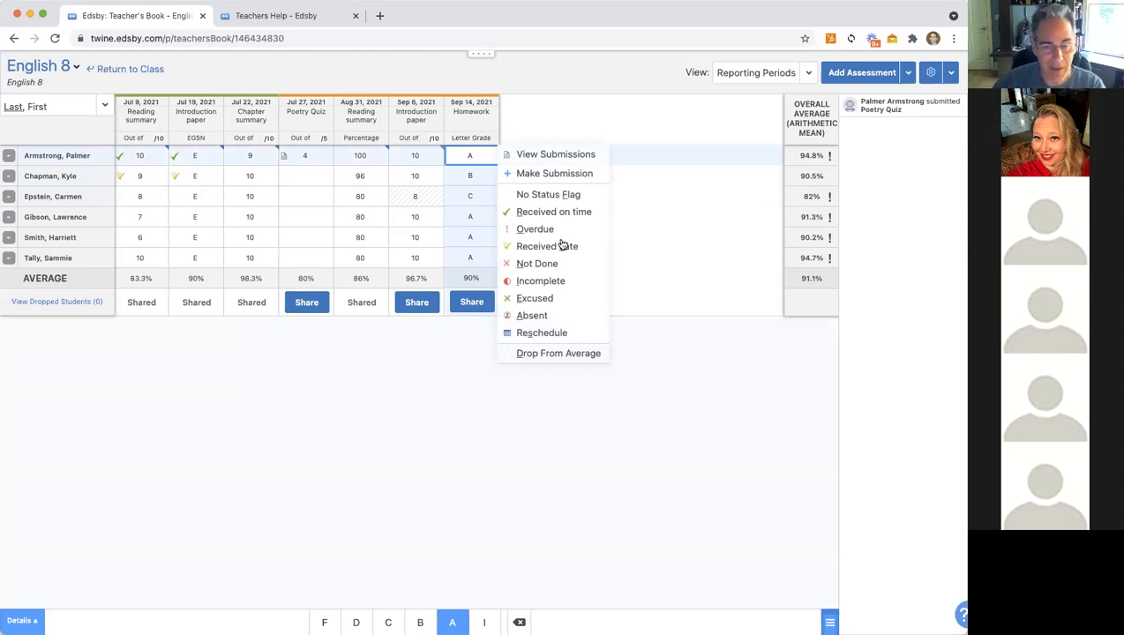
{"action": "left_click", "coordinate": [468, 196]}
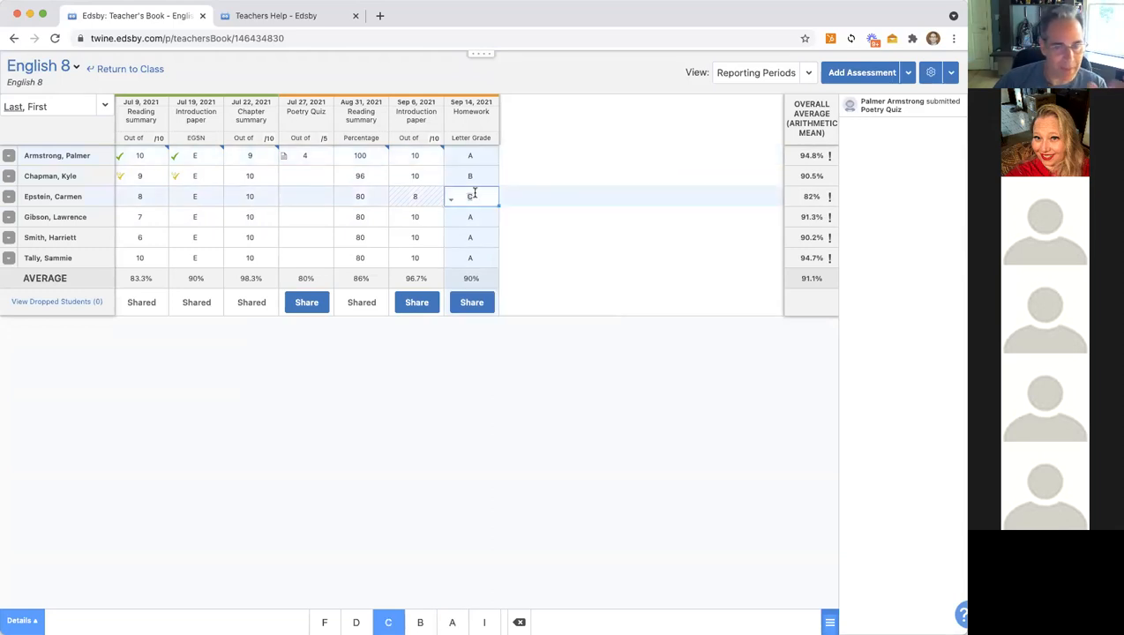
{"action": "left_click", "coordinate": [451, 198]}
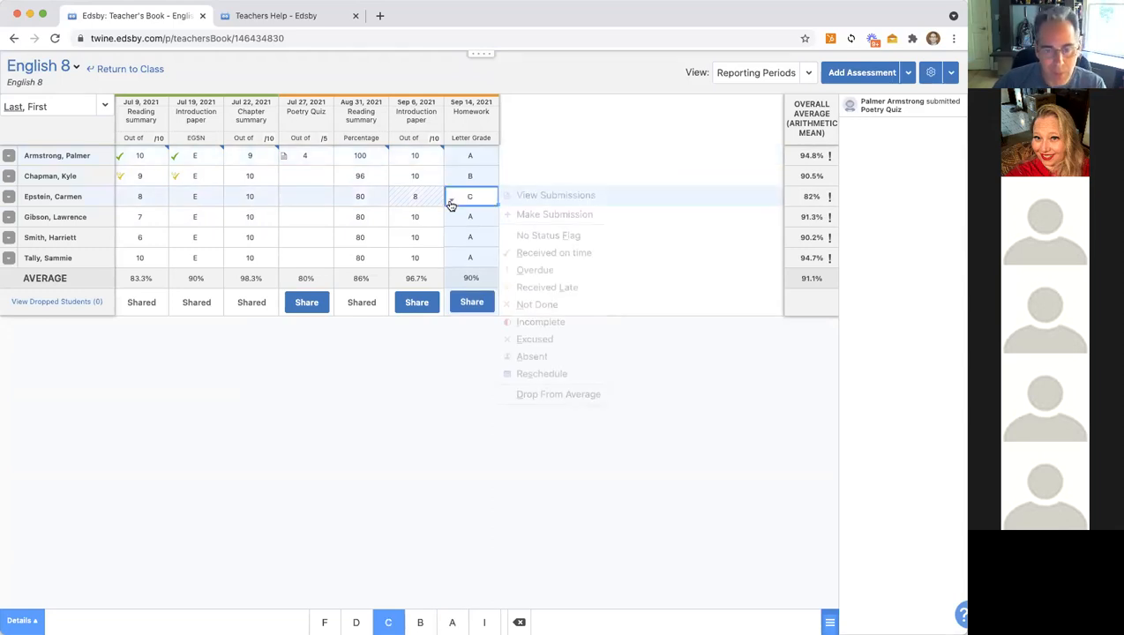
{"action": "left_click", "coordinate": [541, 395]}
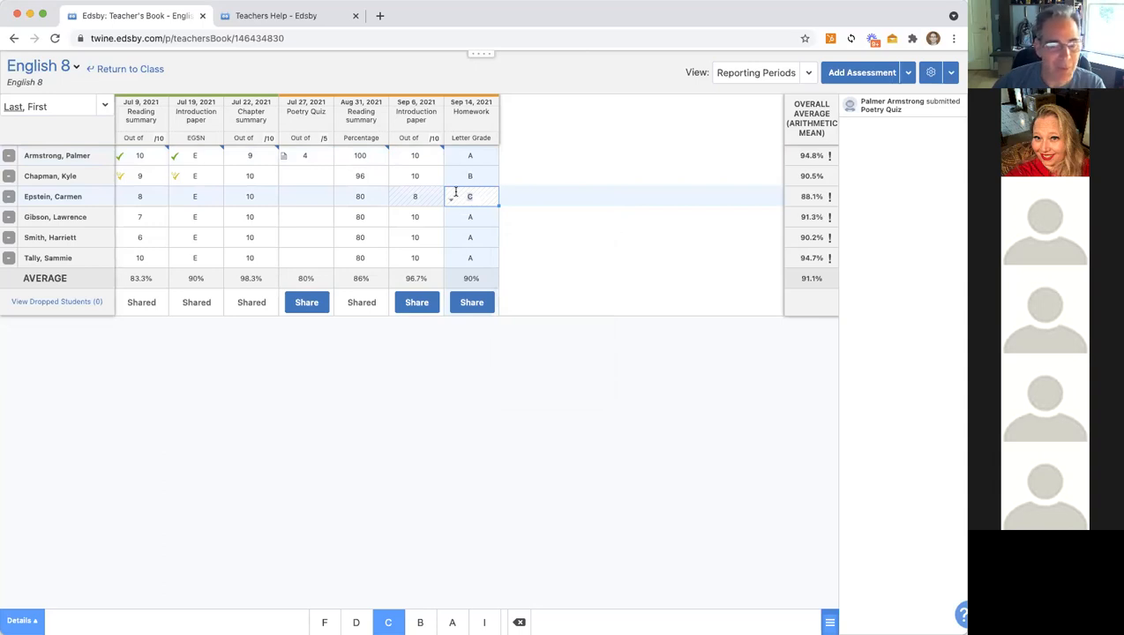
{"action": "left_click", "coordinate": [451, 202]}
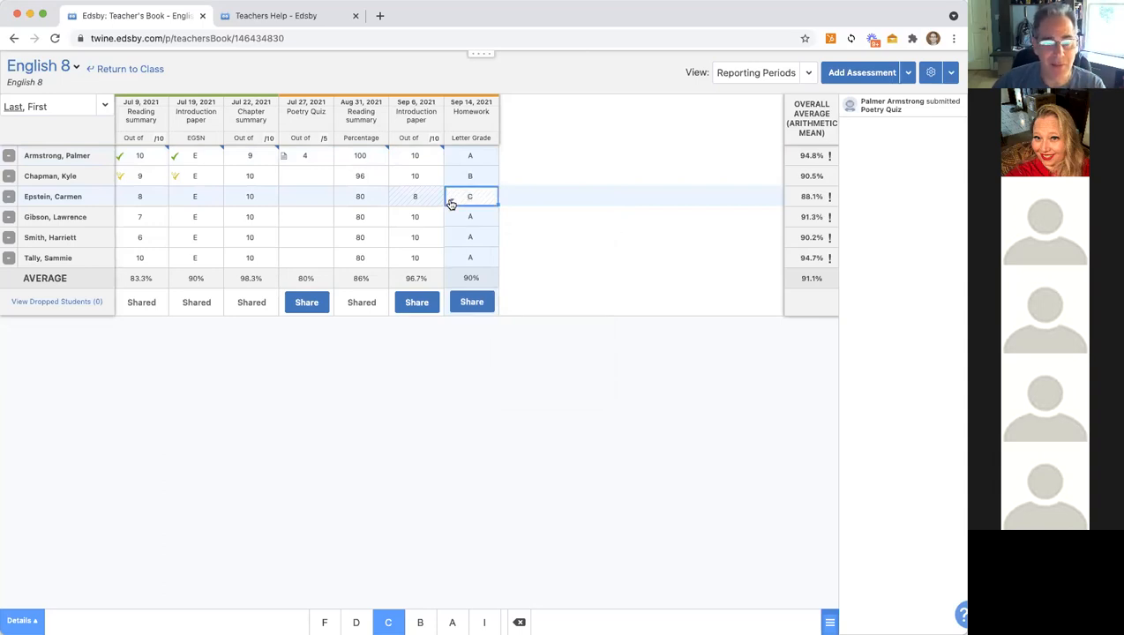
{"action": "left_click", "coordinate": [451, 202]}
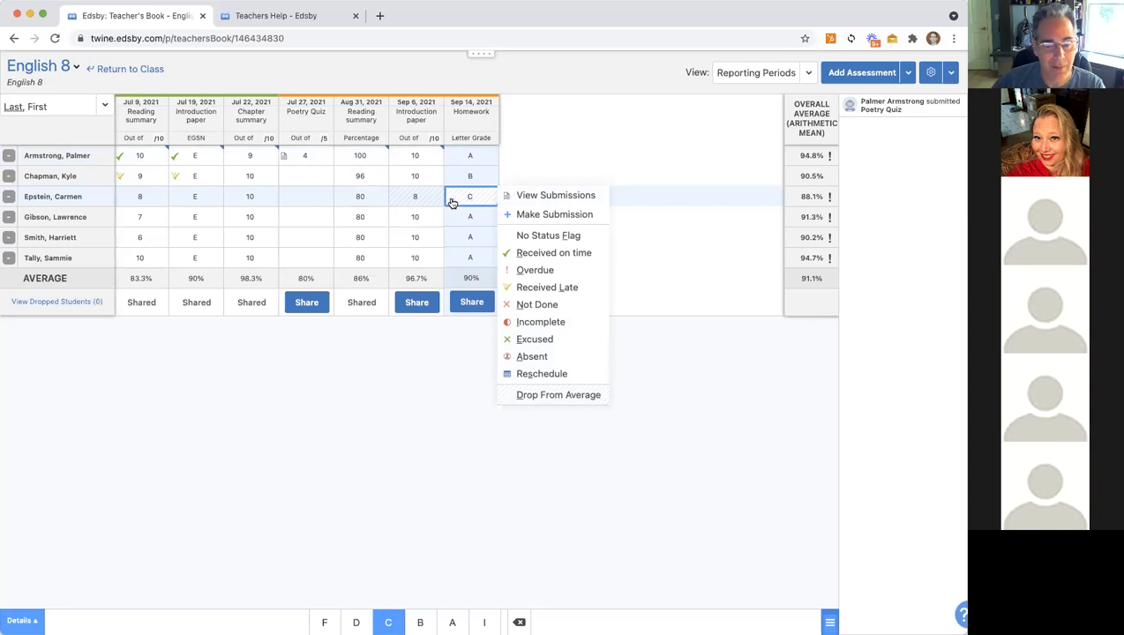
{"action": "left_click", "coordinate": [452, 202]}
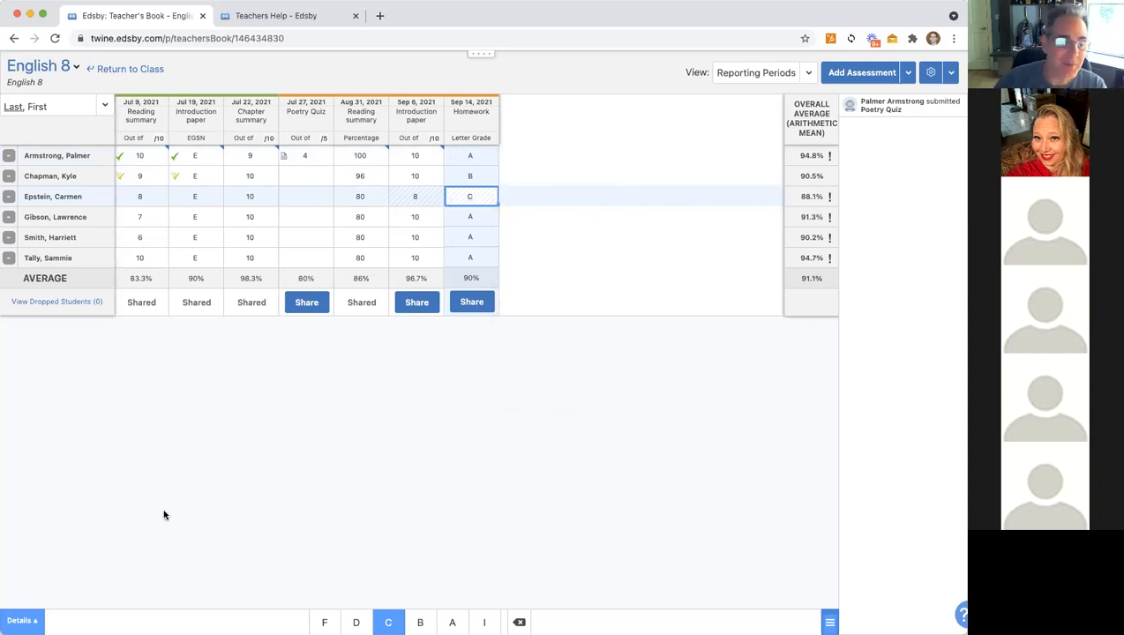
Step: In the Essay: Homework details, comment 'Let's work on this together' on the third student's C
{"action": "left_click", "coordinate": [14, 622]}
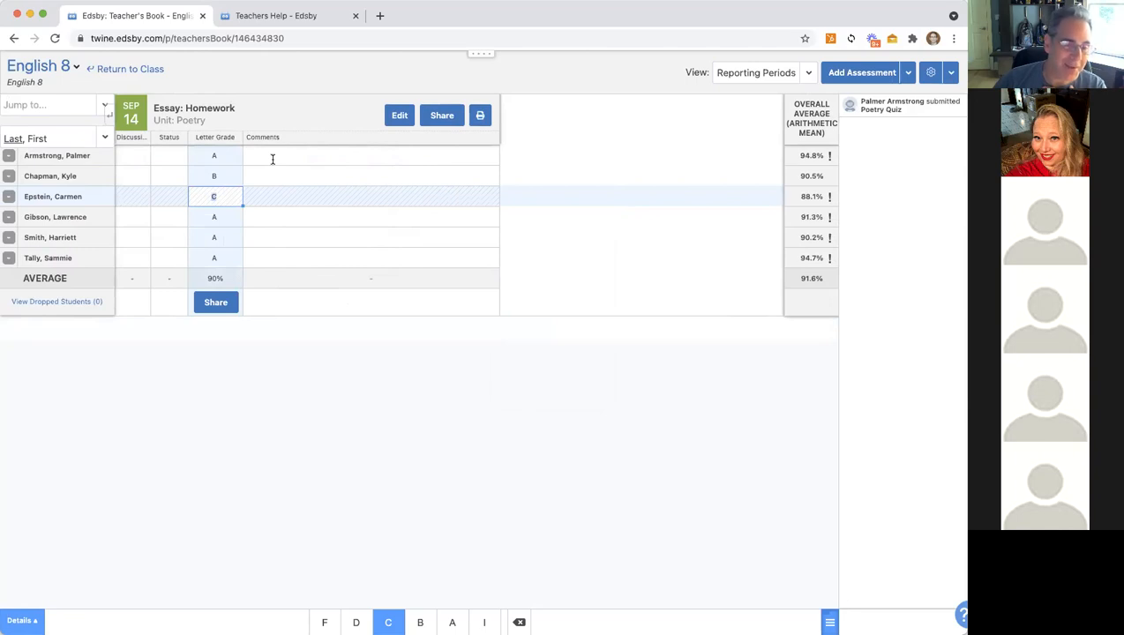
{"action": "left_click", "coordinate": [253, 195]}
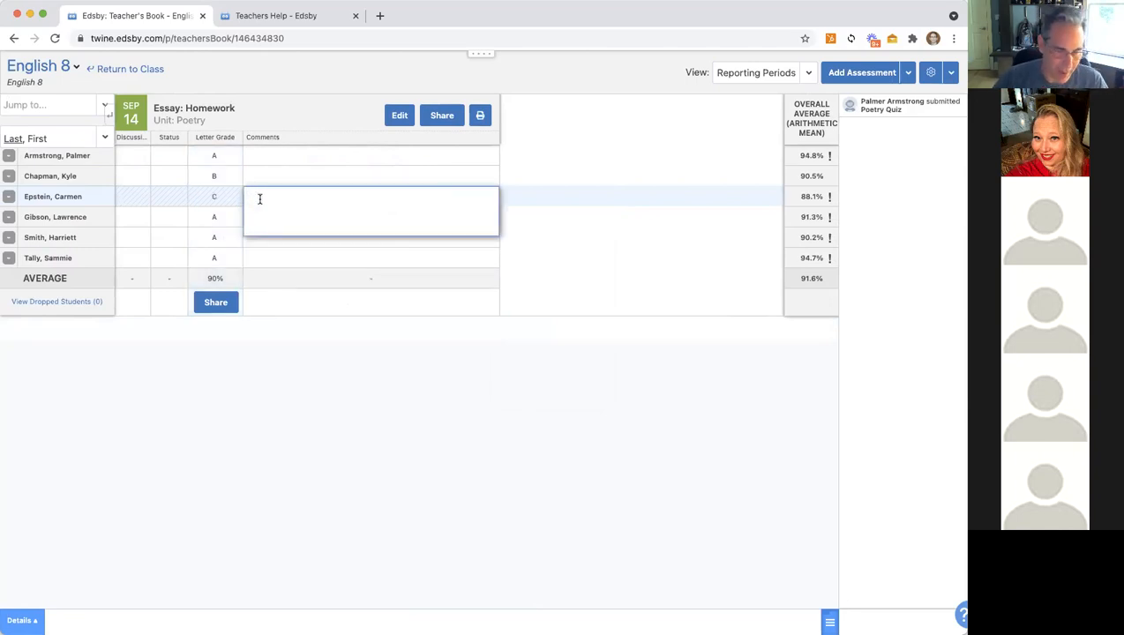
{"action": "type", "text": "Let's work on this together"}
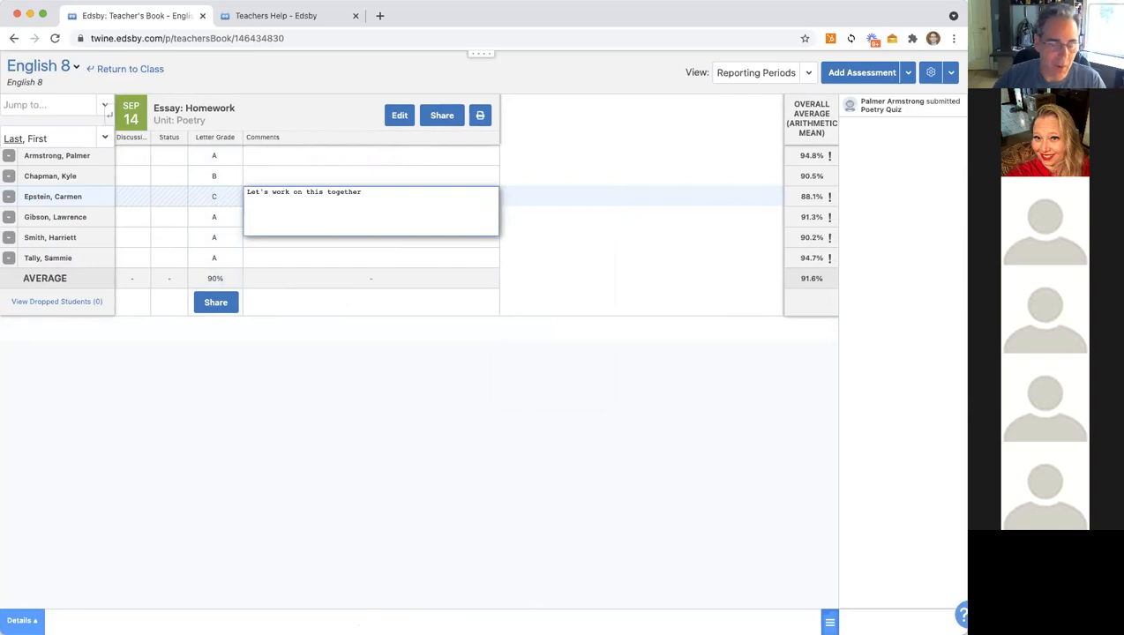
{"action": "key", "text": "Tab"}
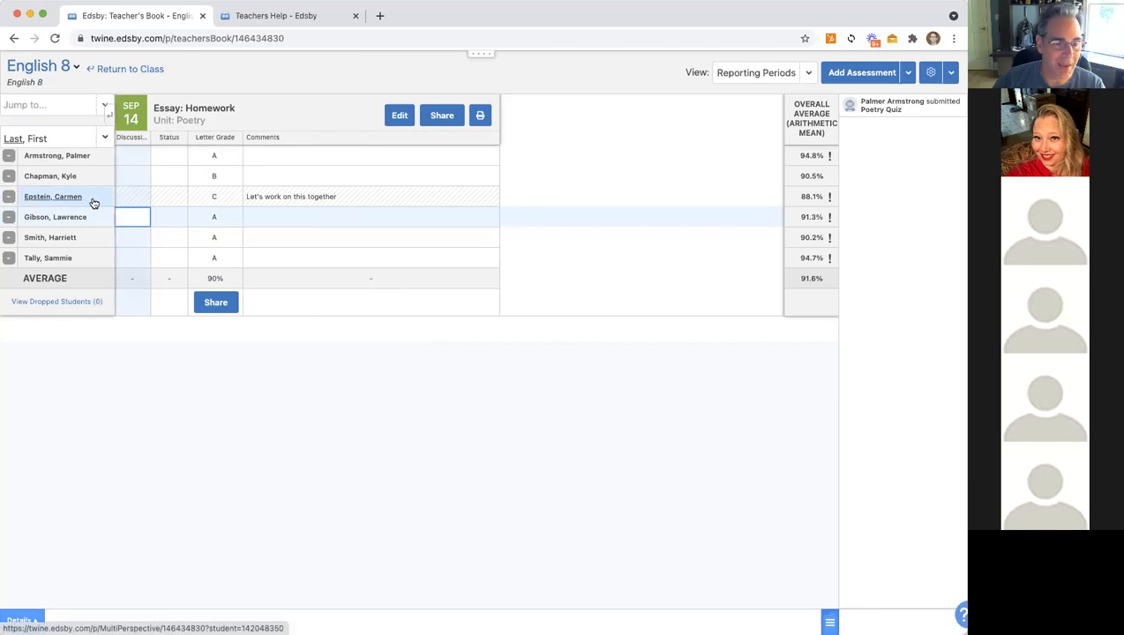
{"action": "mouse_move", "coordinate": [94, 203]}
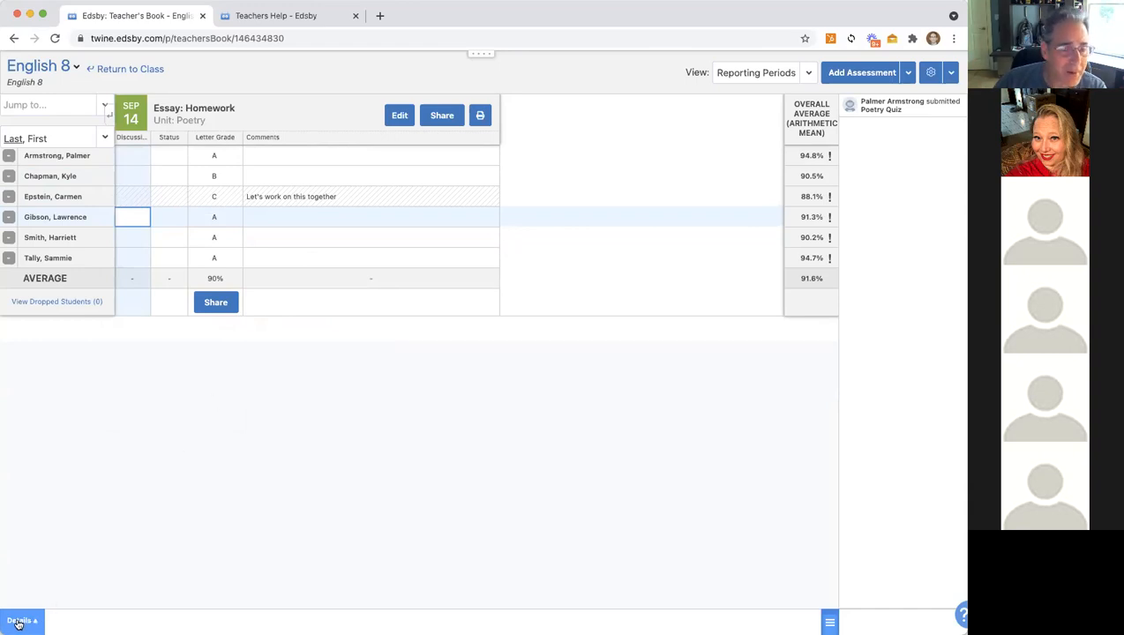
Step: Scroll the English 8 gradebook right to view all assessment columns
{"action": "scroll", "coordinate": [239, 525], "scroll_direction": "right", "scroll_amount": 5}
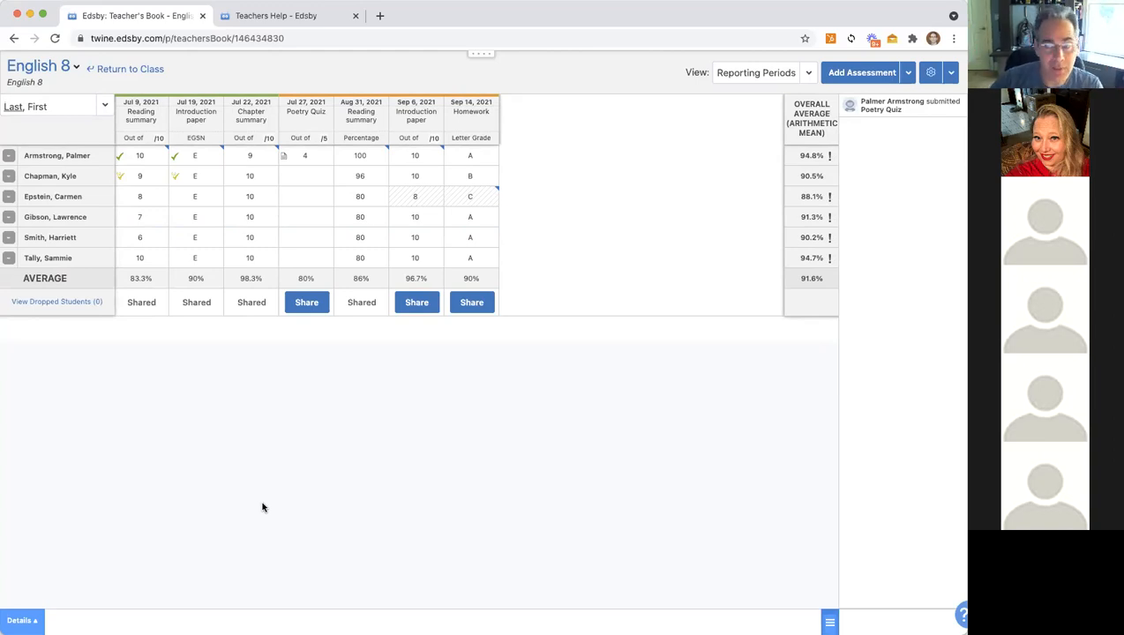
Step: In English 8's Edit Weighting, remove the Quiz, Test, Homework and Assignment buckets
{"action": "left_click", "coordinate": [930, 74]}
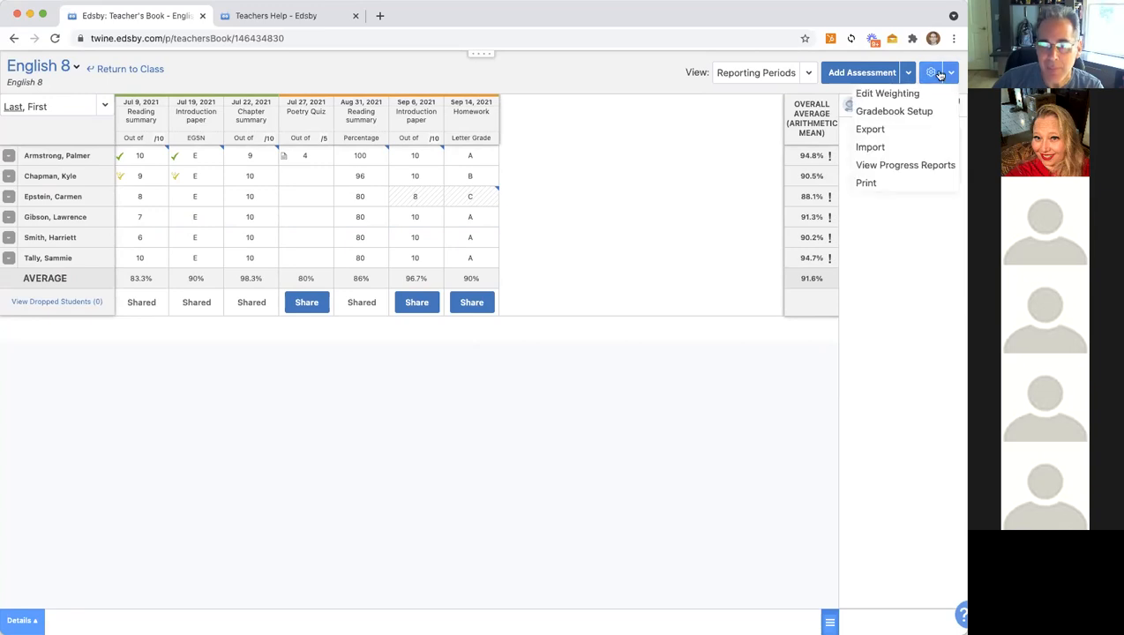
{"action": "left_click", "coordinate": [897, 94]}
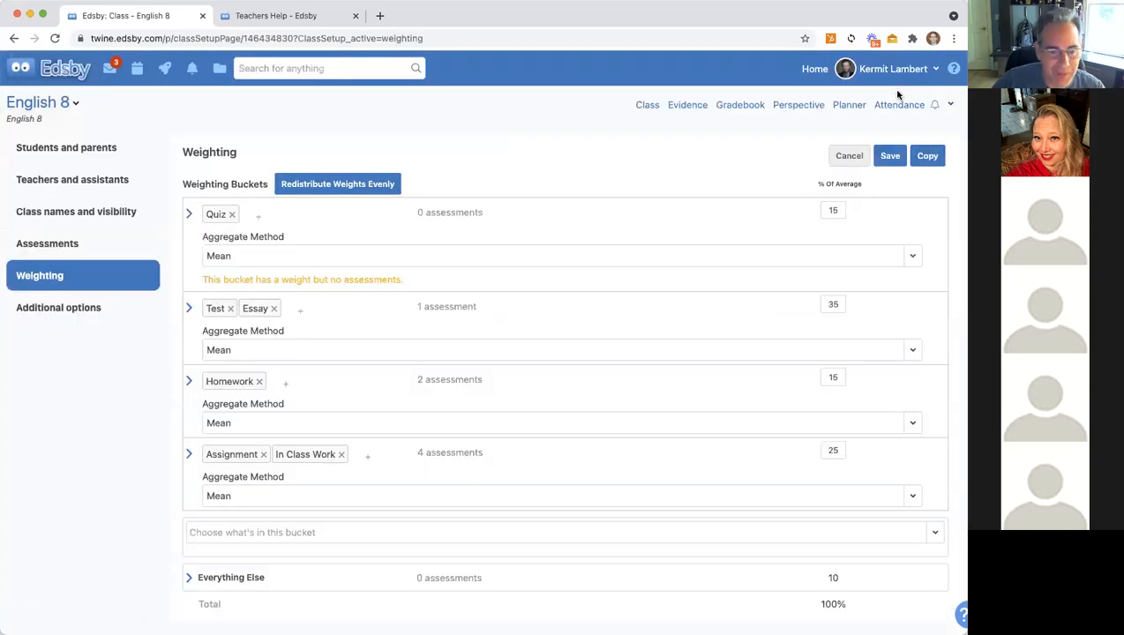
{"action": "left_click", "coordinate": [231, 214]}
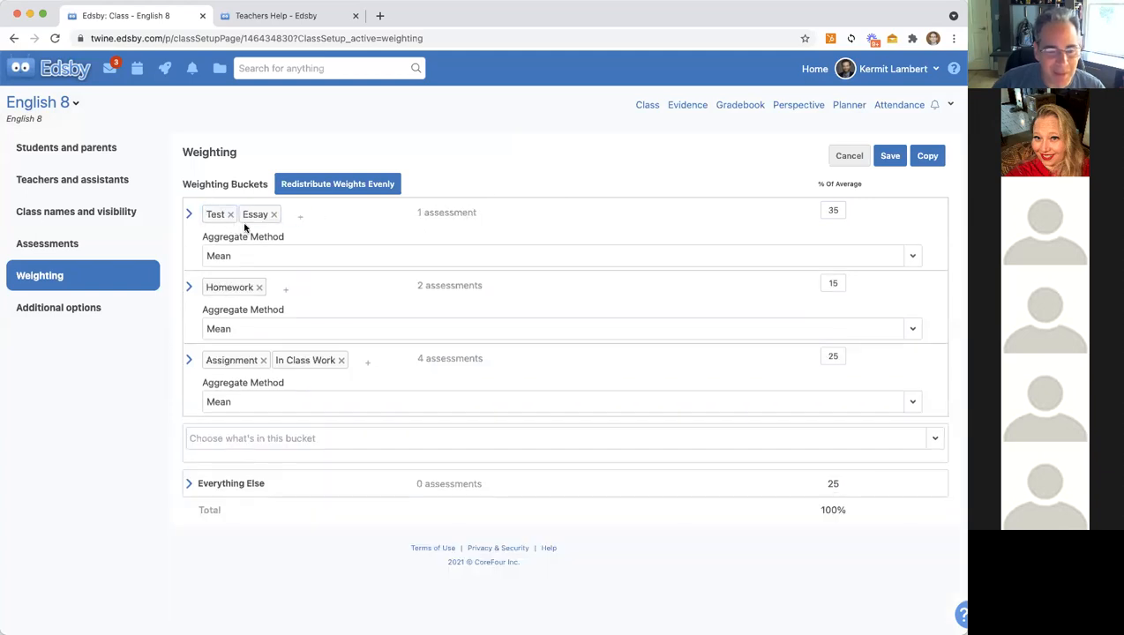
{"action": "left_click", "coordinate": [273, 214]}
{"action": "left_click", "coordinate": [230, 214]}
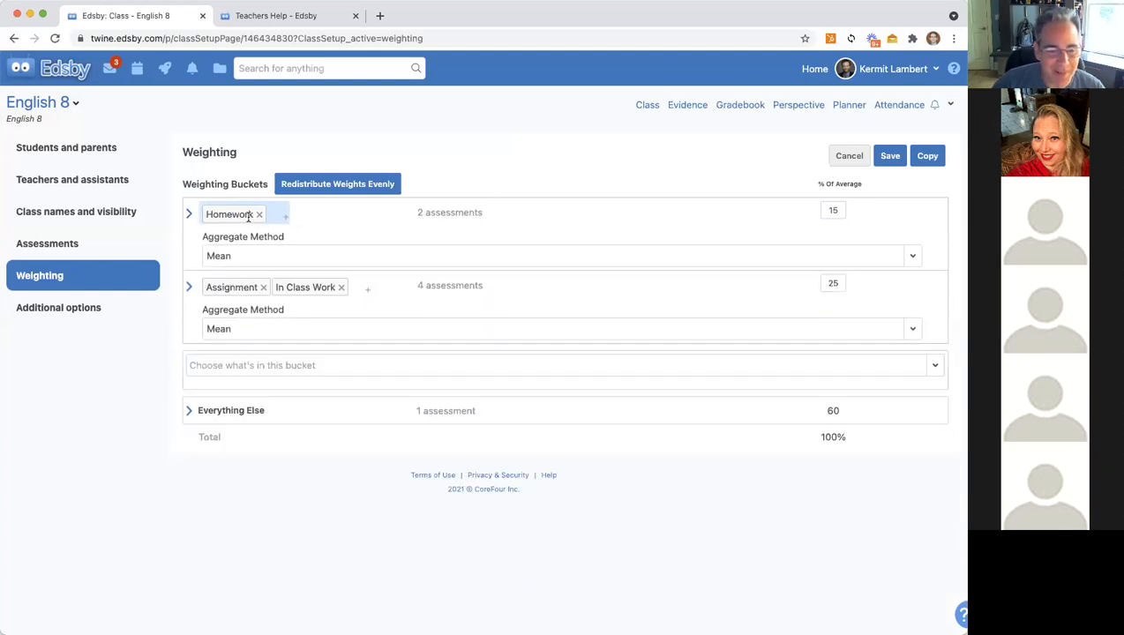
{"action": "left_click", "coordinate": [259, 214]}
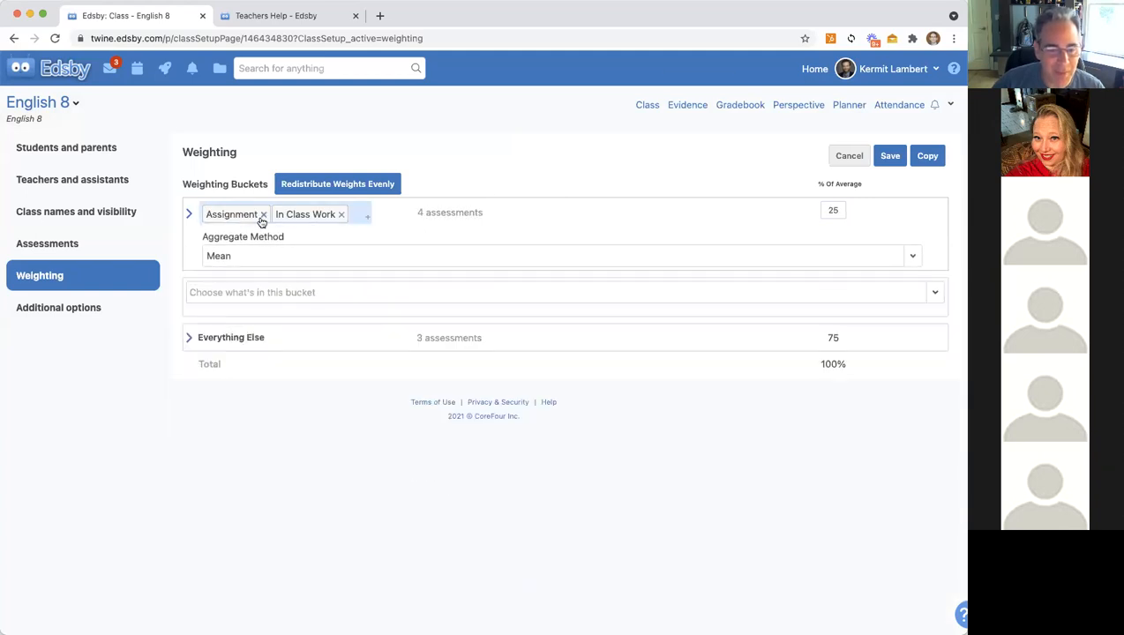
{"action": "left_click", "coordinate": [340, 214]}
{"action": "left_click", "coordinate": [264, 215]}
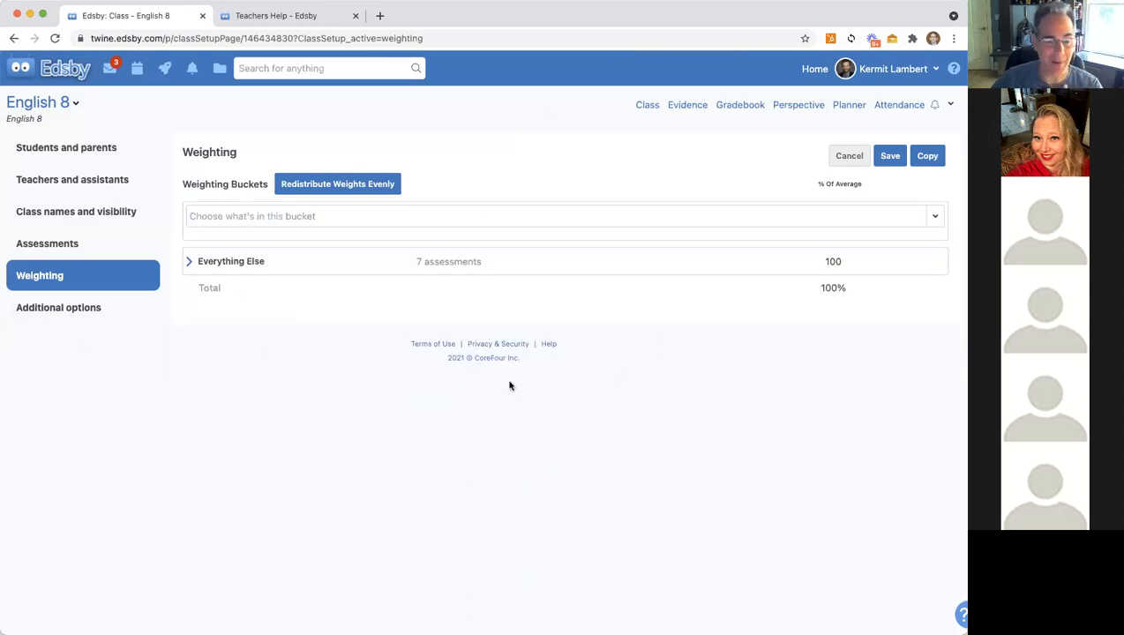
Step: Create a Homework and In Class Work bucket worth 25% of the average, combined by Mean
{"action": "left_click", "coordinate": [224, 216]}
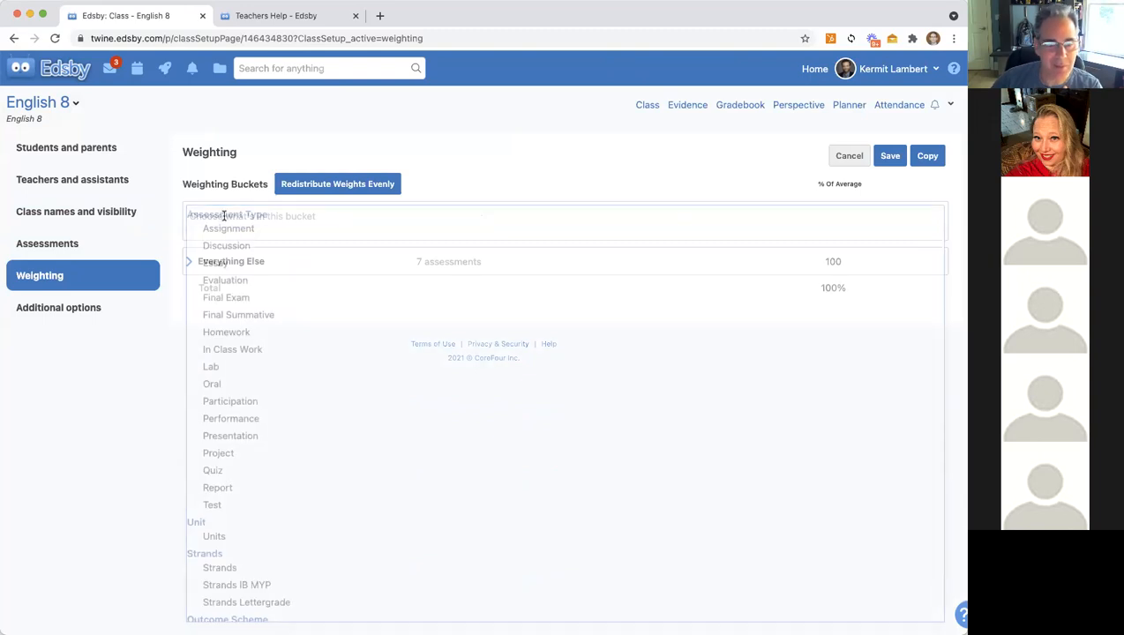
{"action": "left_click", "coordinate": [239, 332]}
{"action": "left_click", "coordinate": [288, 217]}
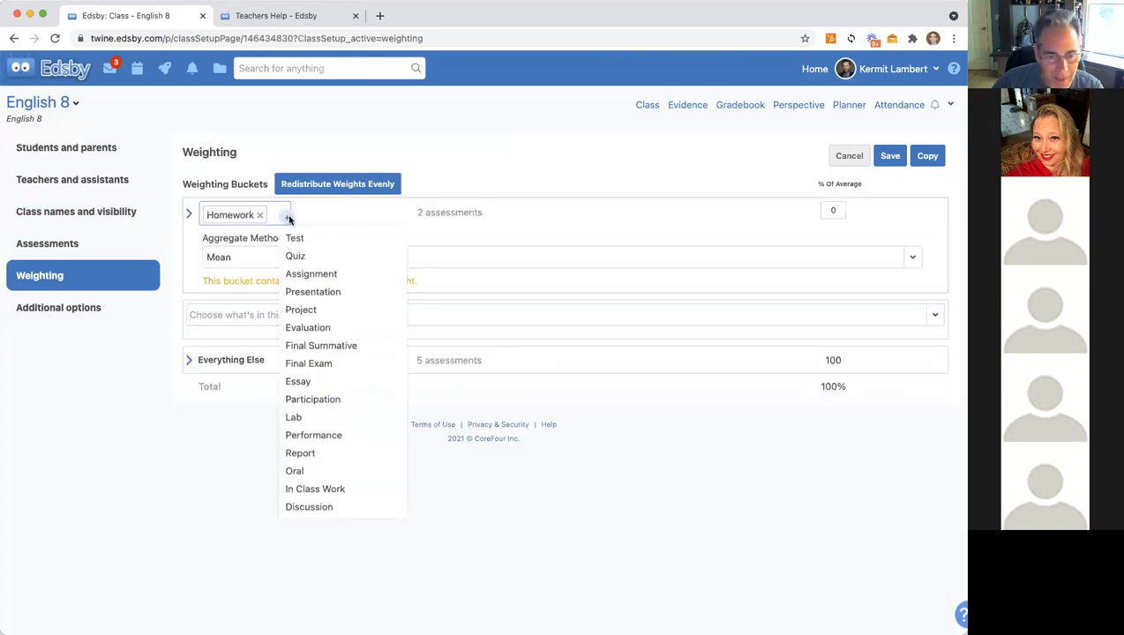
{"action": "left_click", "coordinate": [309, 488]}
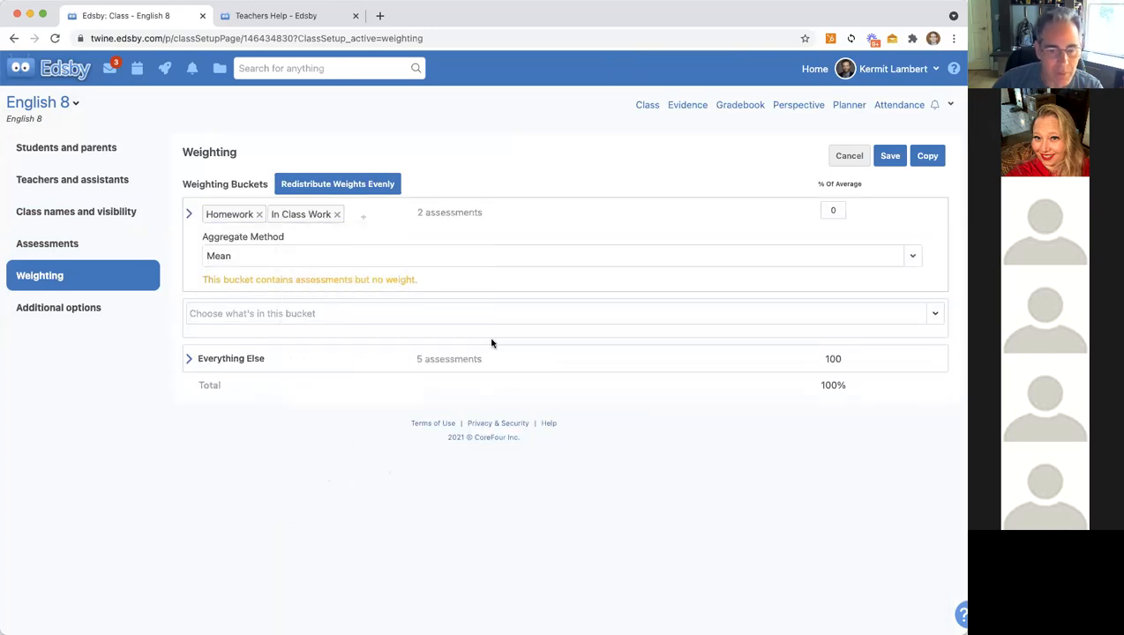
{"action": "left_click", "coordinate": [833, 211]}
{"action": "type", "text": "25"}
{"action": "key", "text": "Tab"}
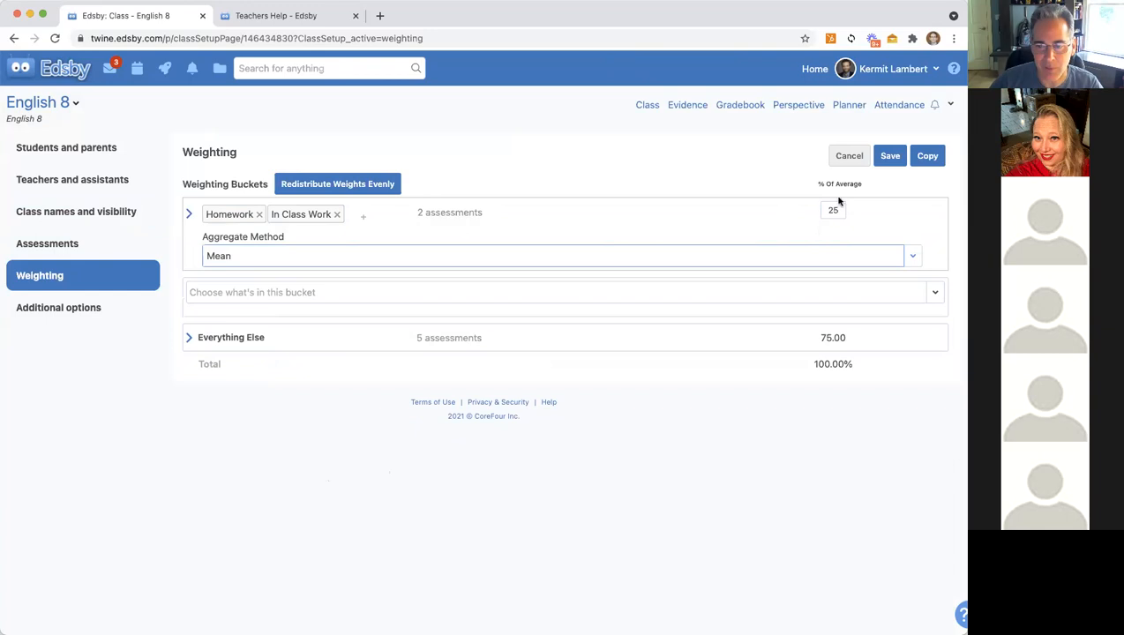
{"action": "left_click", "coordinate": [914, 256]}
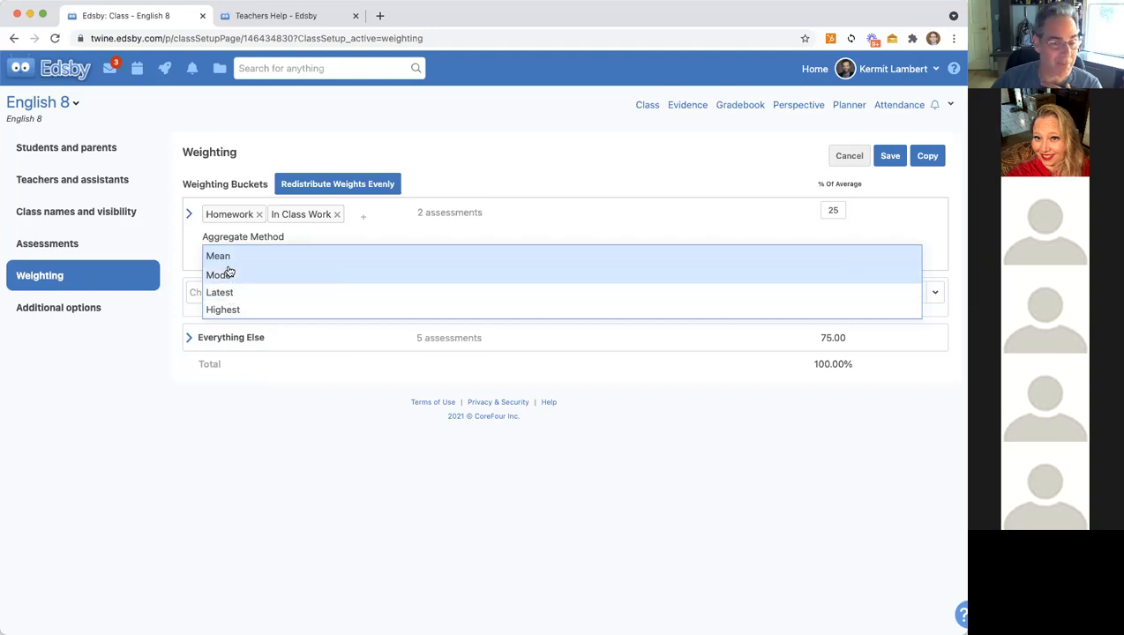
{"action": "left_click", "coordinate": [565, 218]}
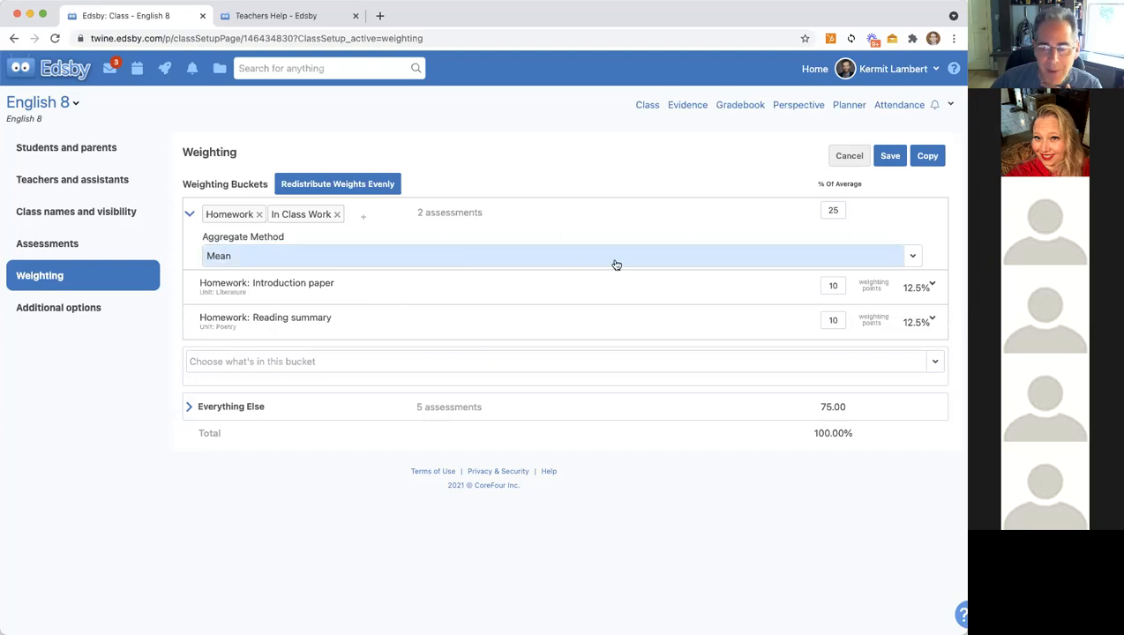
{"action": "left_click", "coordinate": [244, 370]}
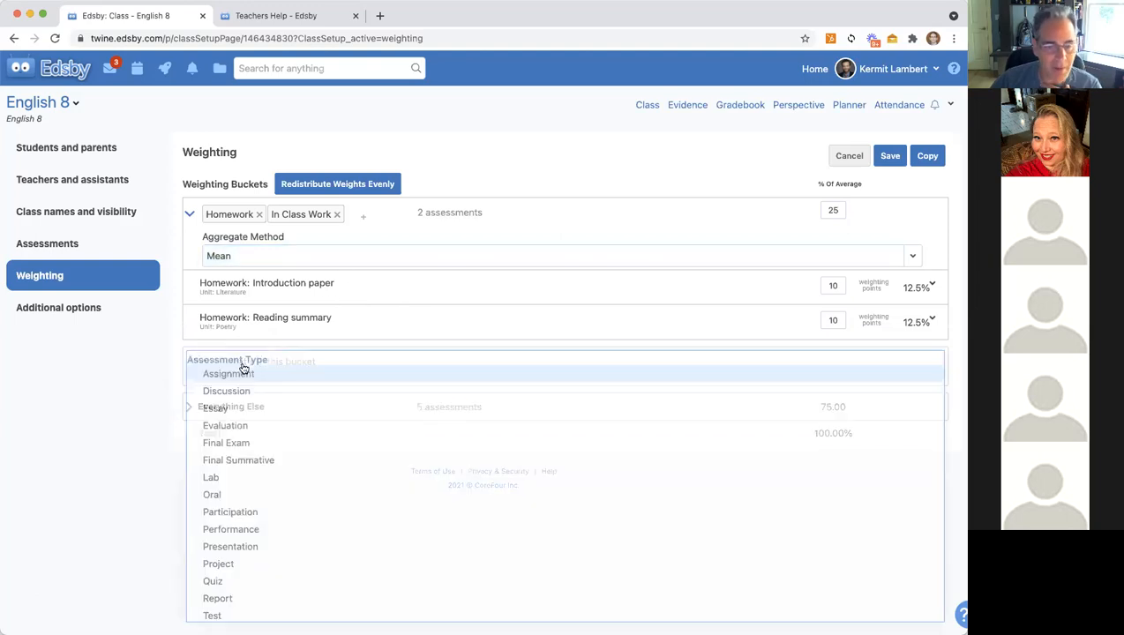
Step: Create a Participation weighting bucket weighted 25
{"action": "left_click", "coordinate": [225, 513]}
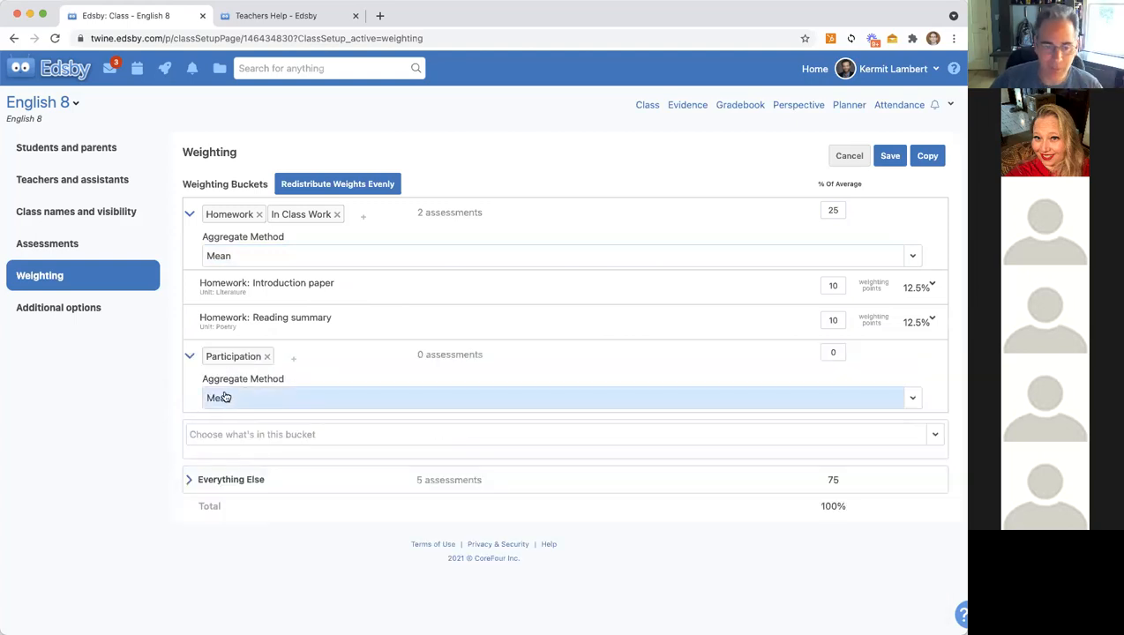
{"action": "left_click", "coordinate": [835, 353]}
{"action": "type", "text": "25"}
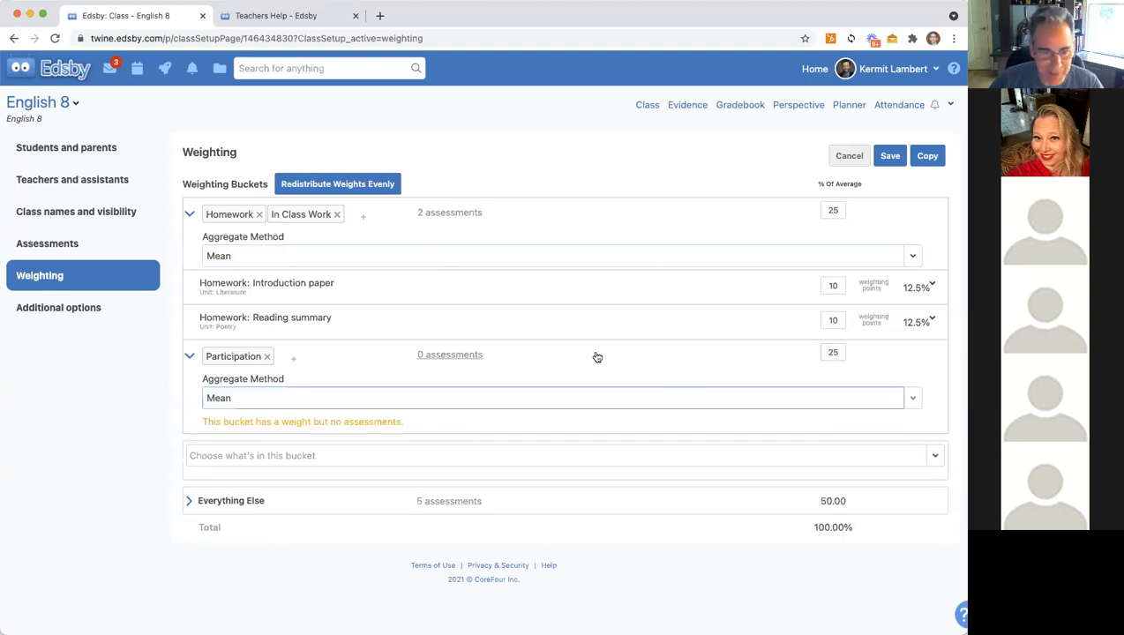
Step: Create an Essay bucket that also includes Test, weighted 40
{"action": "left_click", "coordinate": [240, 462]}
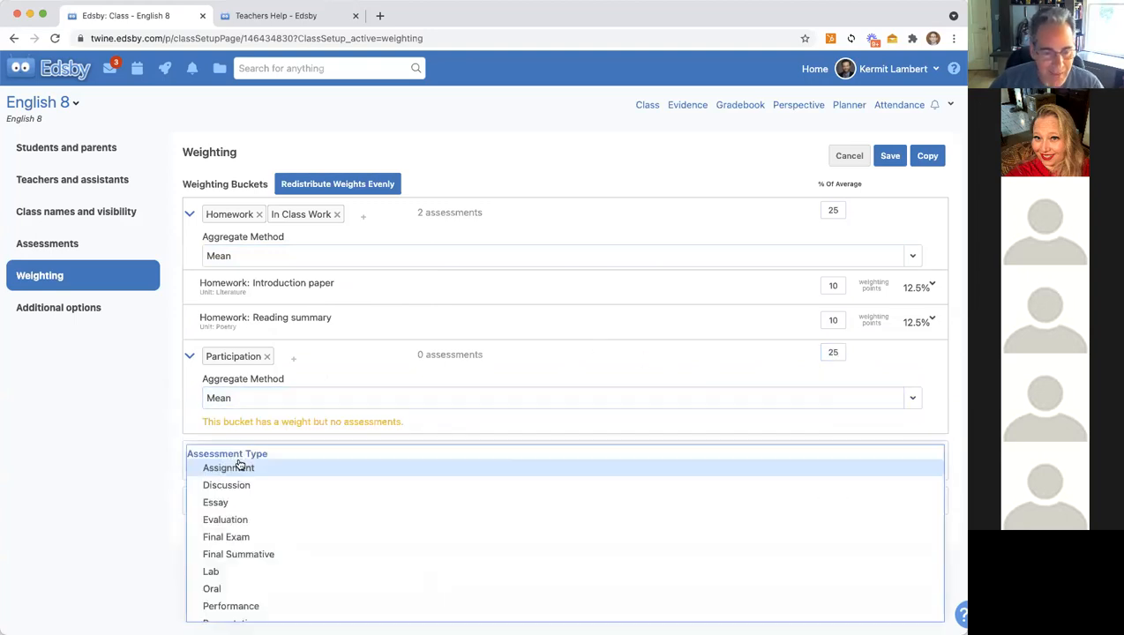
{"action": "left_click", "coordinate": [219, 504]}
{"action": "left_click", "coordinate": [266, 453]}
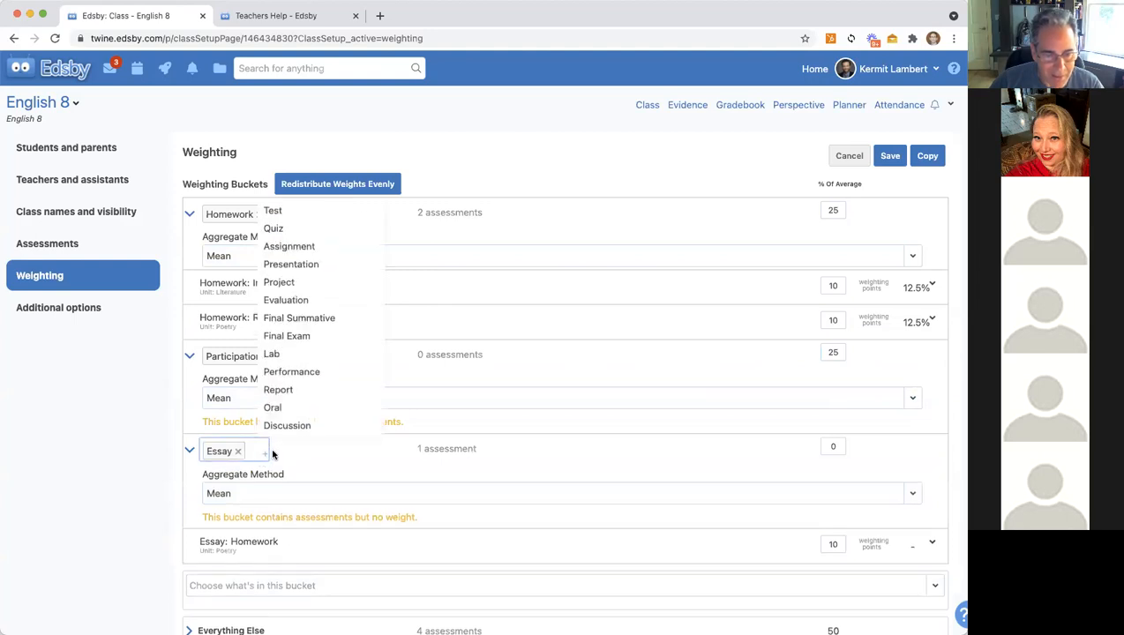
{"action": "left_click", "coordinate": [278, 213]}
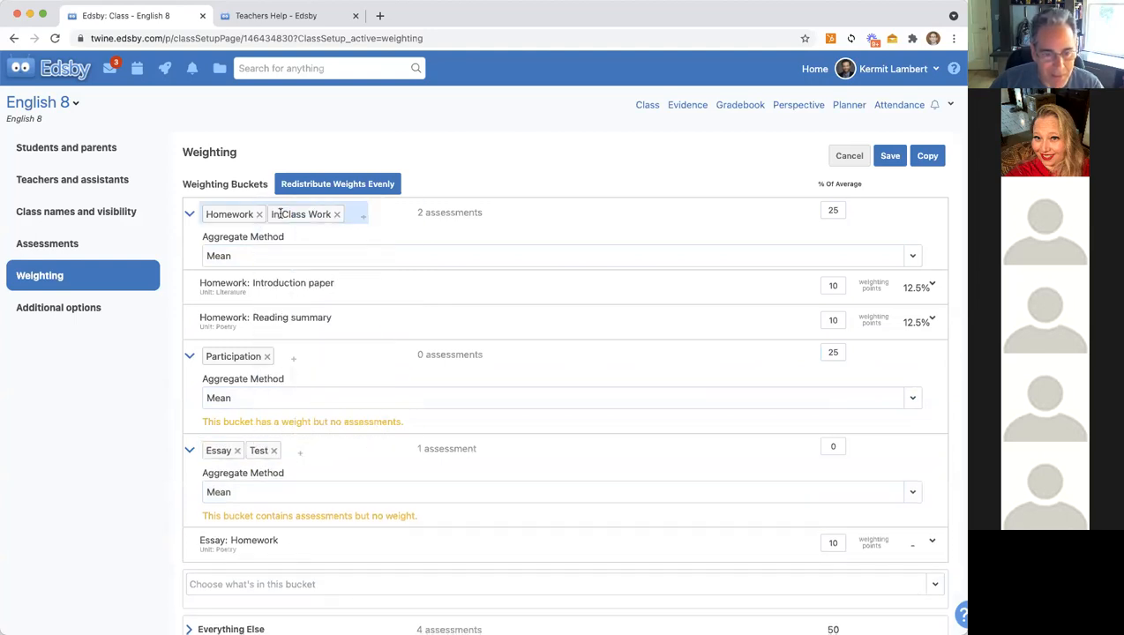
{"action": "left_click", "coordinate": [840, 445]}
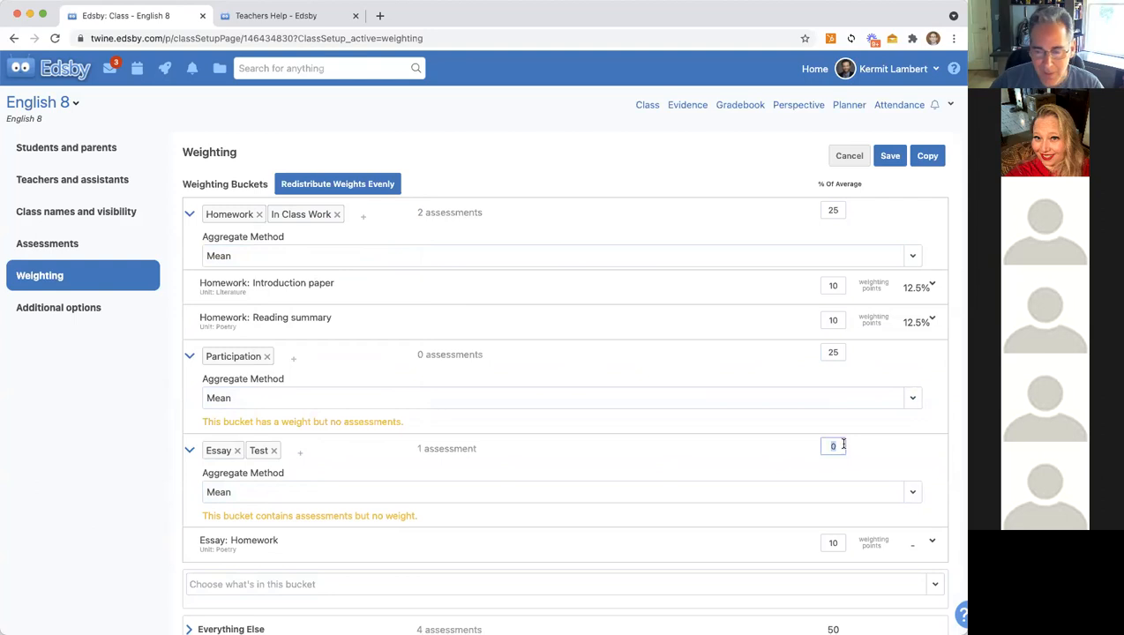
{"action": "type", "text": "40"}
{"action": "key", "text": "Tab"}
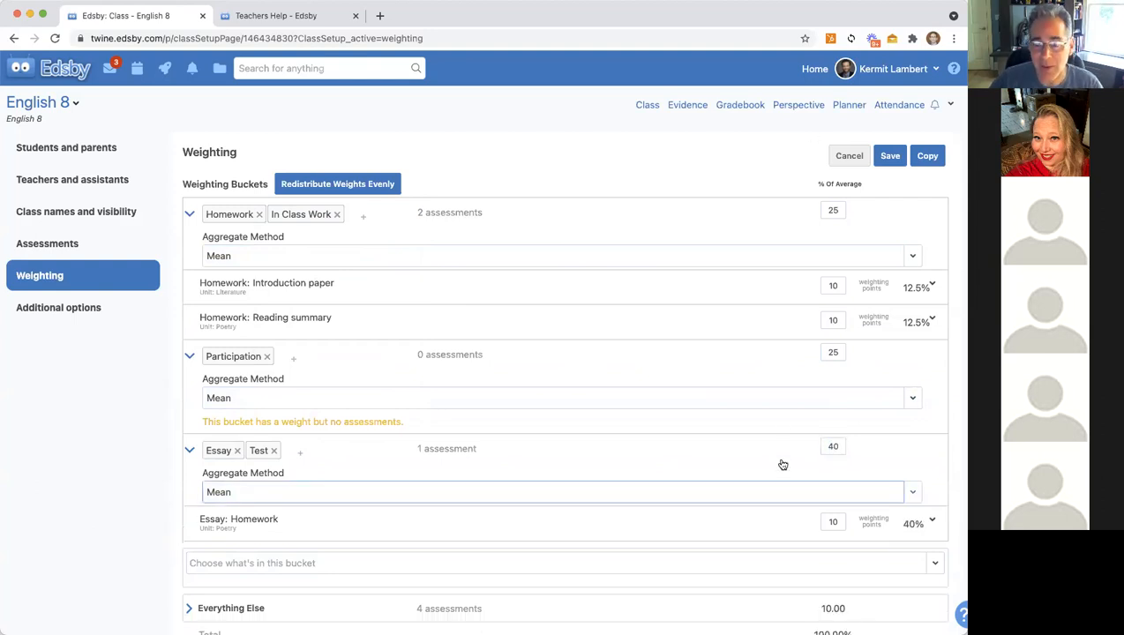
Step: Save the weighting totalling 100% and go back to the English 8 class feed
{"action": "scroll", "coordinate": [780, 465], "scroll_direction": "down", "scroll_amount": 2}
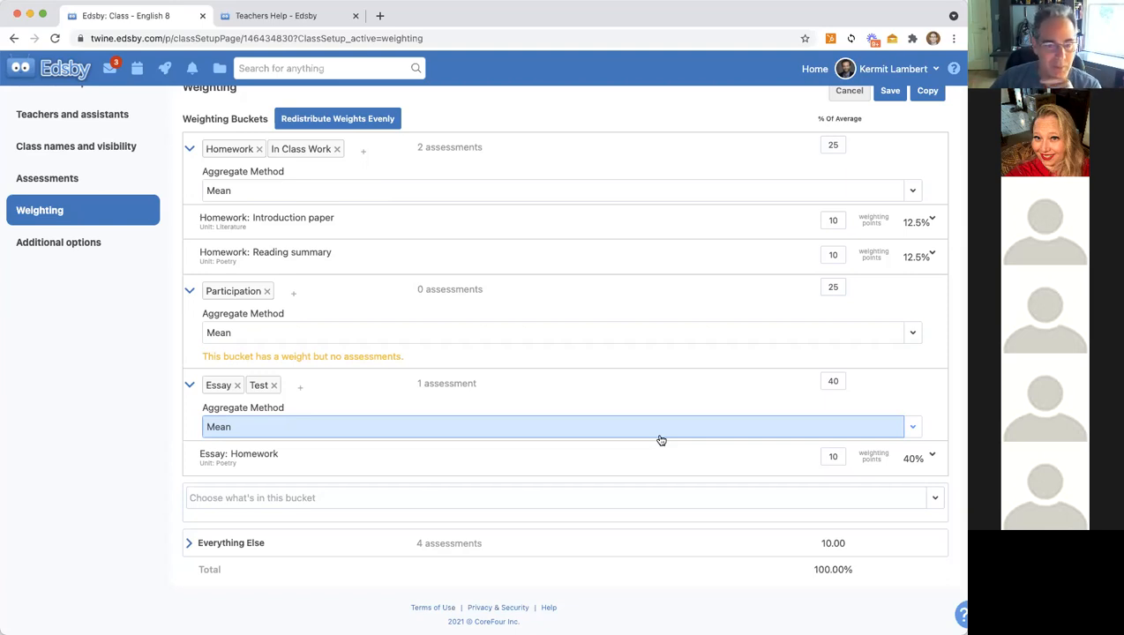
{"action": "scroll", "coordinate": [660, 440], "scroll_direction": "up", "scroll_amount": 2}
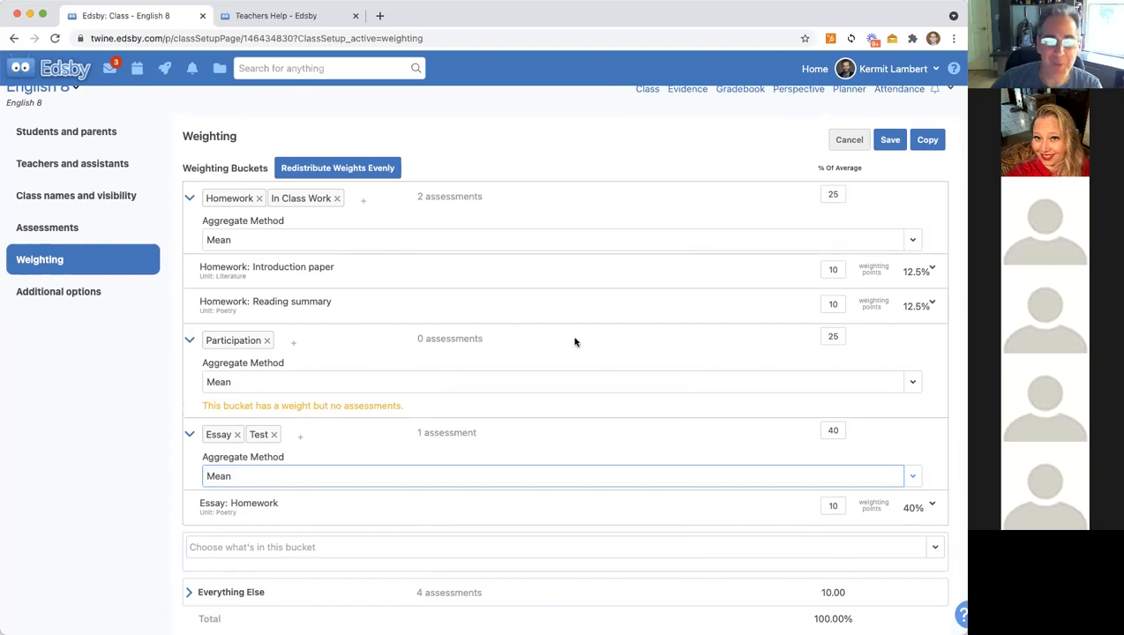
{"action": "scroll", "coordinate": [764, 184], "scroll_direction": "up", "scroll_amount": 1}
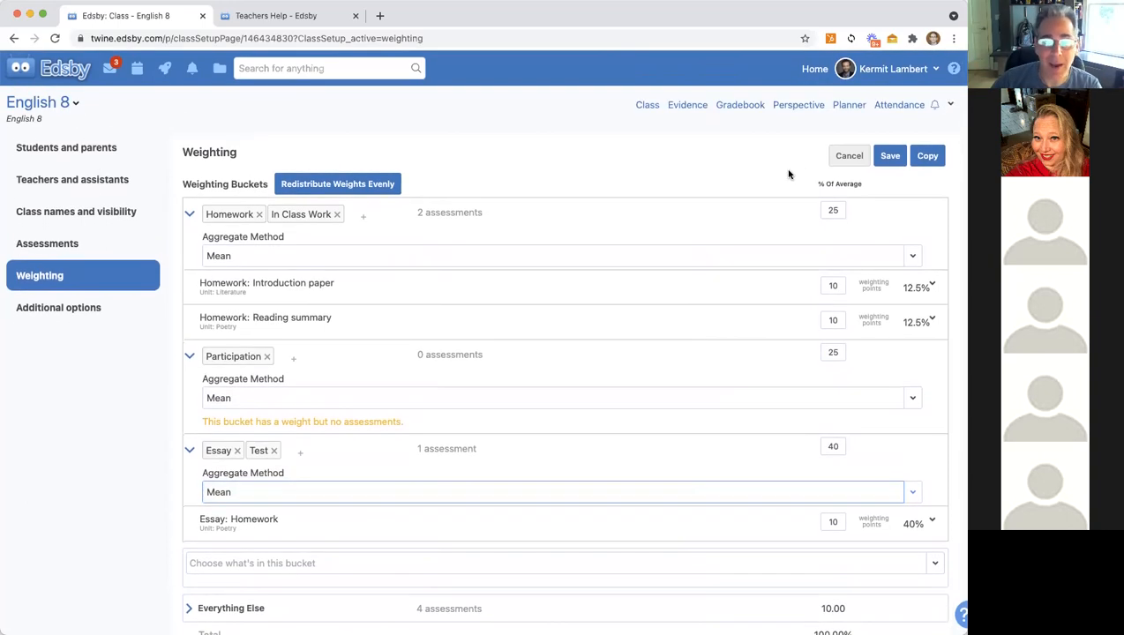
{"action": "left_click", "coordinate": [889, 156]}
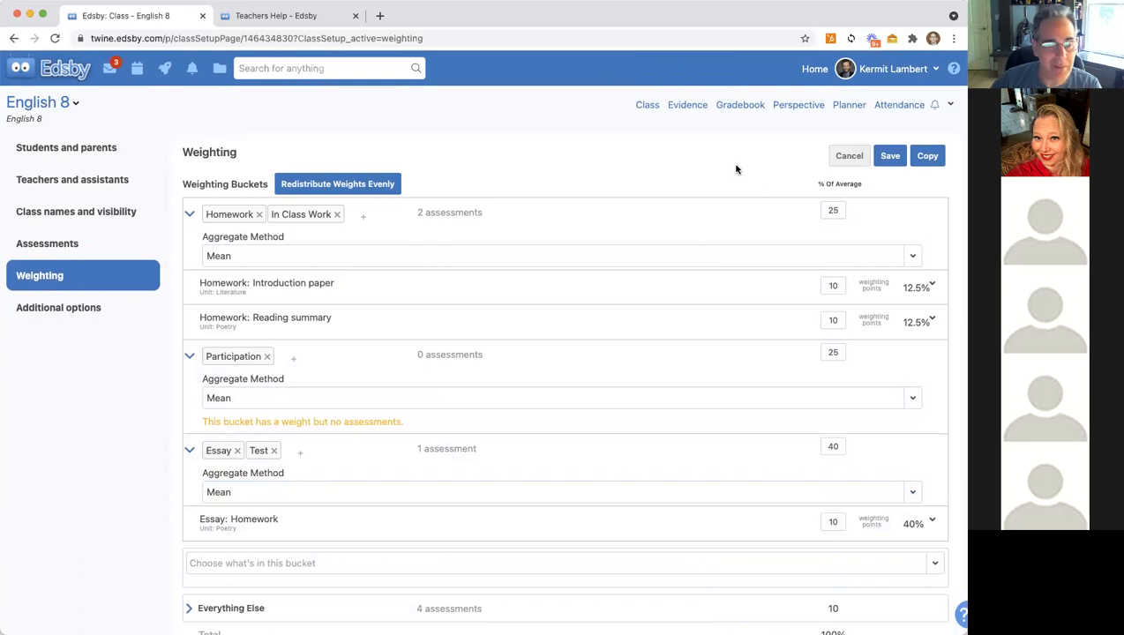
{"action": "left_click", "coordinate": [648, 105]}
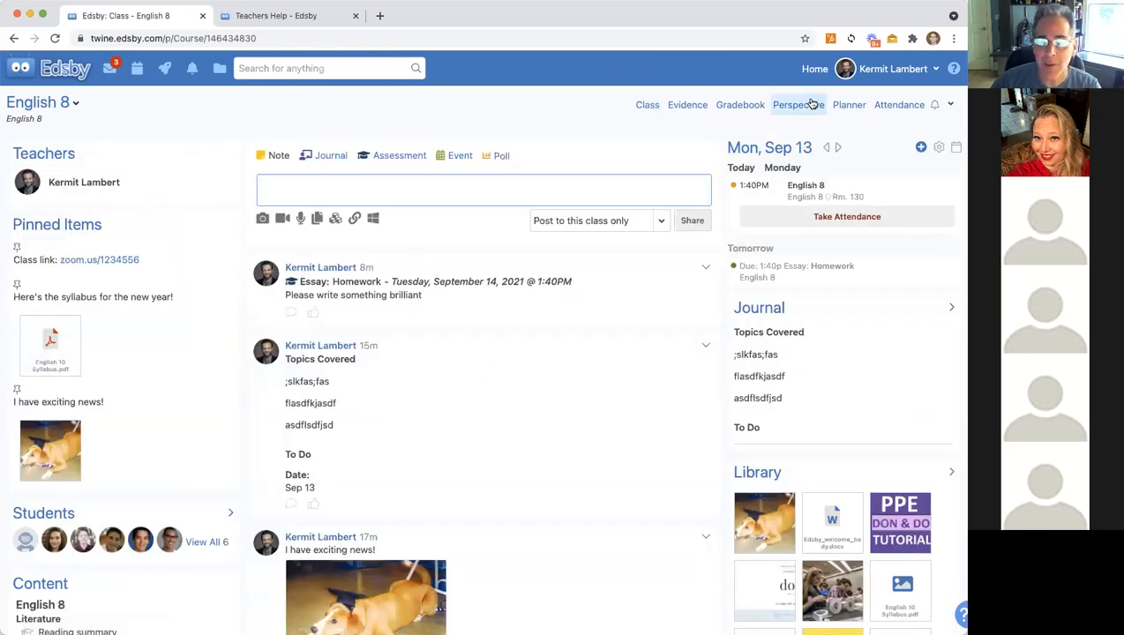
Step: Open the English 8 gradebook and revisit Edit Weighting from its settings menu
{"action": "left_click", "coordinate": [734, 107]}
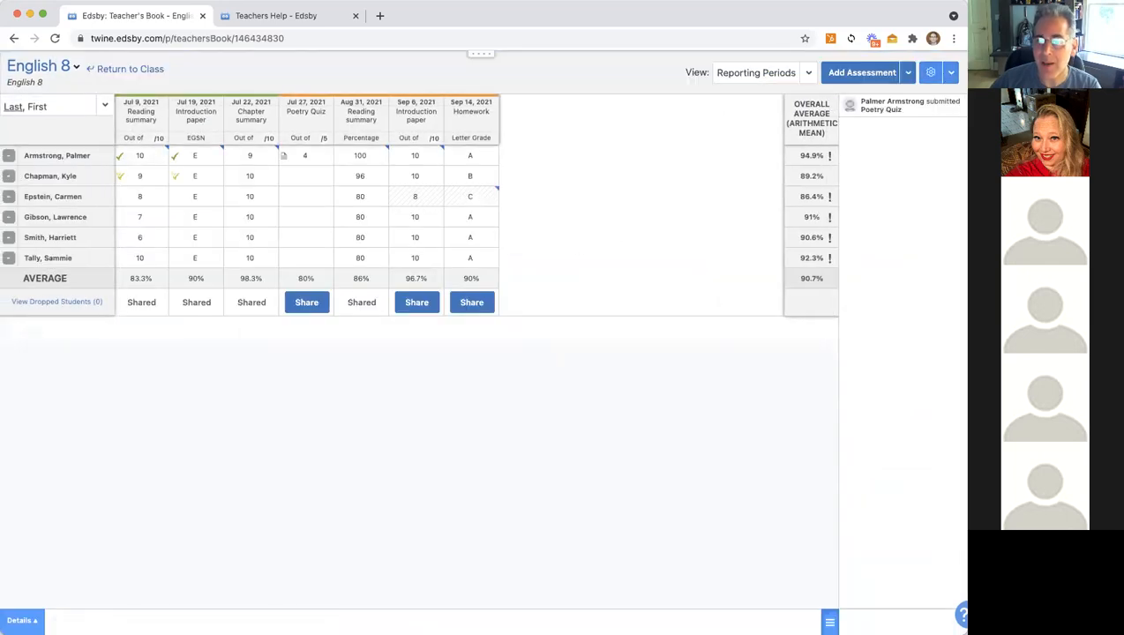
{"action": "left_click", "coordinate": [951, 74]}
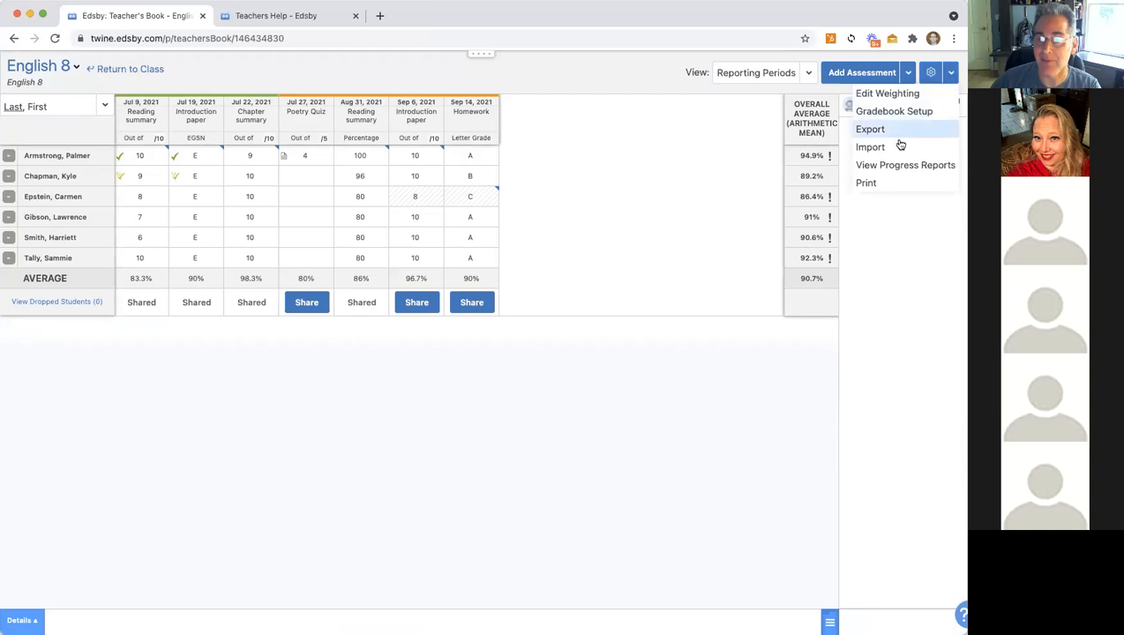
{"action": "left_click", "coordinate": [887, 95]}
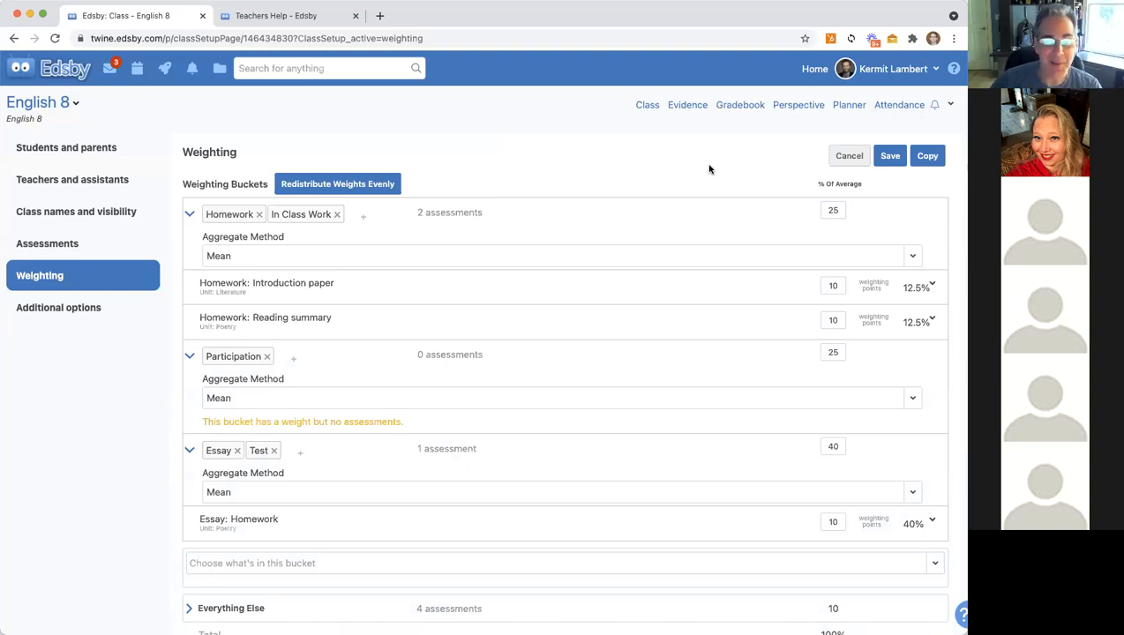
{"action": "left_click", "coordinate": [737, 106]}
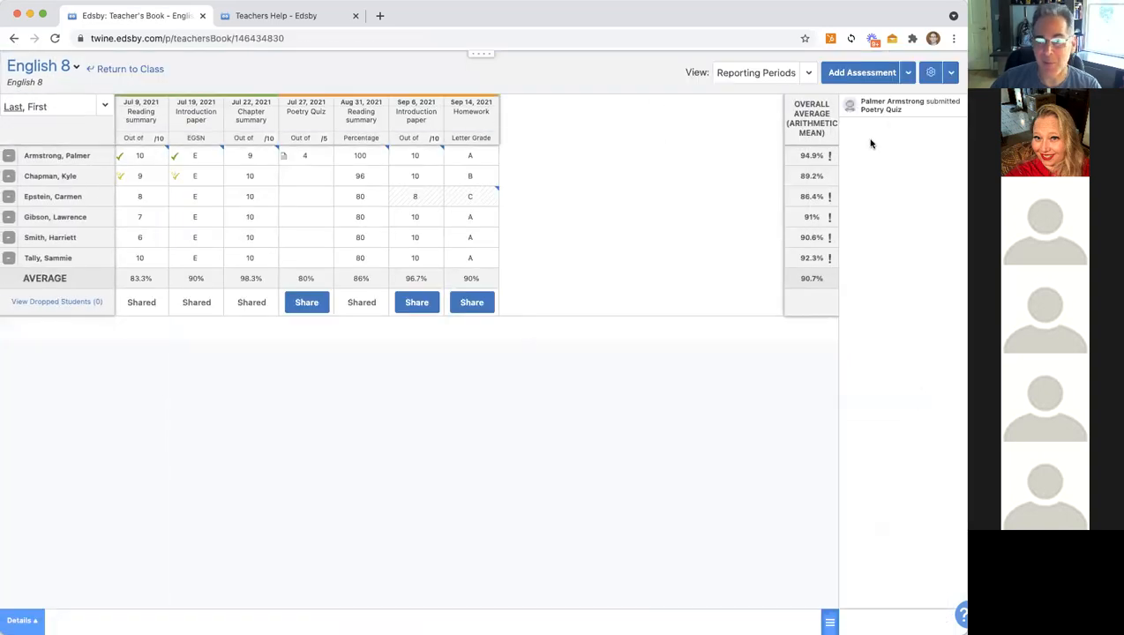
Step: Look over the addable assessment types, then go back to the class page and Home
{"action": "left_click", "coordinate": [873, 73]}
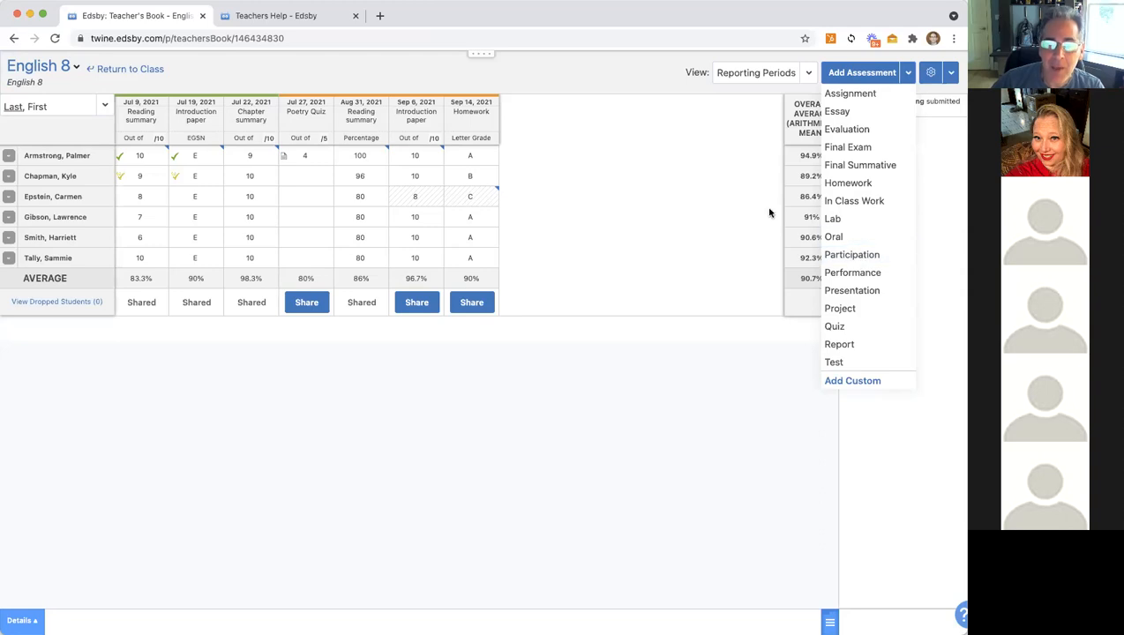
{"action": "left_click", "coordinate": [673, 202]}
{"action": "left_click", "coordinate": [111, 71]}
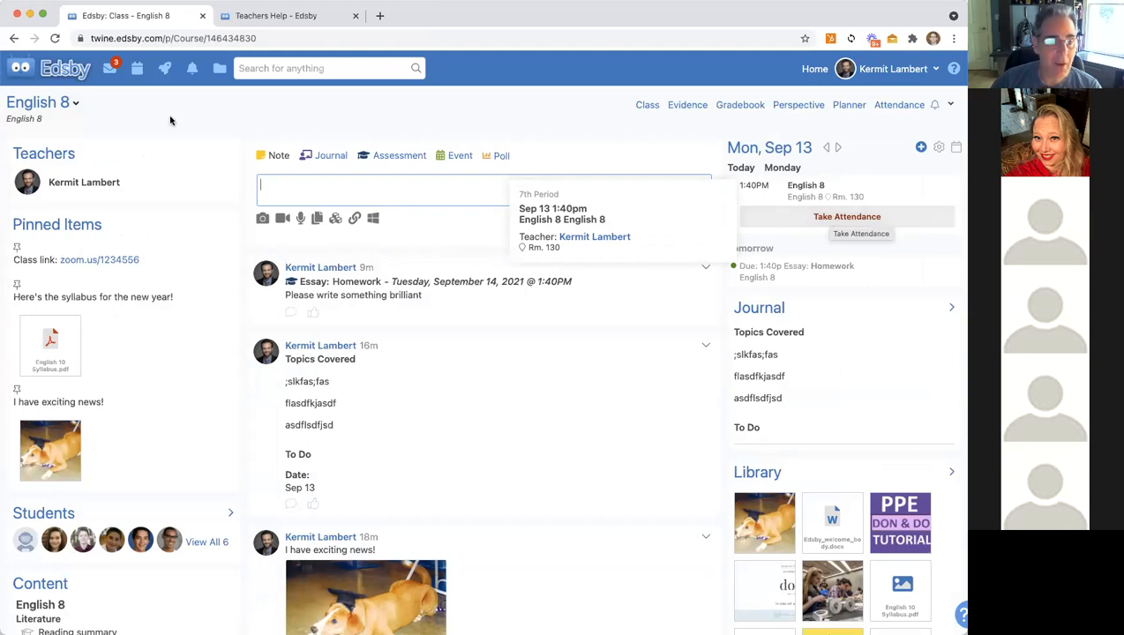
{"action": "left_click", "coordinate": [67, 69]}
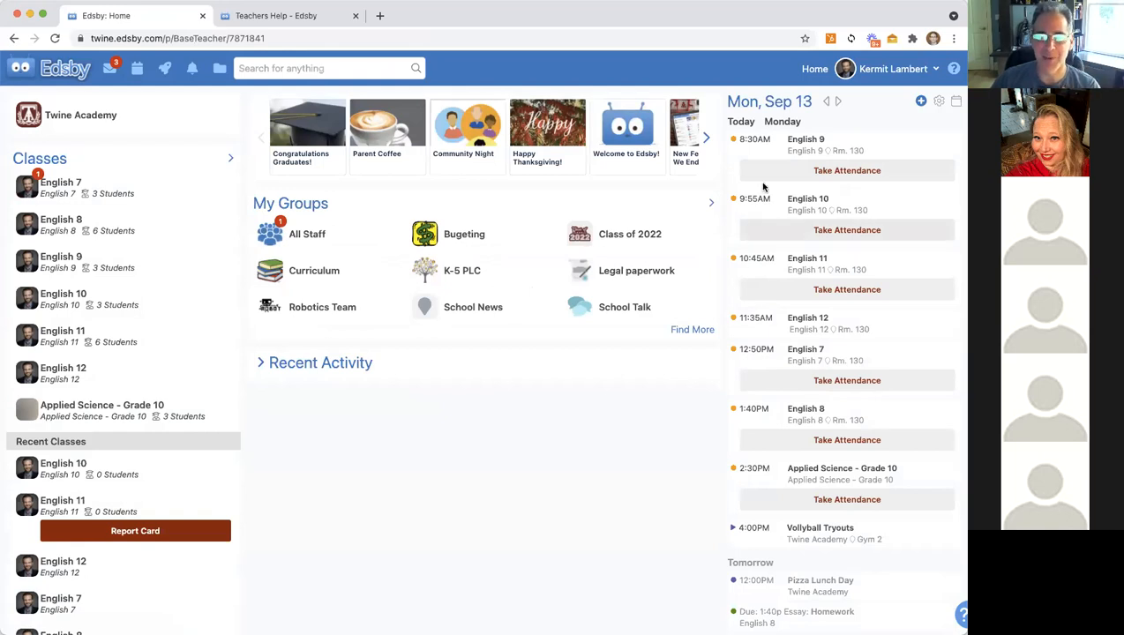
Step: Take English 9 attendance: all present, second student absent, third late, and share it with the office
{"action": "mouse_move", "coordinate": [827, 178]}
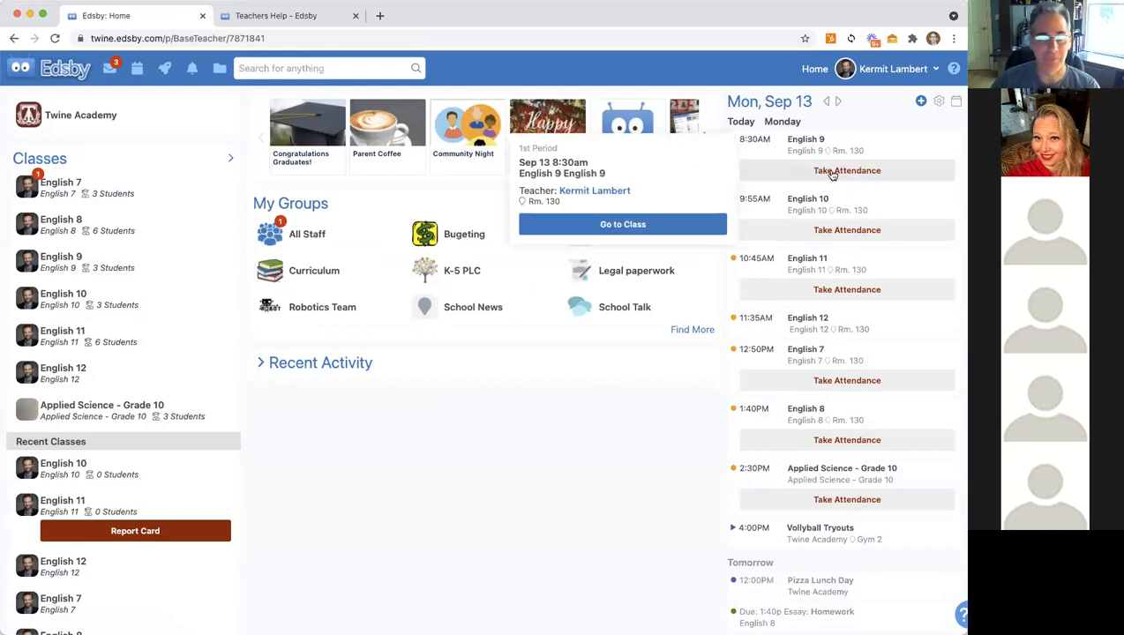
{"action": "left_click", "coordinate": [831, 174]}
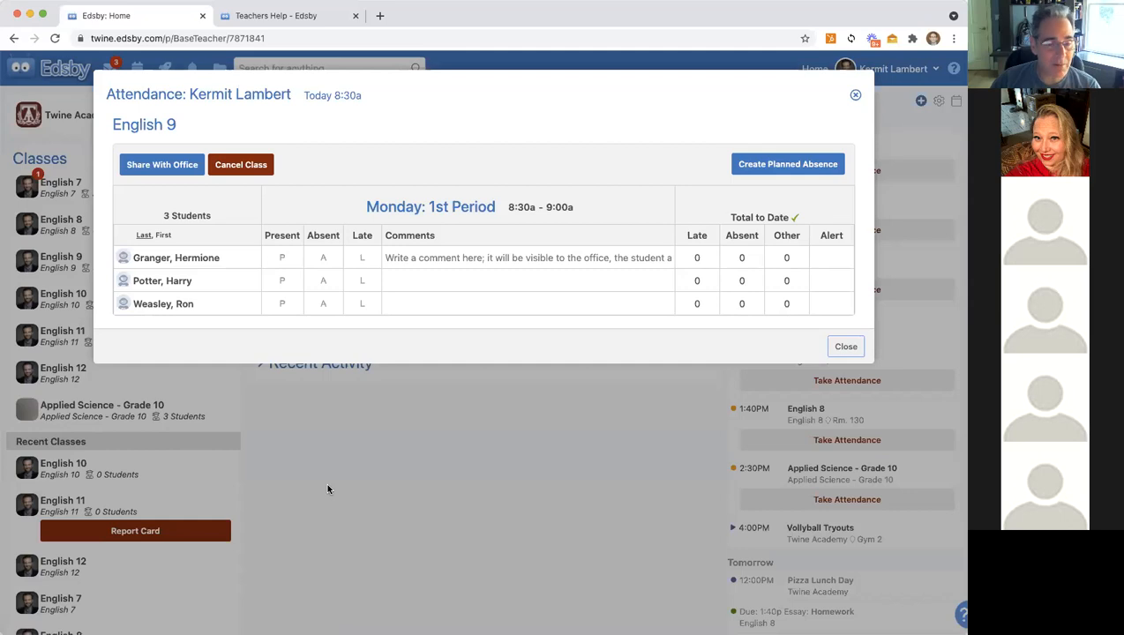
{"action": "left_click", "coordinate": [275, 236]}
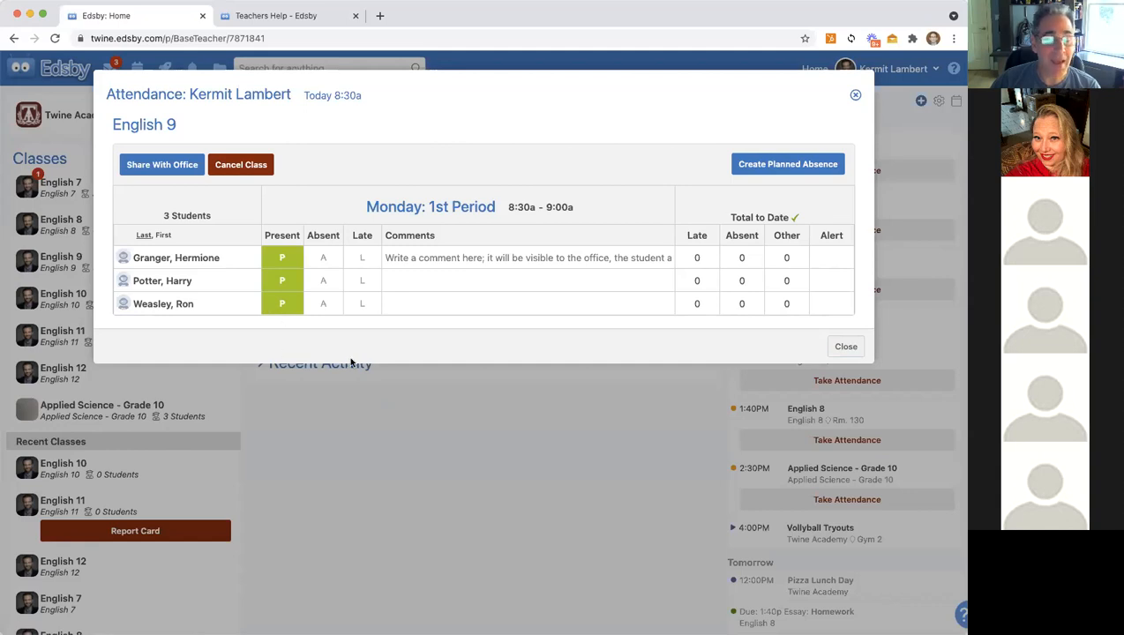
{"action": "left_click", "coordinate": [326, 282]}
{"action": "left_click", "coordinate": [360, 305]}
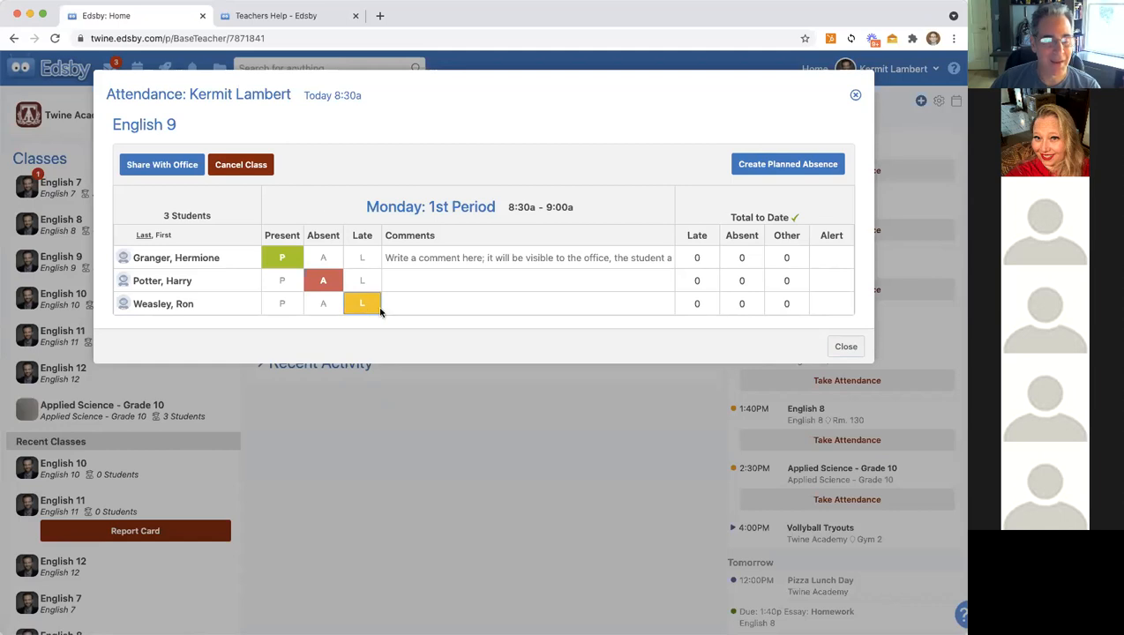
{"action": "left_click", "coordinate": [142, 167]}
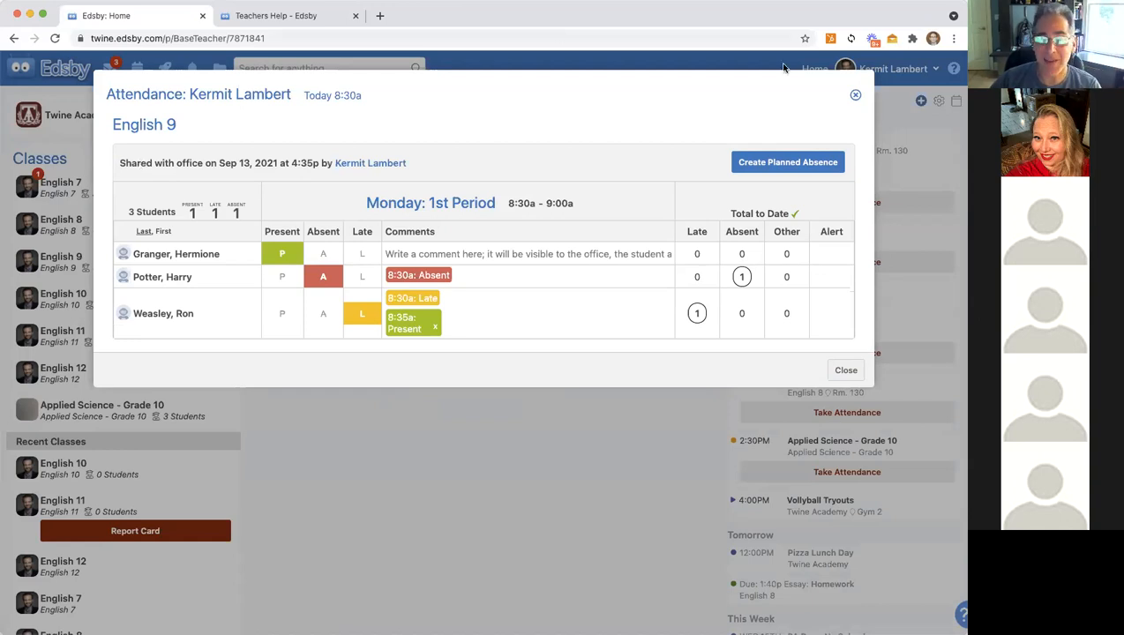
{"action": "left_click", "coordinate": [855, 94]}
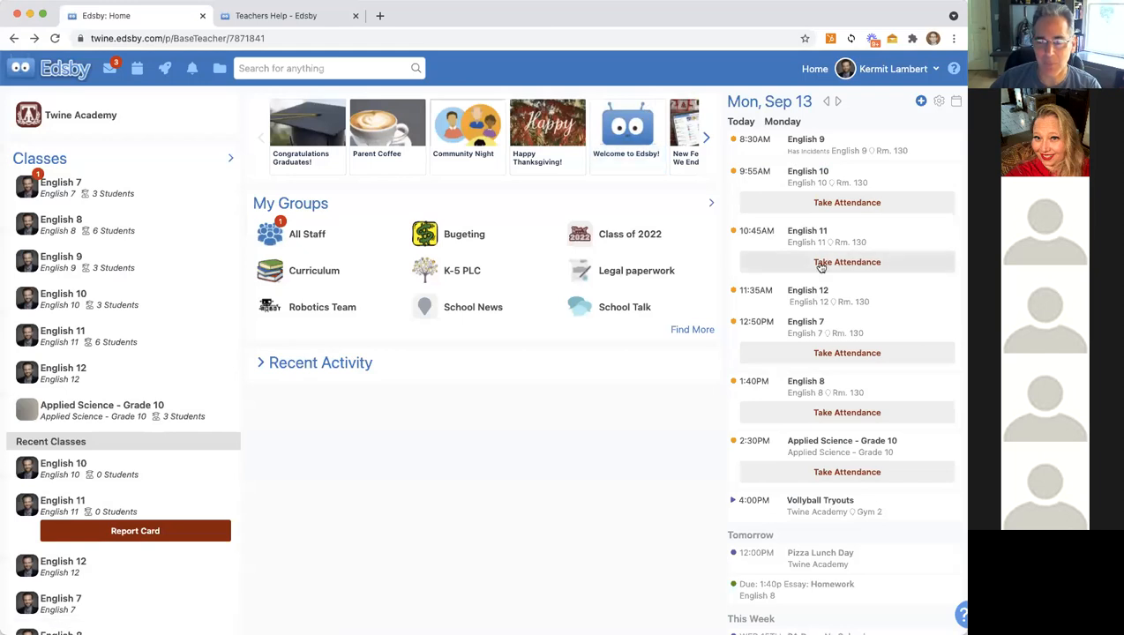
Step: Take English 8 attendance: second student absent, fourth late, the rest present
{"action": "left_click", "coordinate": [821, 413]}
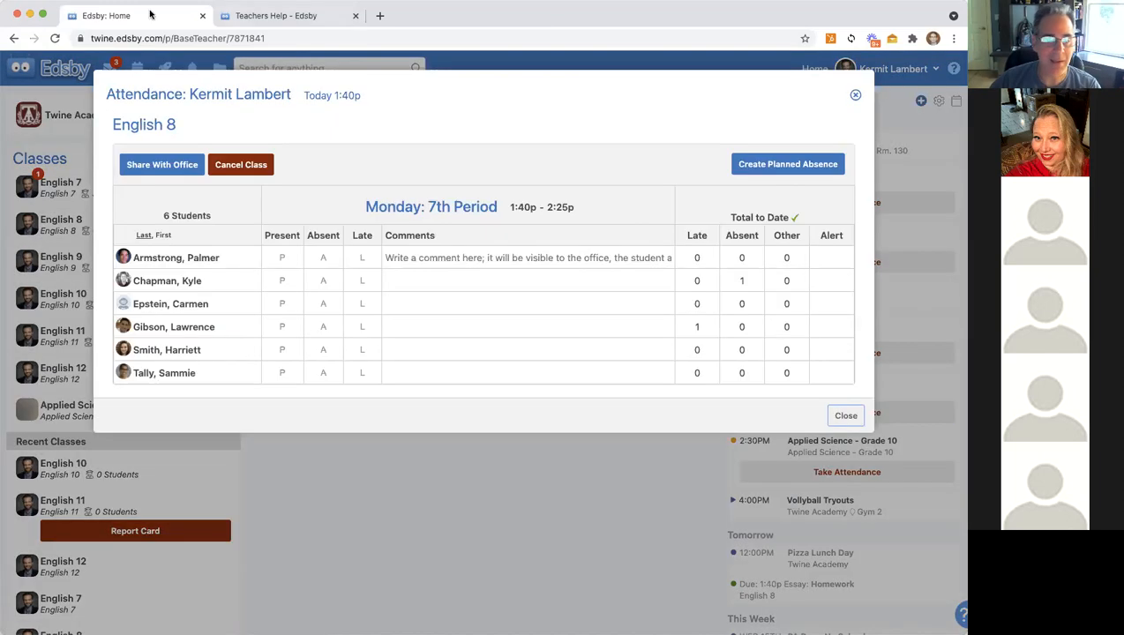
{"action": "left_click", "coordinate": [332, 282]}
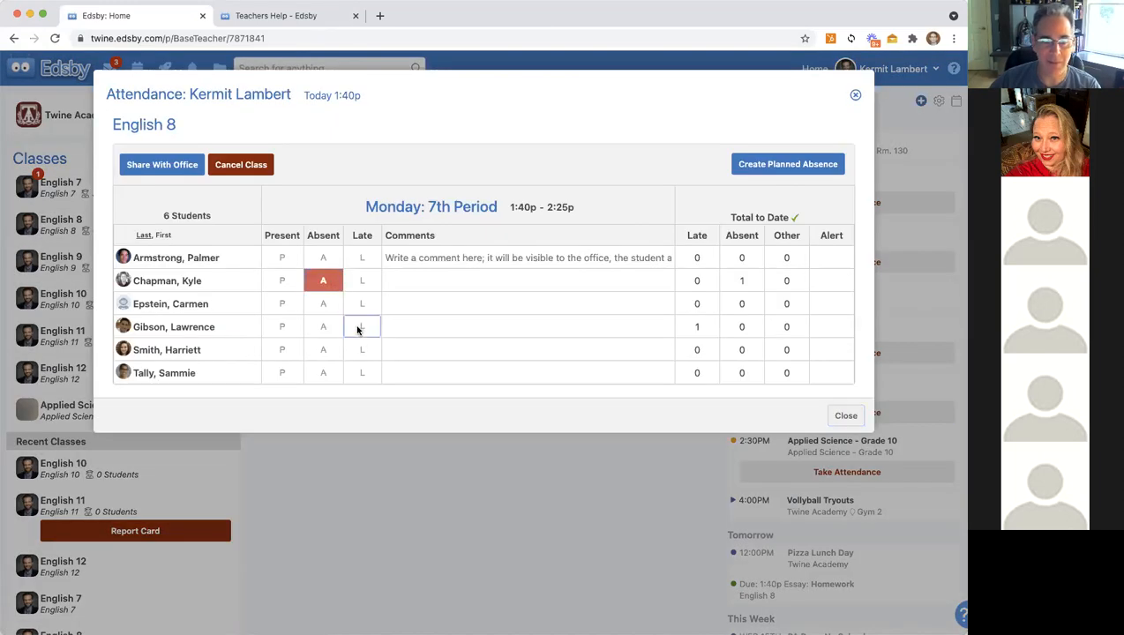
{"action": "left_click", "coordinate": [361, 327]}
{"action": "left_click", "coordinate": [278, 238]}
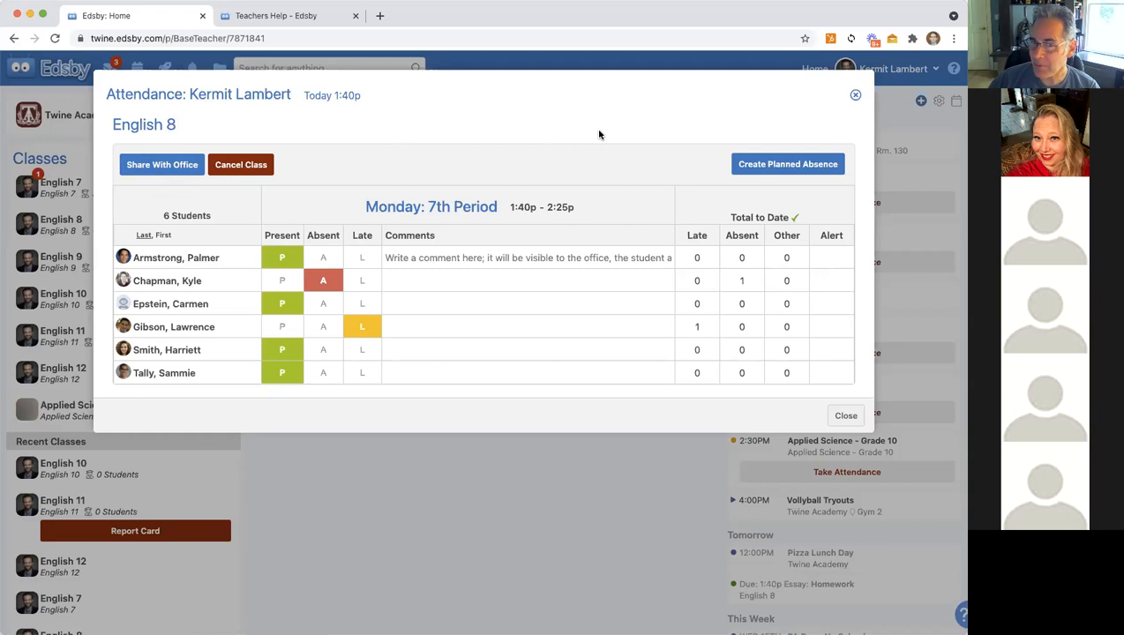
{"action": "left_click", "coordinate": [855, 94]}
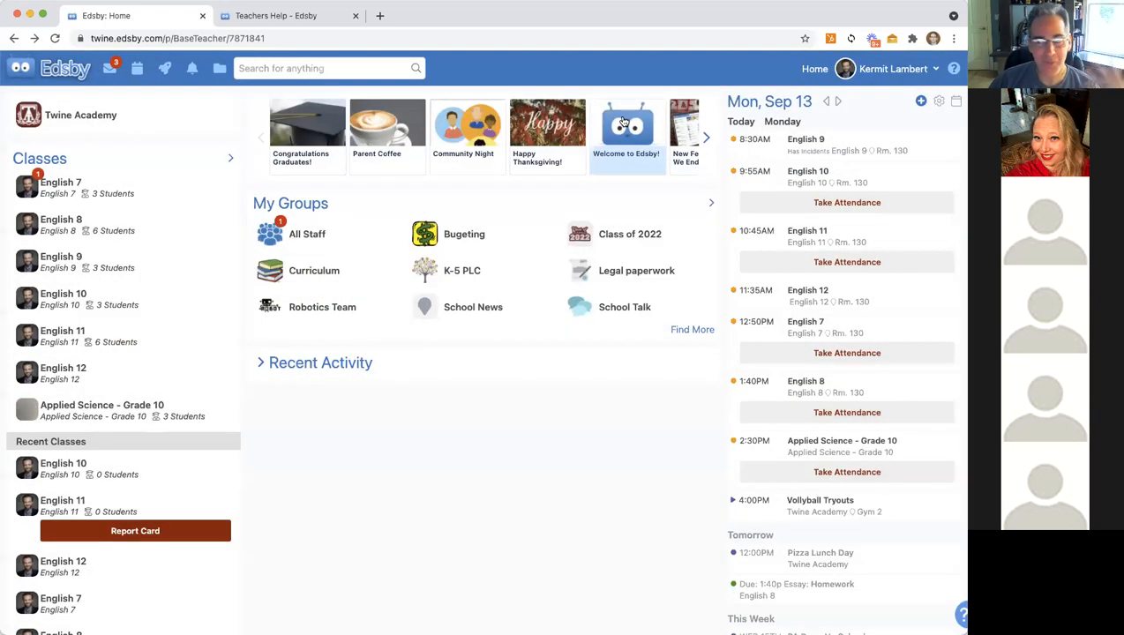
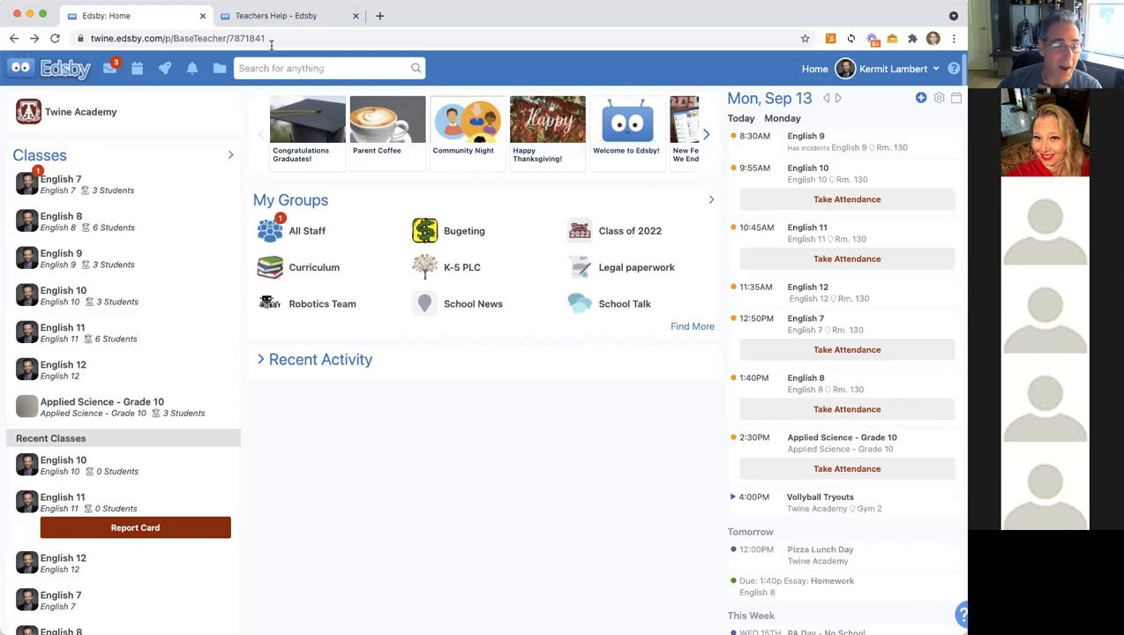
Step: Discard the English 8 draft note 'Next Steps for those that are' and open the All Staff group
{"action": "left_click", "coordinate": [58, 220]}
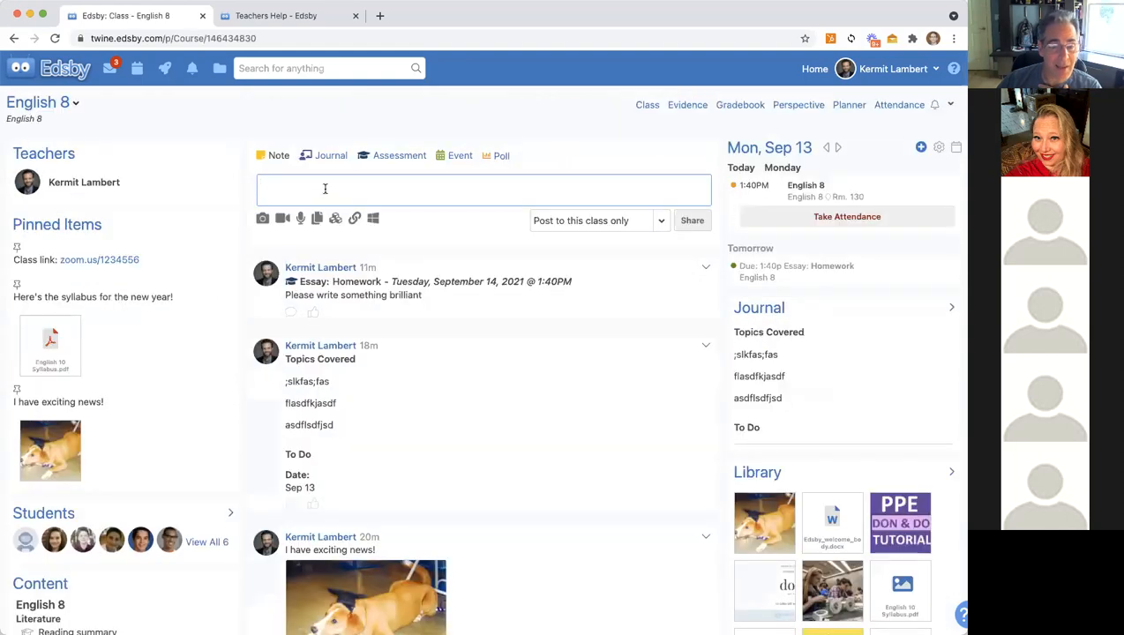
{"action": "type", "text": "Next Ste"}
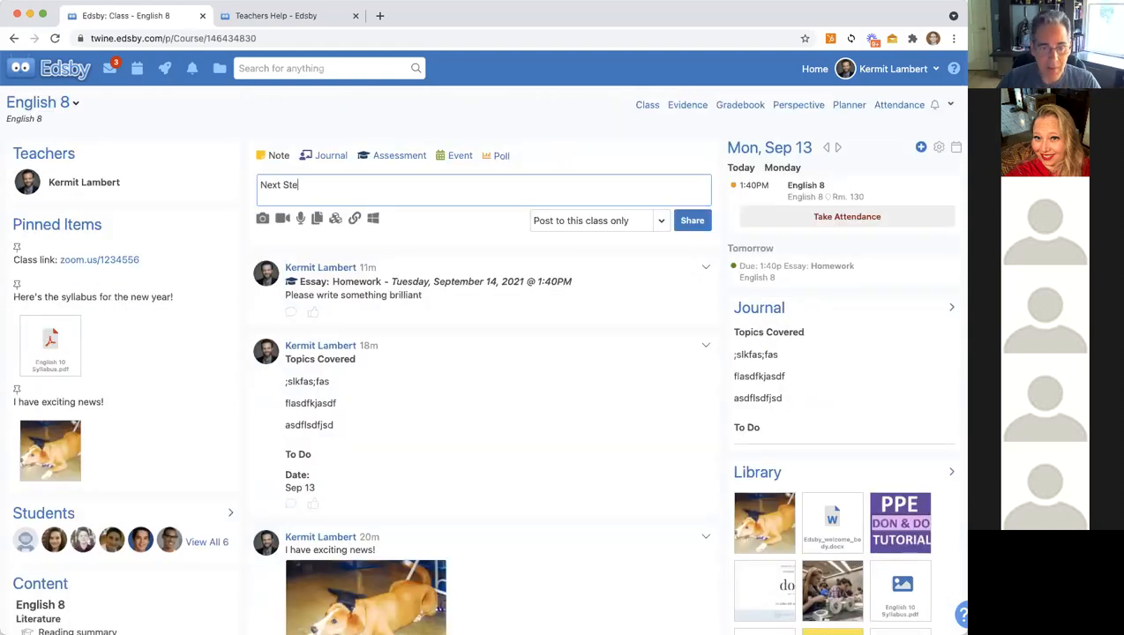
{"action": "type", "text": "ps for those that are"}
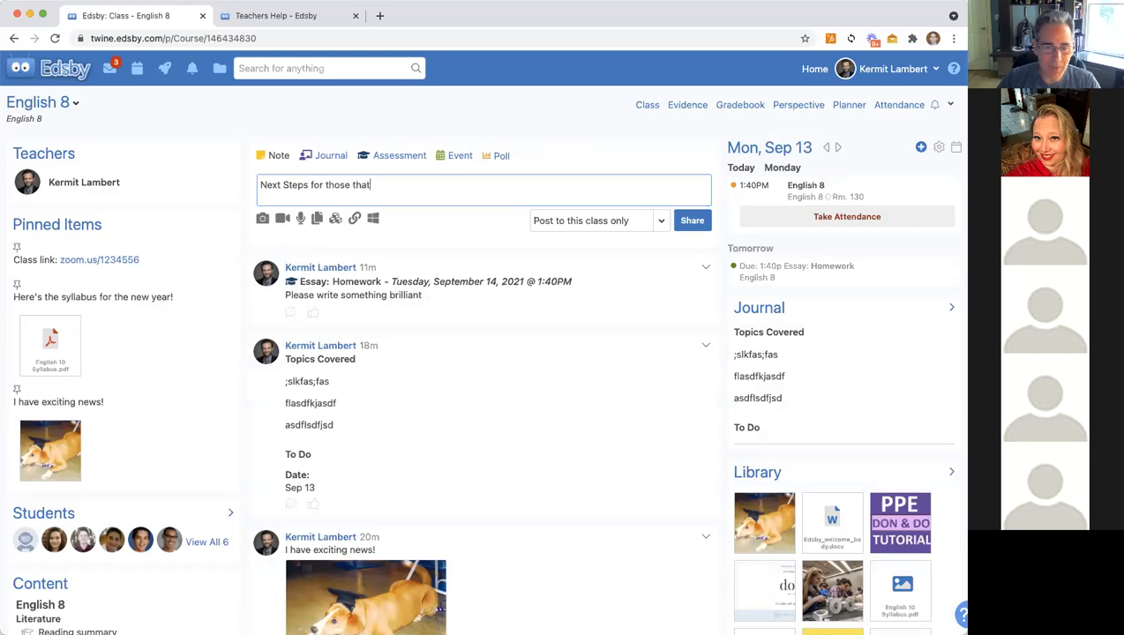
{"action": "left_click", "coordinate": [53, 71]}
{"action": "left_click", "coordinate": [522, 236]}
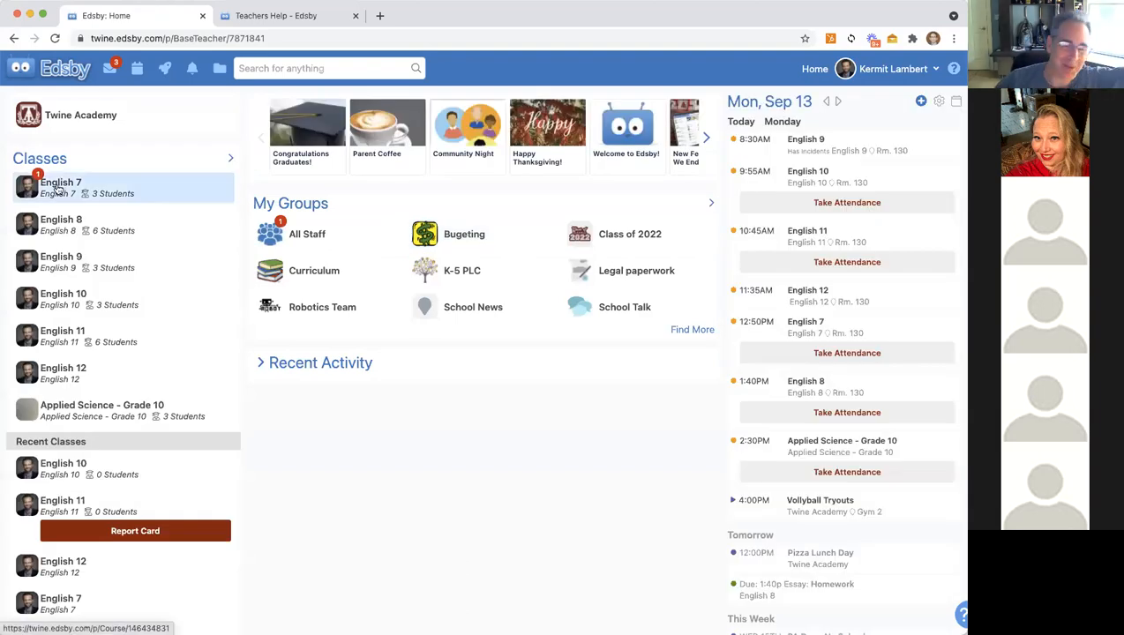
{"action": "left_click", "coordinate": [318, 236]}
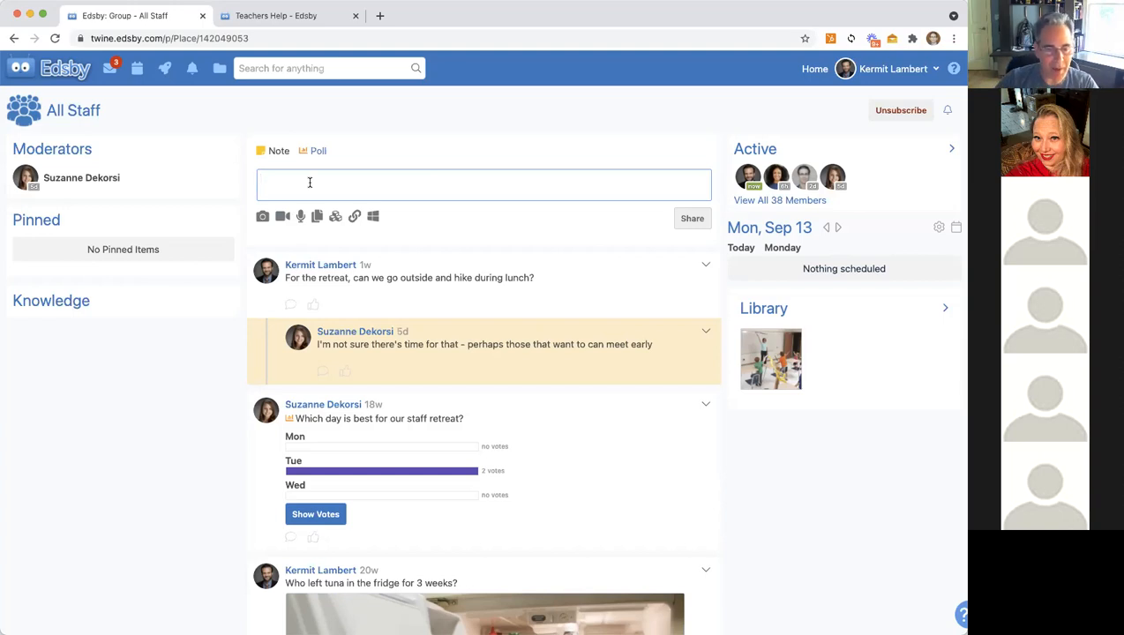
Step: Share a 'Recommended activites:' note: add profile picture, post Welcome message, update Setup for student posting
{"action": "type", "text": "Recom"}
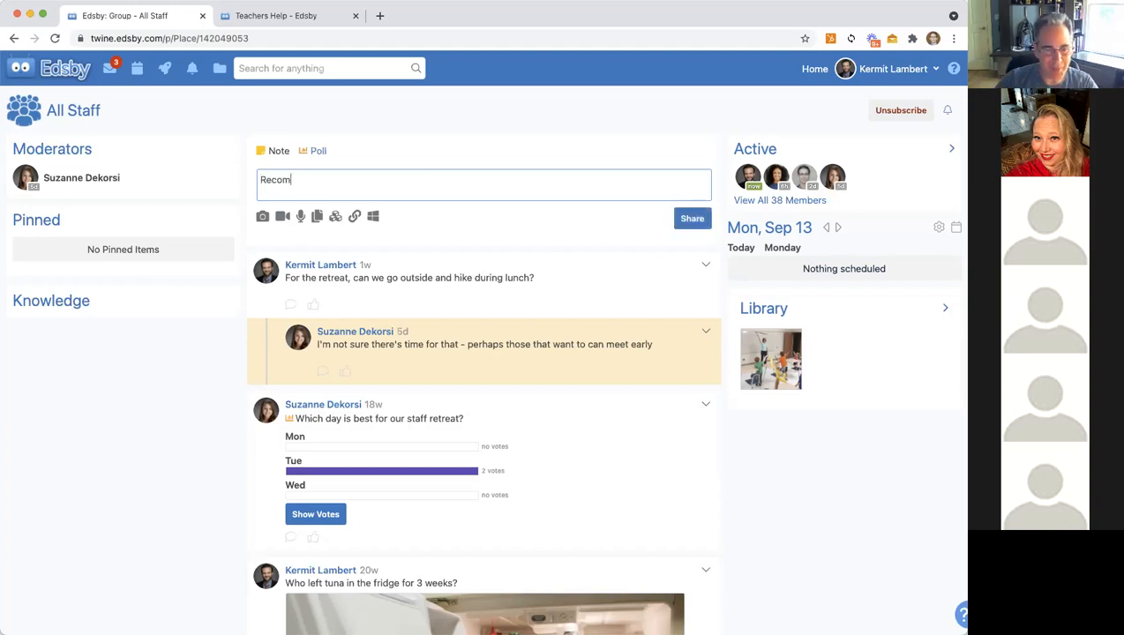
{"action": "type", "text": "mended ac"}
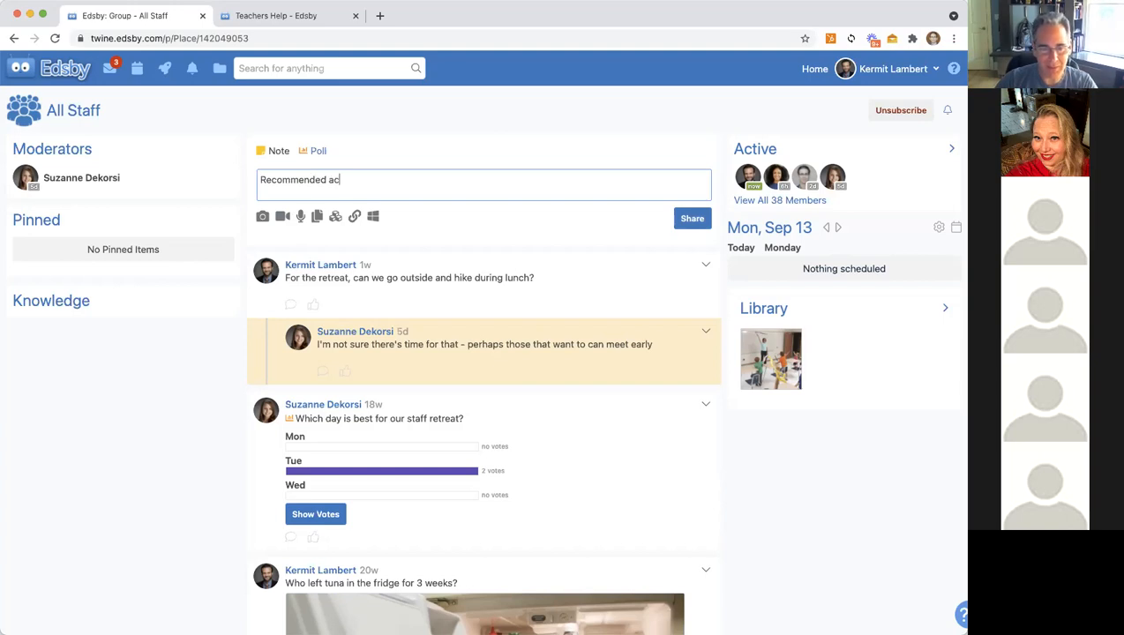
{"action": "type", "text": "tivites:"}
{"action": "key", "text": "Return"}
{"action": "type", "text": "- "}
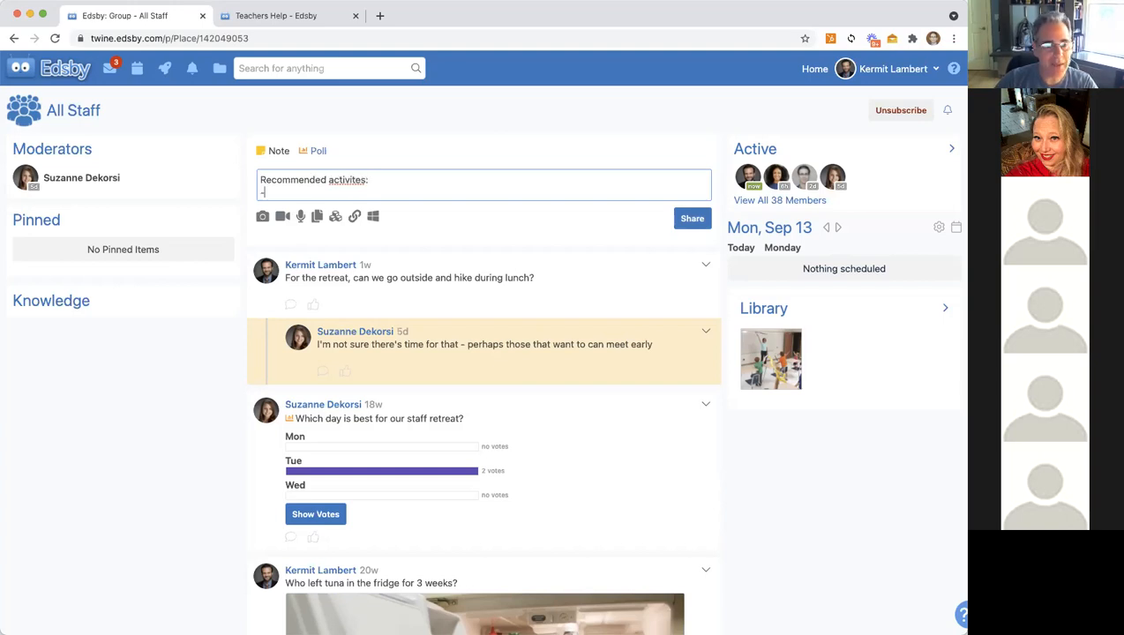
{"action": "type", "text": "Add"}
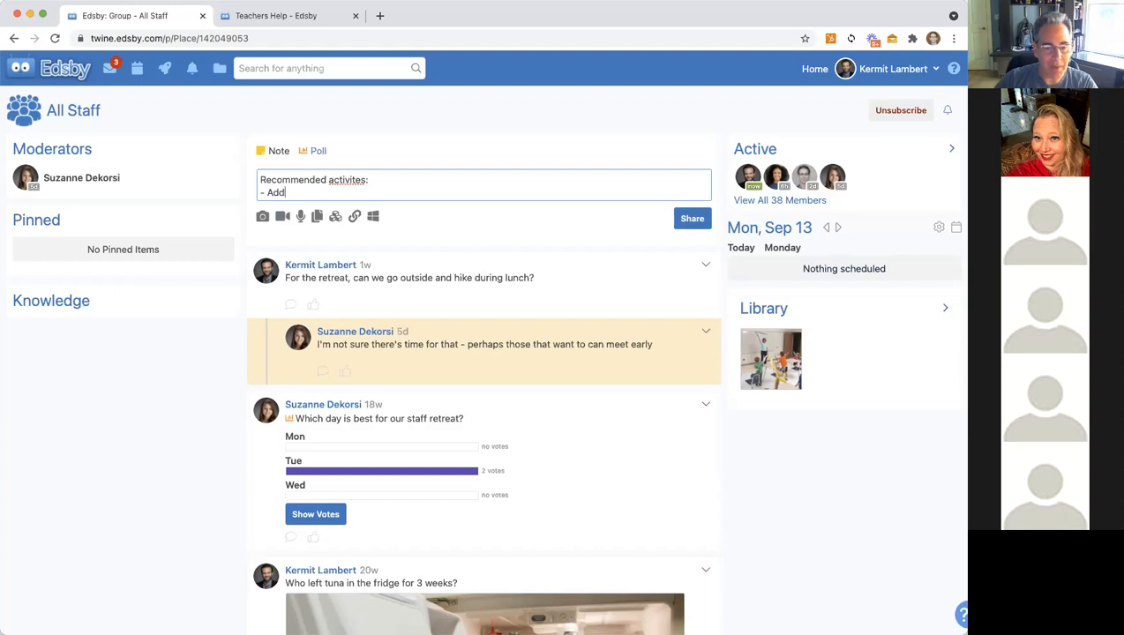
{"action": "type", "text": " a Profile "}
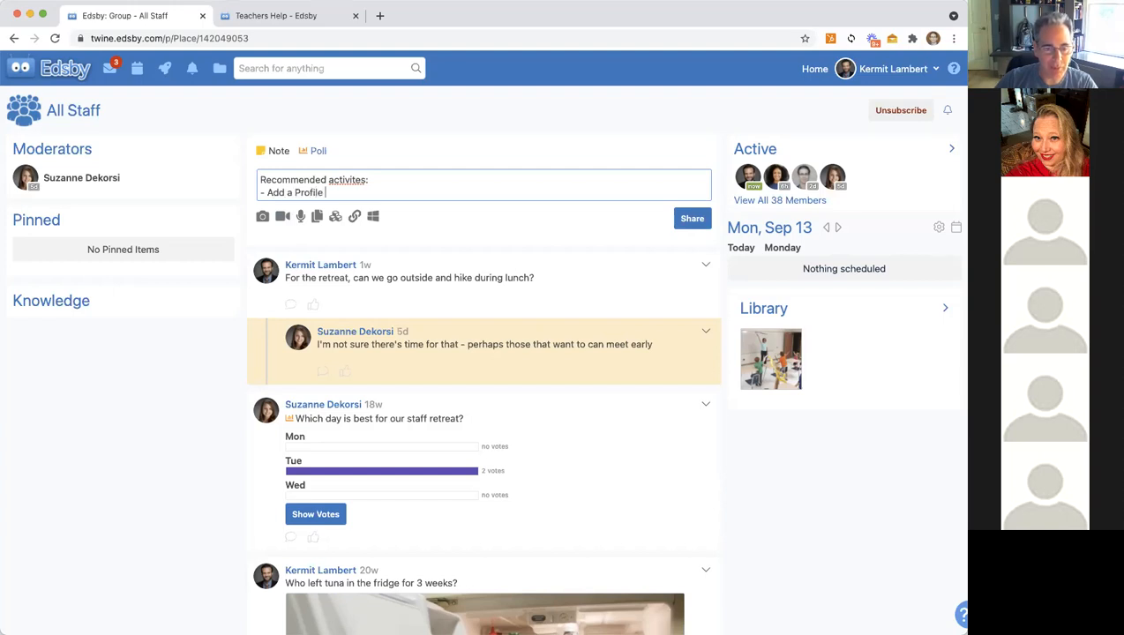
{"action": "type", "text": "picture"}
{"action": "key", "text": "Return"}
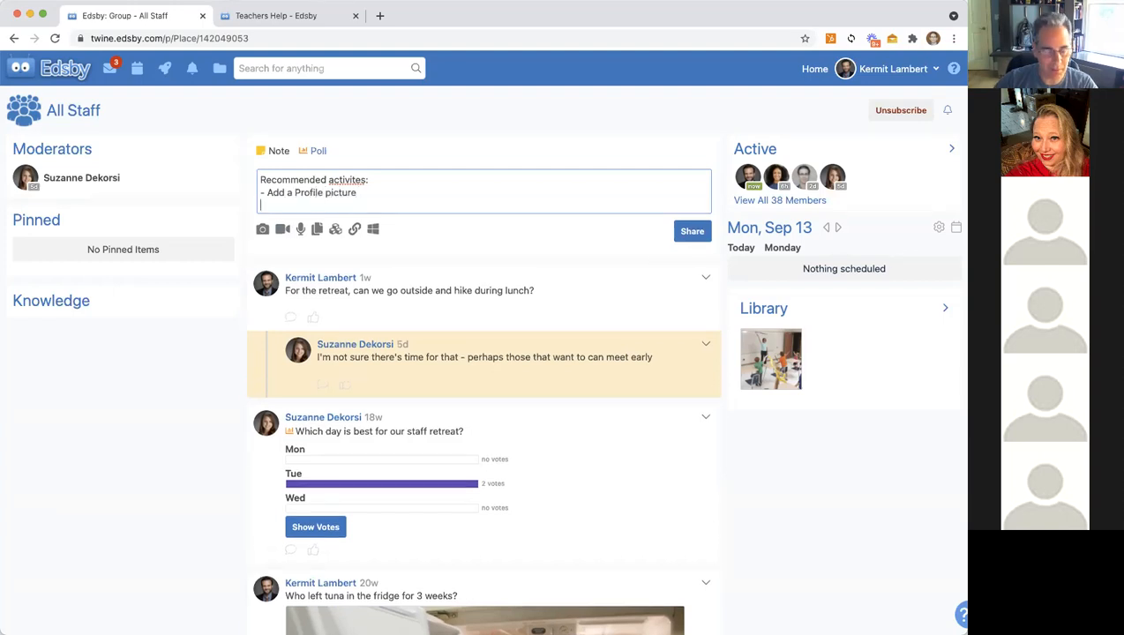
{"action": "type", "text": "- "}
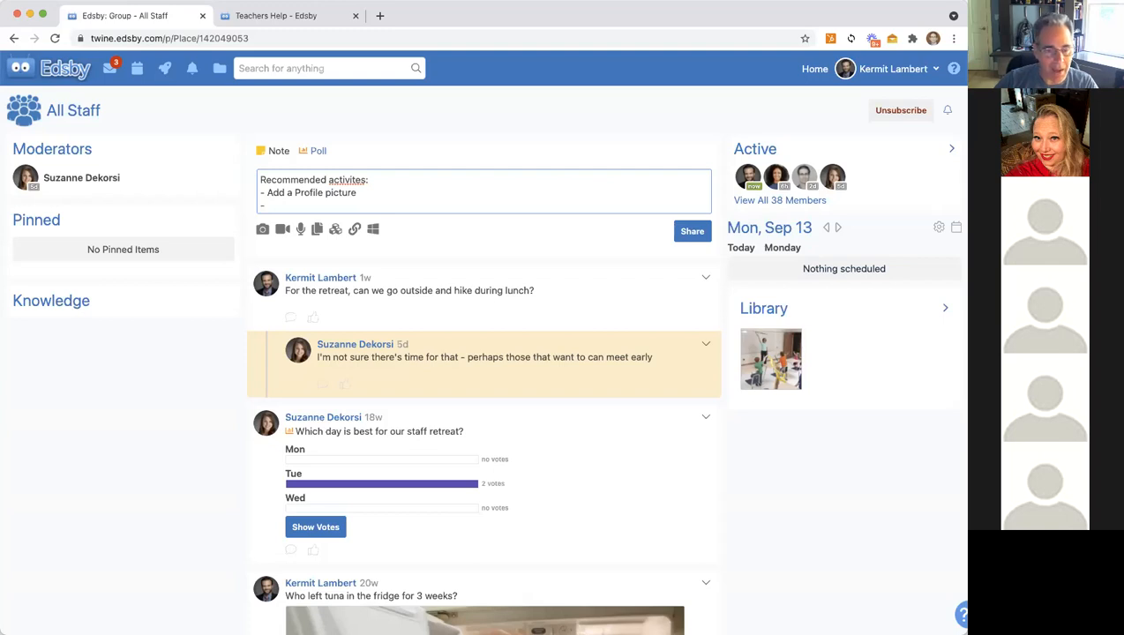
{"action": "type", "text": "Open yur"}
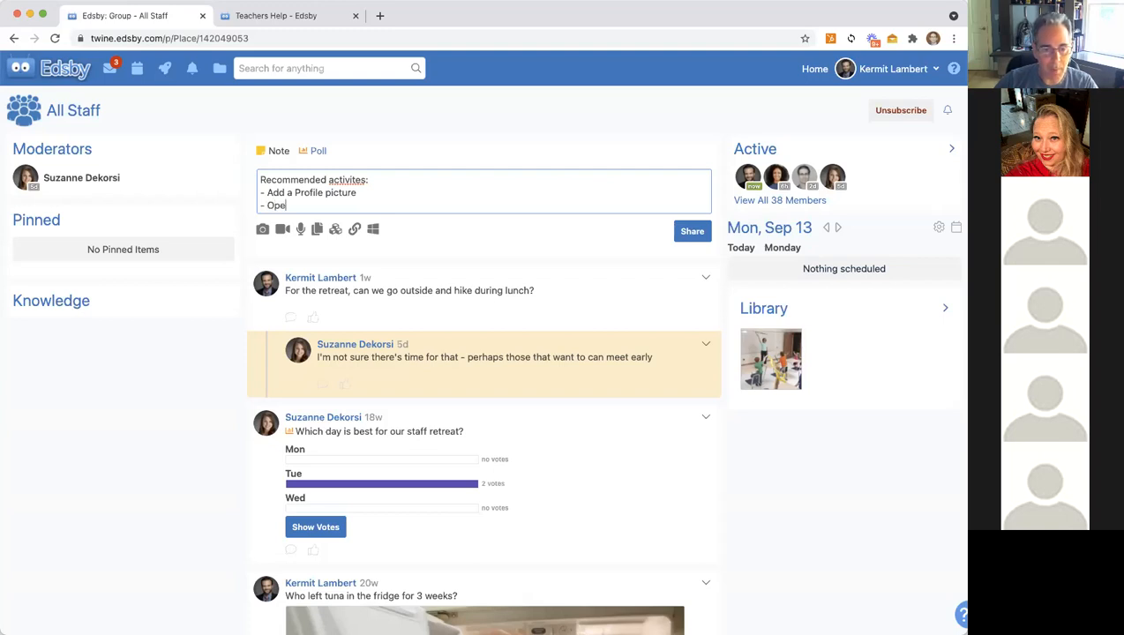
{"action": "key", "text": "BackSpace"}
{"action": "key", "text": "BackSpace"}
{"action": "key", "text": "BackSpace"}
{"action": "key", "text": "BackSpace"}
{"action": "type", "text": "yo"}
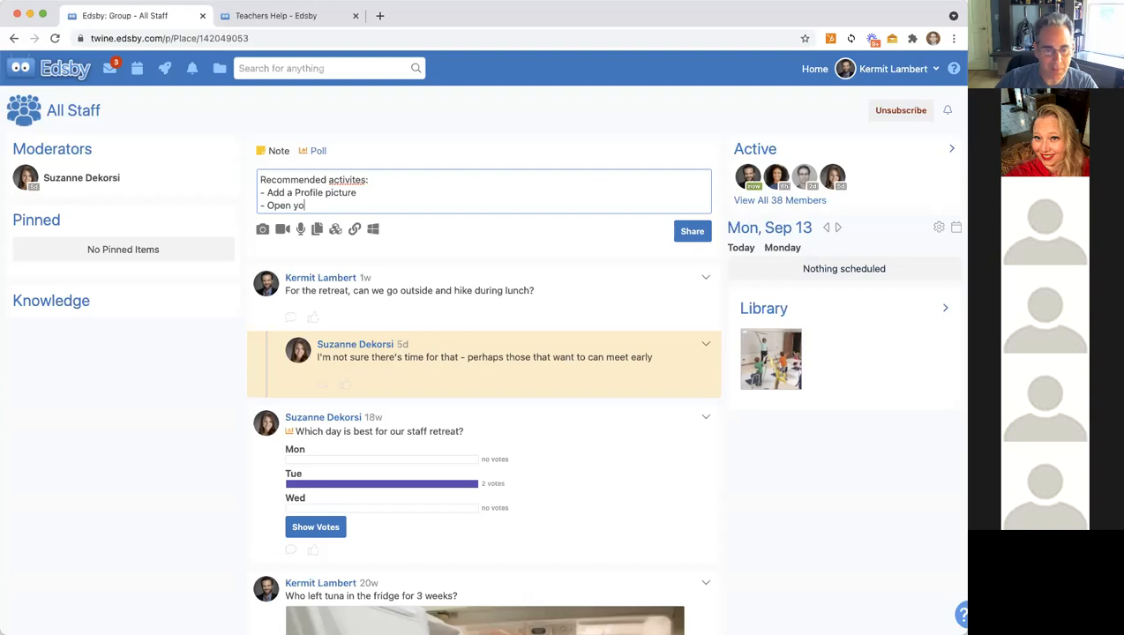
{"action": "type", "text": "ur classes and po"}
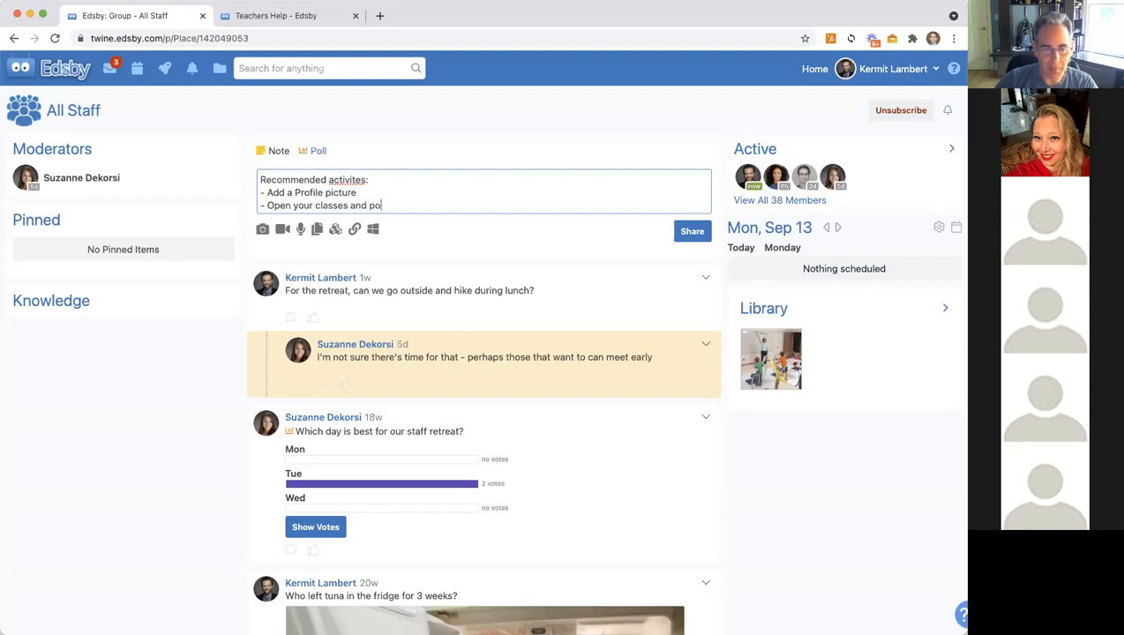
{"action": "type", "text": "st a WEL"}
{"action": "key", "text": "BackSpace"}
{"action": "key", "text": "BackSpace"}
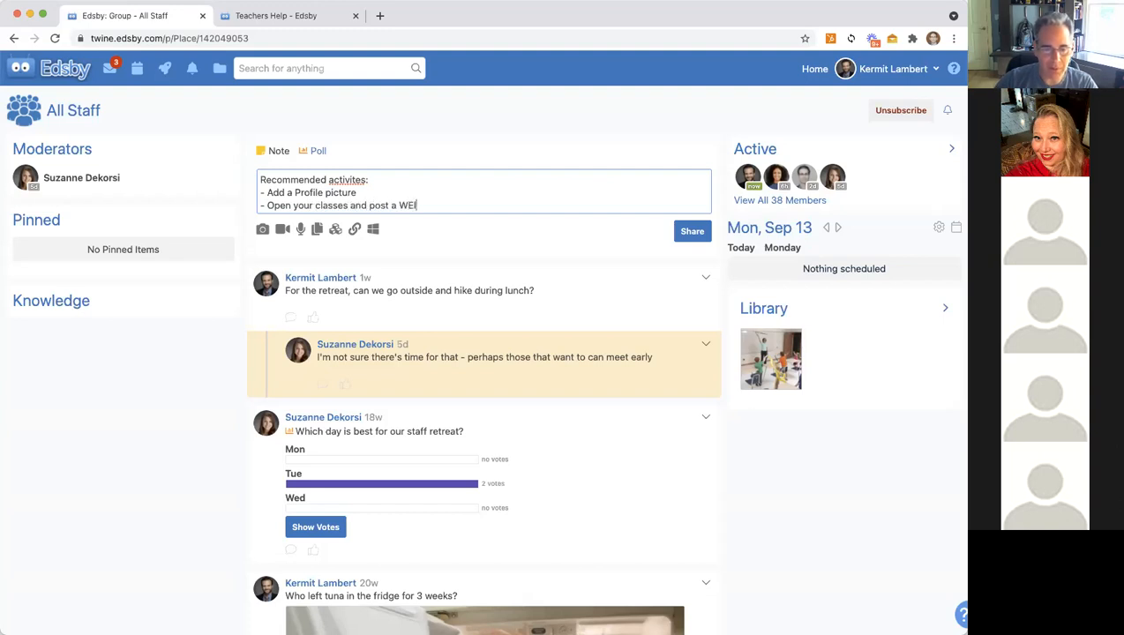
{"action": "type", "text": "elcome message"}
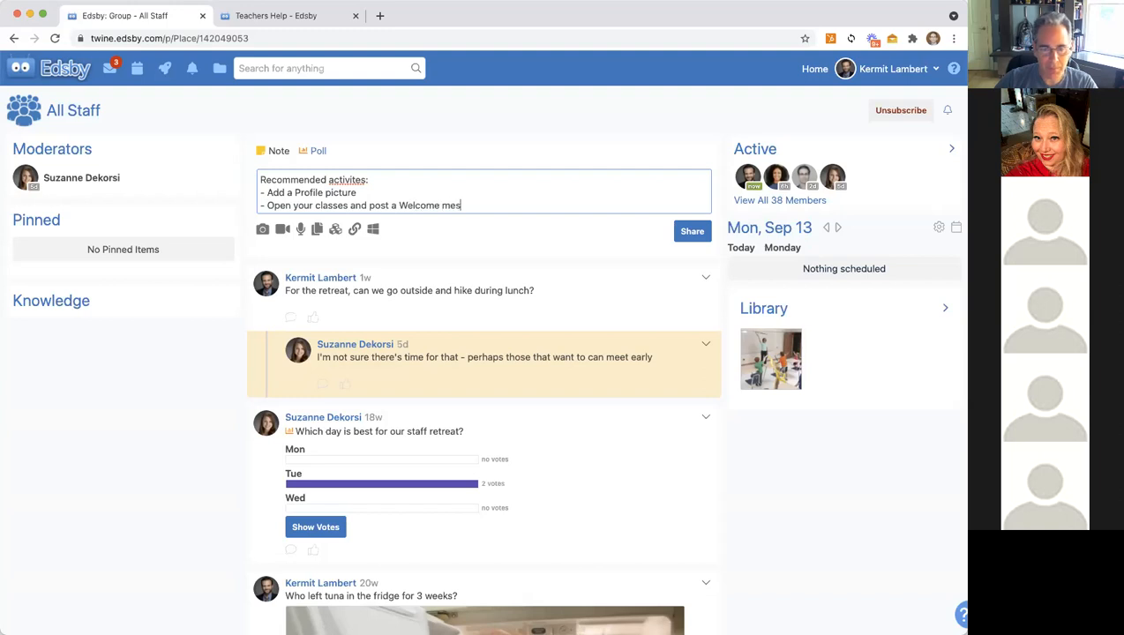
{"action": "key", "text": "Return"}
{"action": "type", "text": "- Update Setup to allow student posting"}
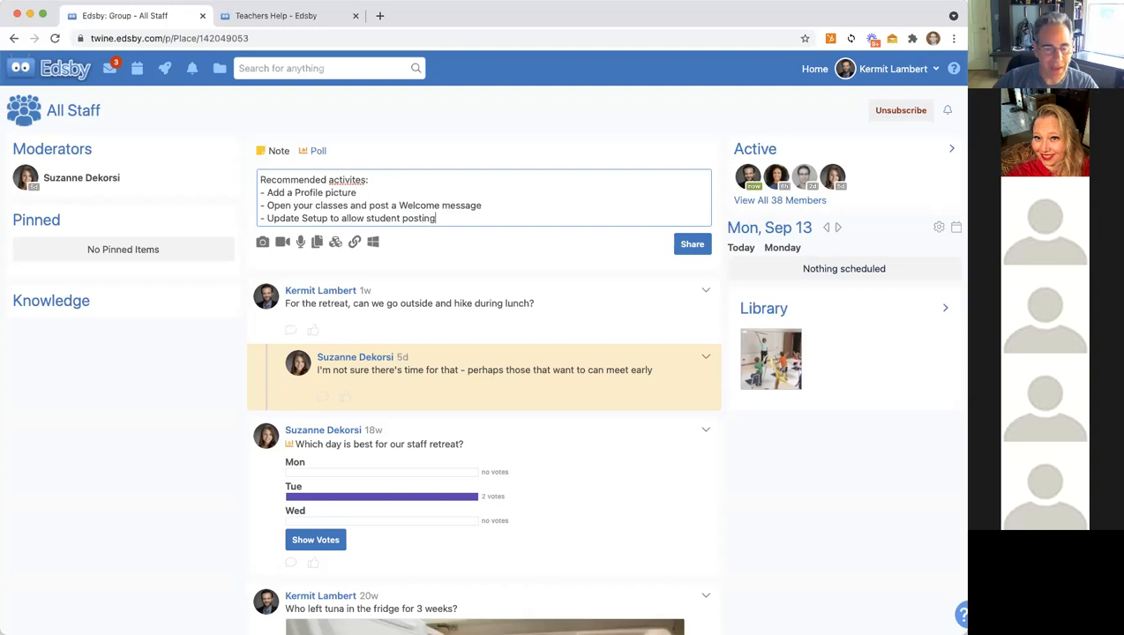
{"action": "key", "text": "Return"}
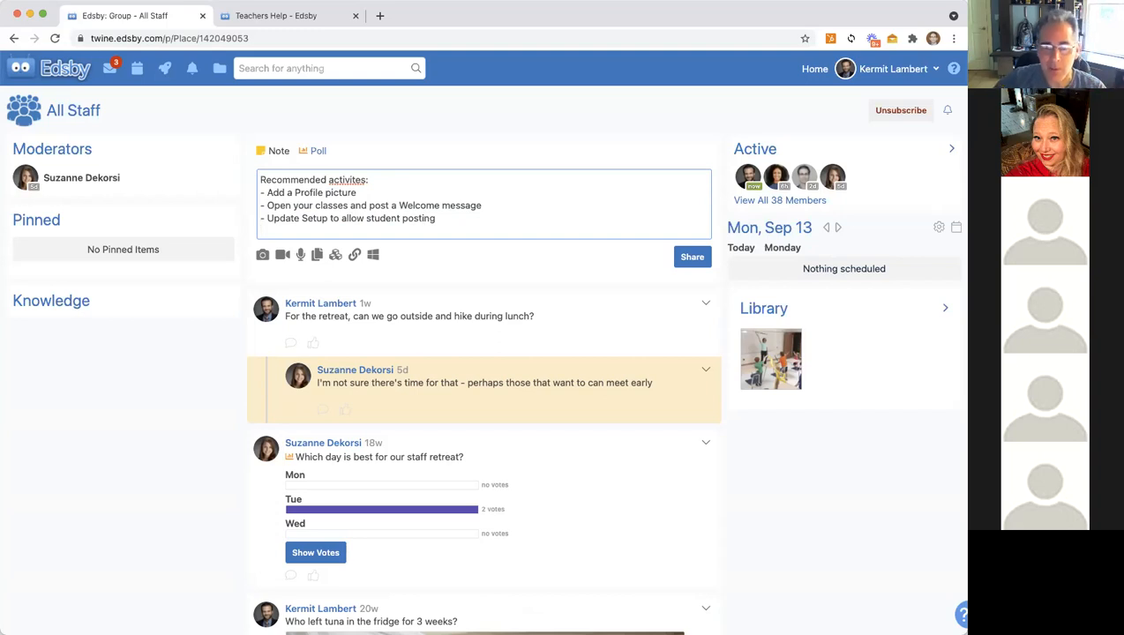
{"action": "left_click", "coordinate": [693, 257]}
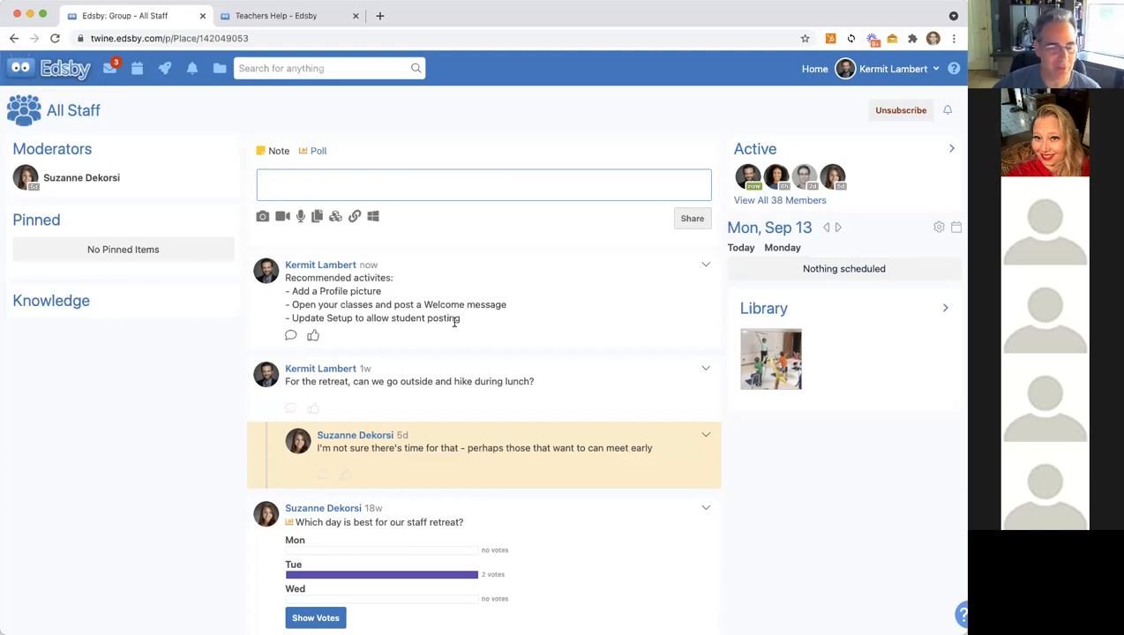
Step: Return to the English 8 class page and expand its Additional Options section list
{"action": "left_click", "coordinate": [23, 83]}
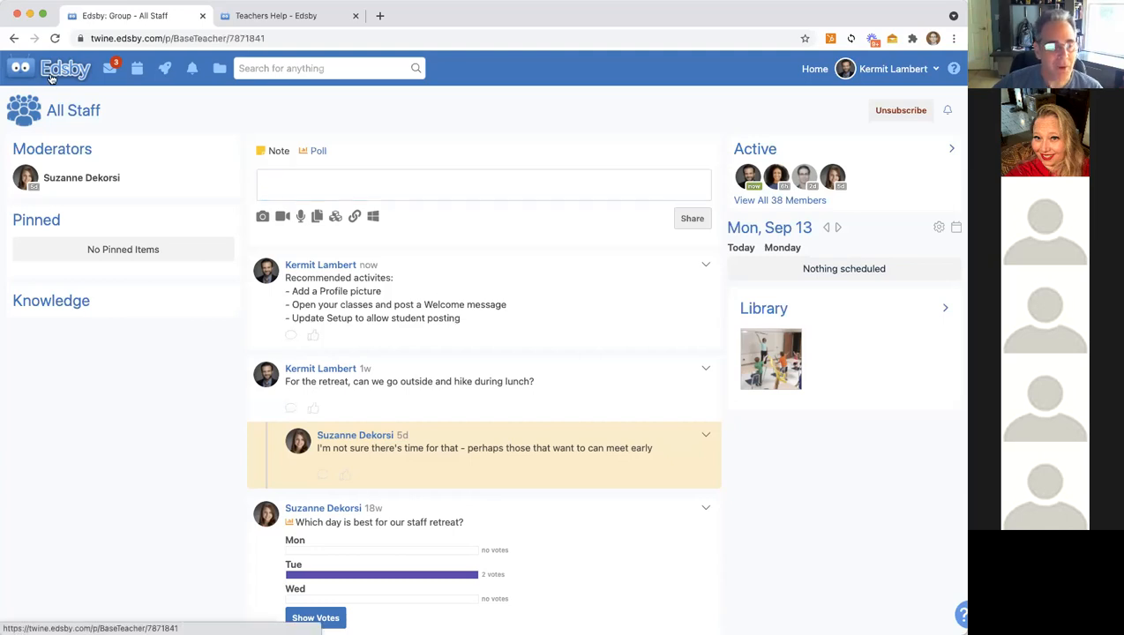
{"action": "left_click", "coordinate": [62, 221]}
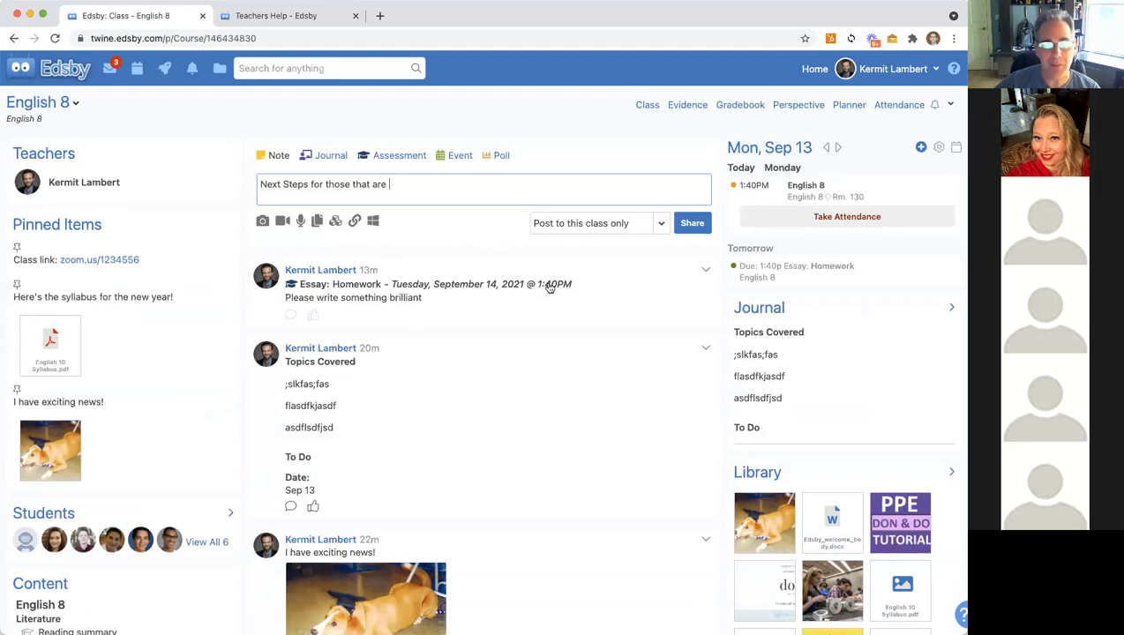
{"action": "left_click", "coordinate": [950, 106]}
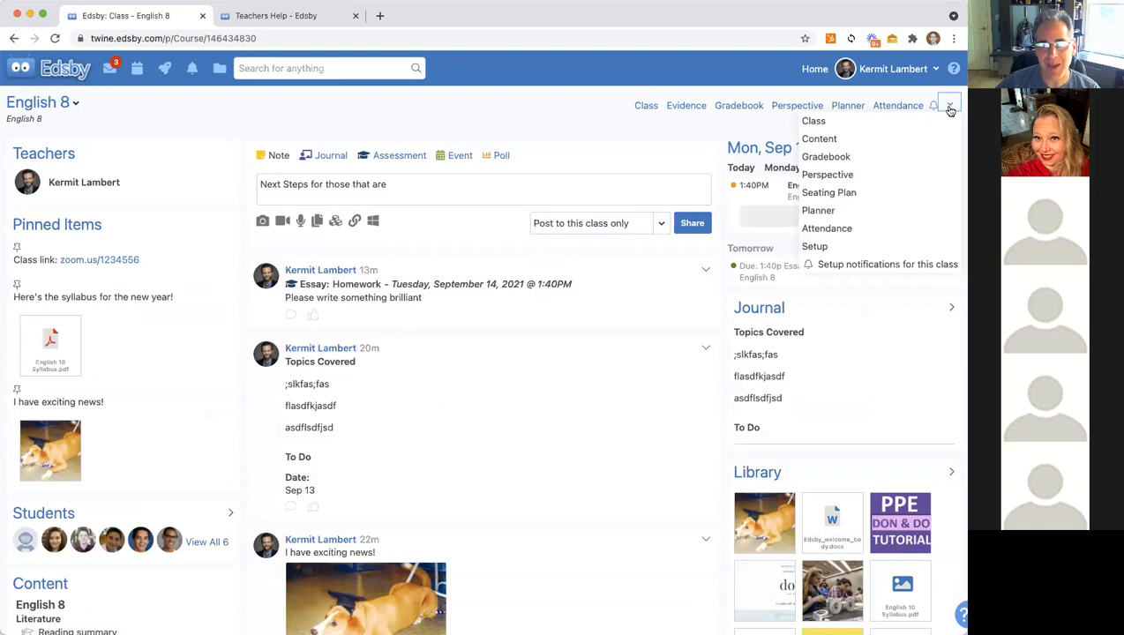
Step: In English 8 Setup, switch Students to view-only, then back to 'Can enter class and participate'
{"action": "left_click", "coordinate": [832, 253]}
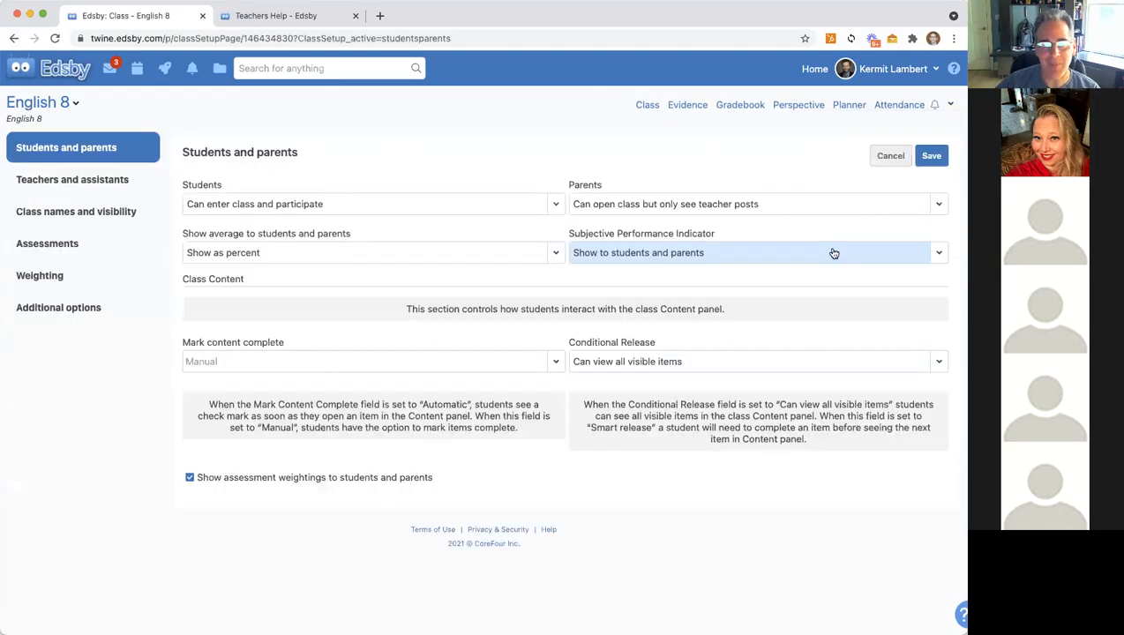
{"action": "left_click", "coordinate": [256, 206]}
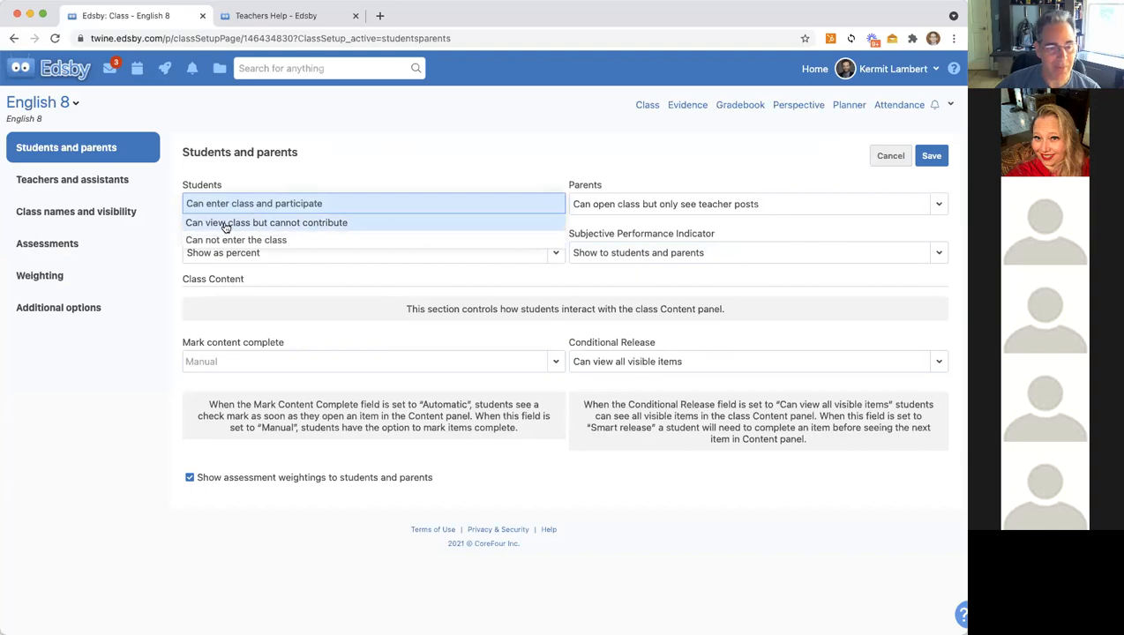
{"action": "left_click", "coordinate": [226, 226]}
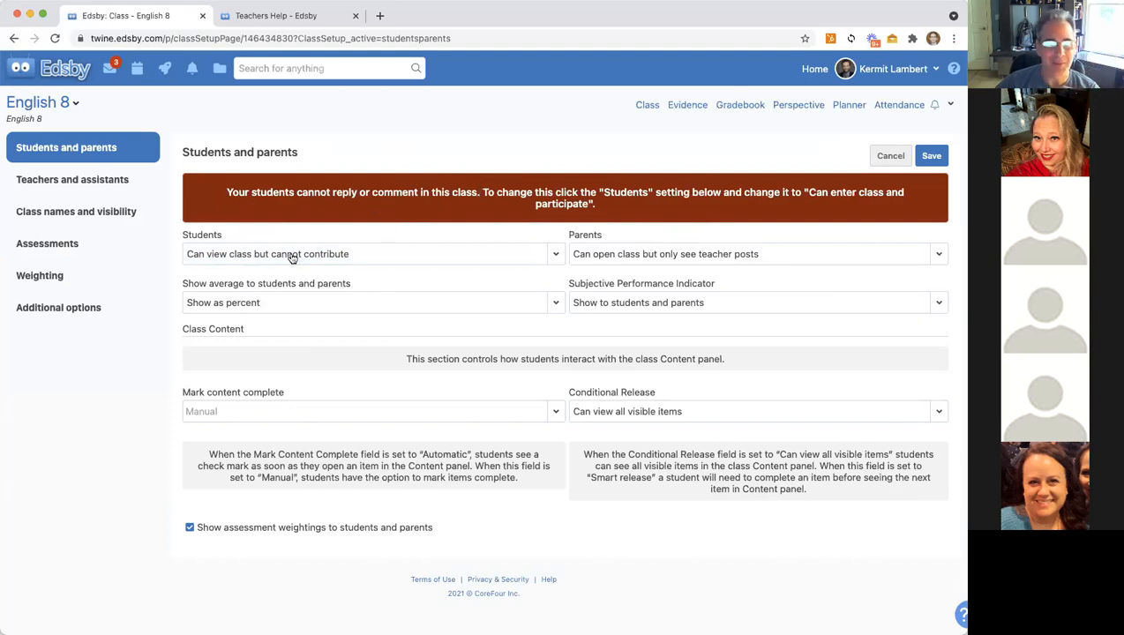
{"action": "left_click", "coordinate": [215, 255]}
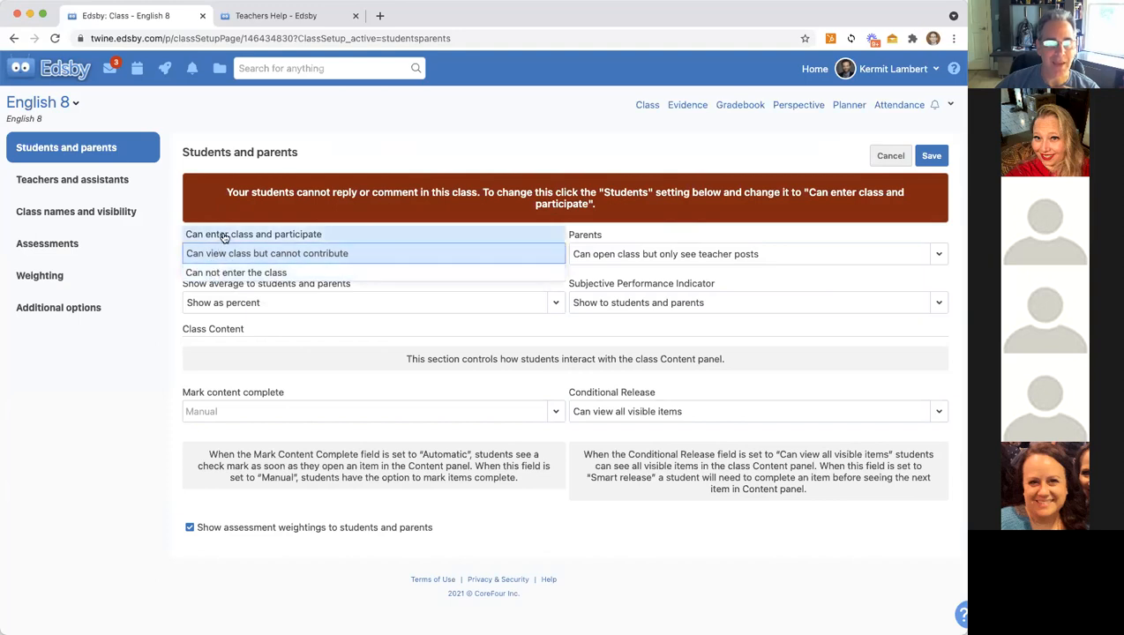
{"action": "left_click", "coordinate": [221, 235]}
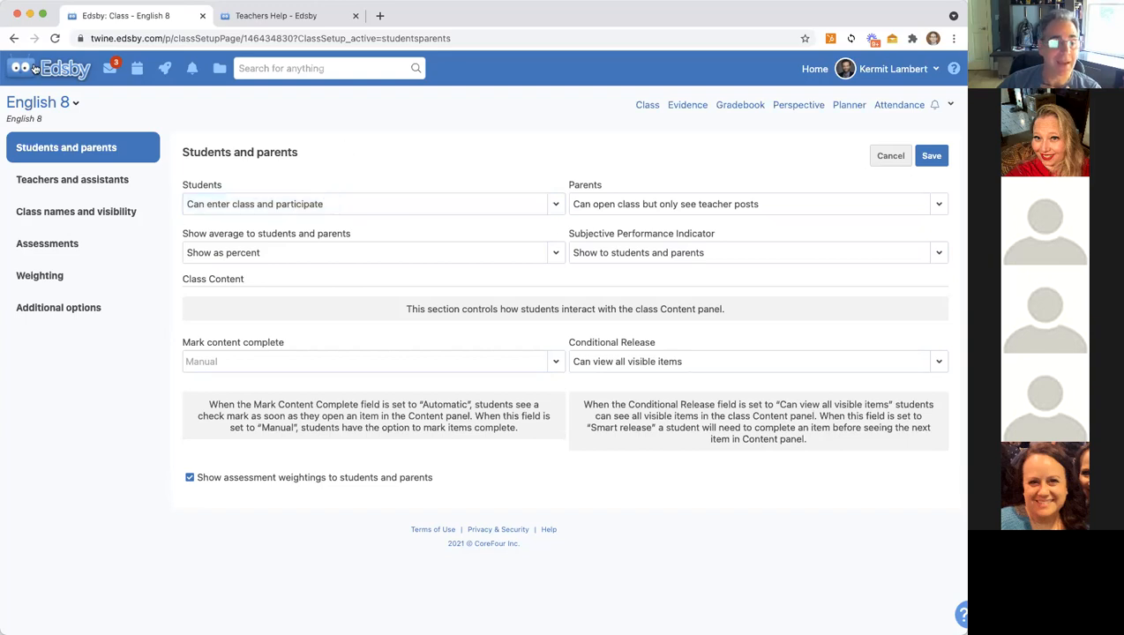
{"action": "left_click", "coordinate": [104, 80]}
Step: Leave the English 8 setup without saving, revisit English 8 Setup, then return Home
{"action": "left_click", "coordinate": [527, 236]}
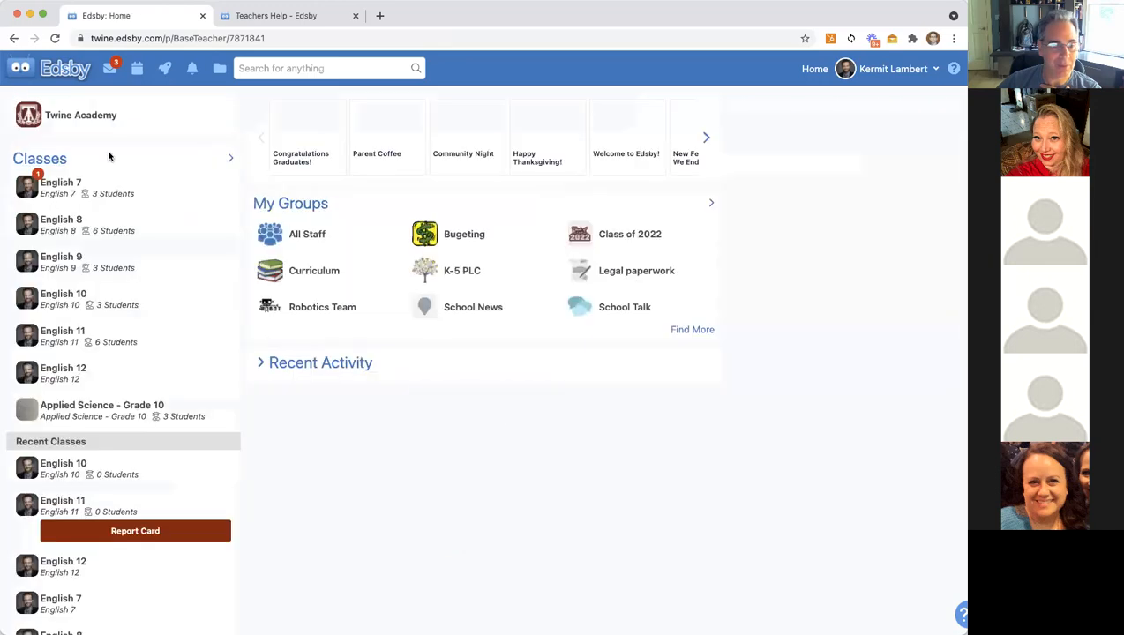
{"action": "left_click", "coordinate": [54, 223]}
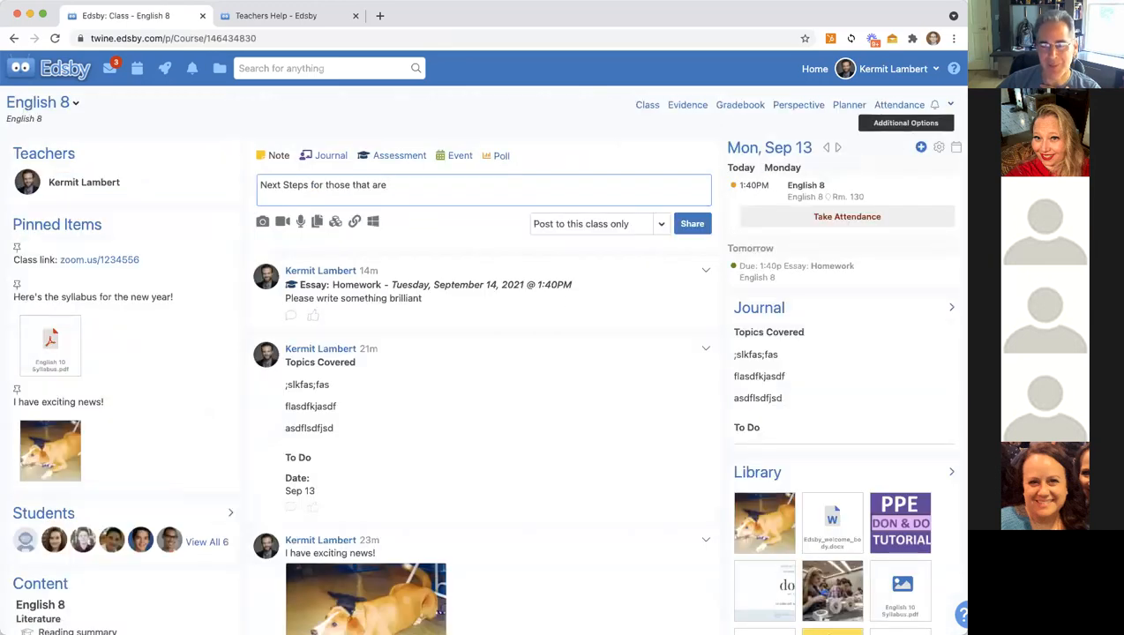
{"action": "left_click", "coordinate": [950, 105]}
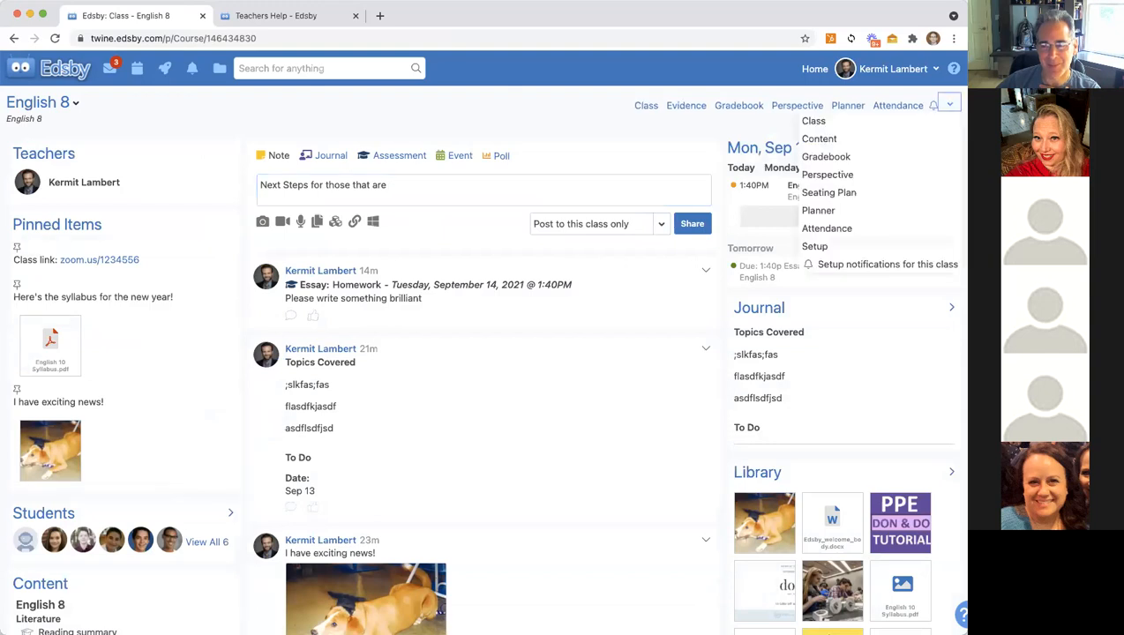
{"action": "left_click", "coordinate": [827, 246]}
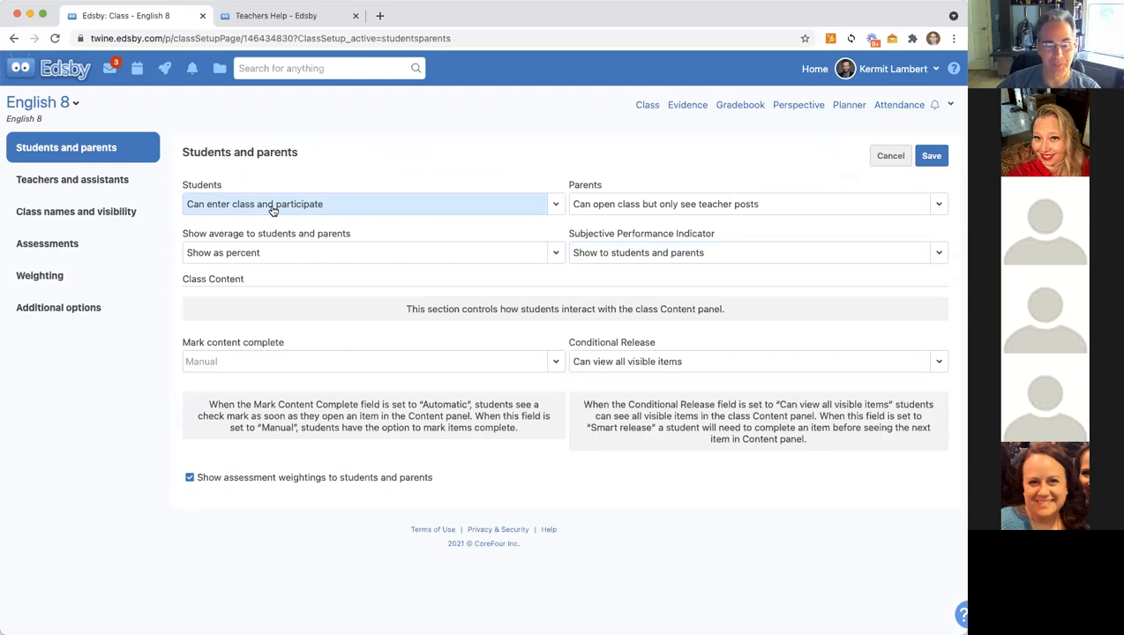
{"action": "left_click", "coordinate": [65, 68]}
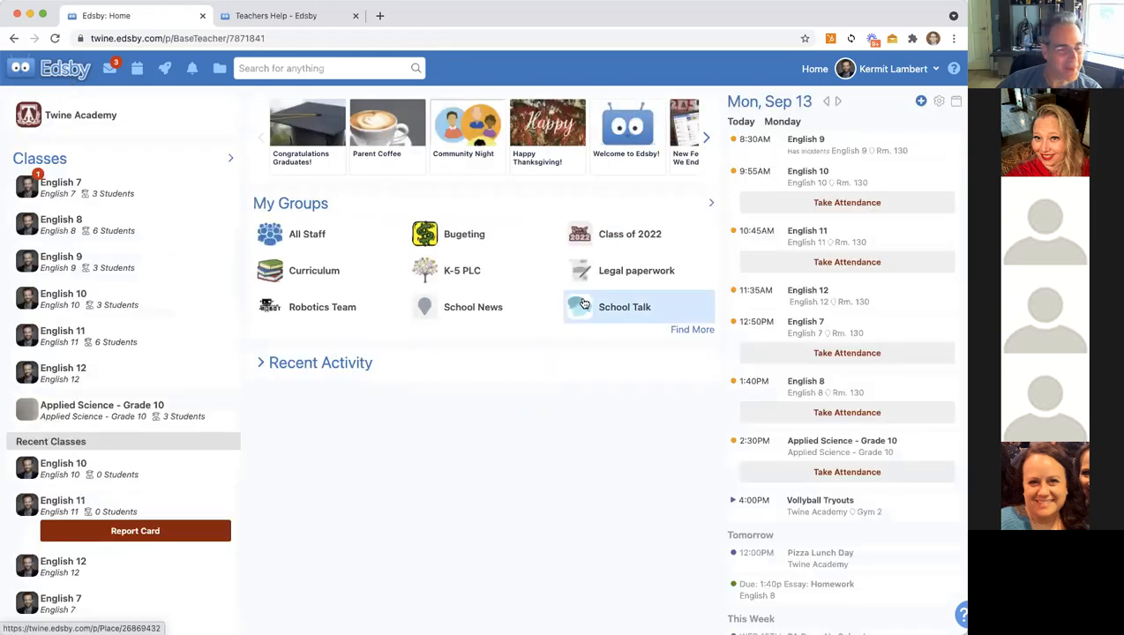